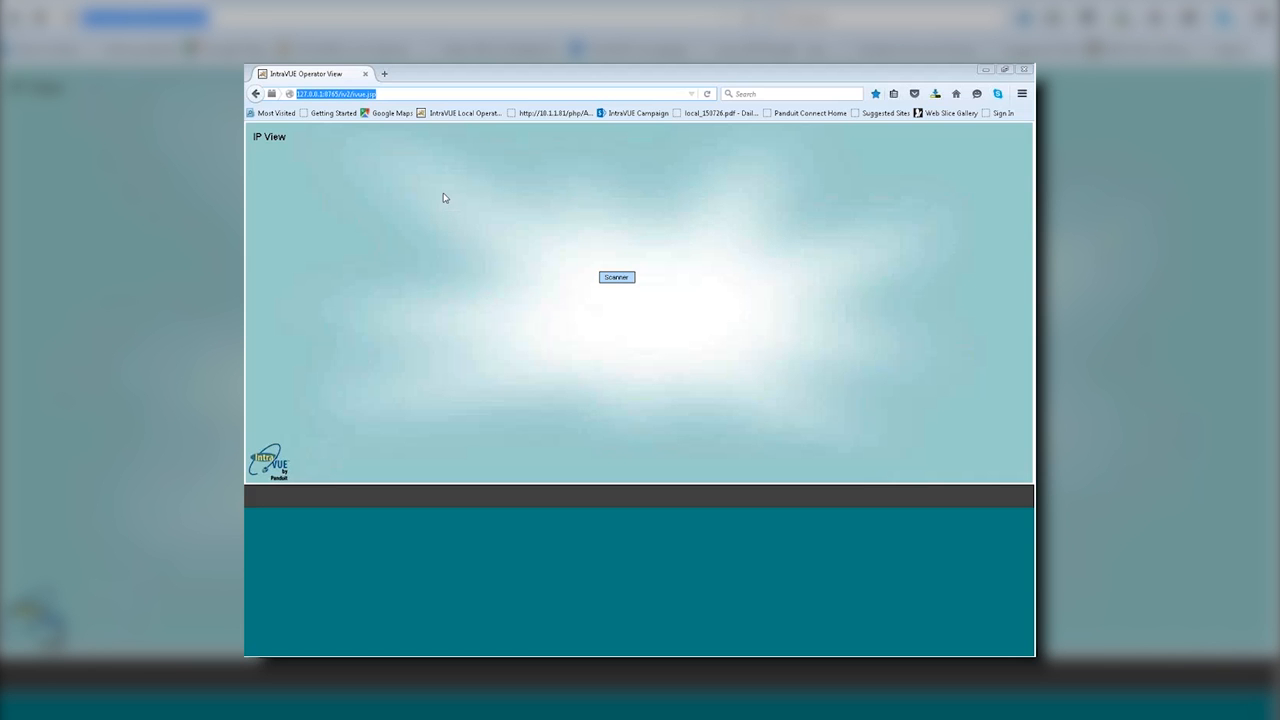
Log in as admin by entering the admin password.
right_click(436, 185)
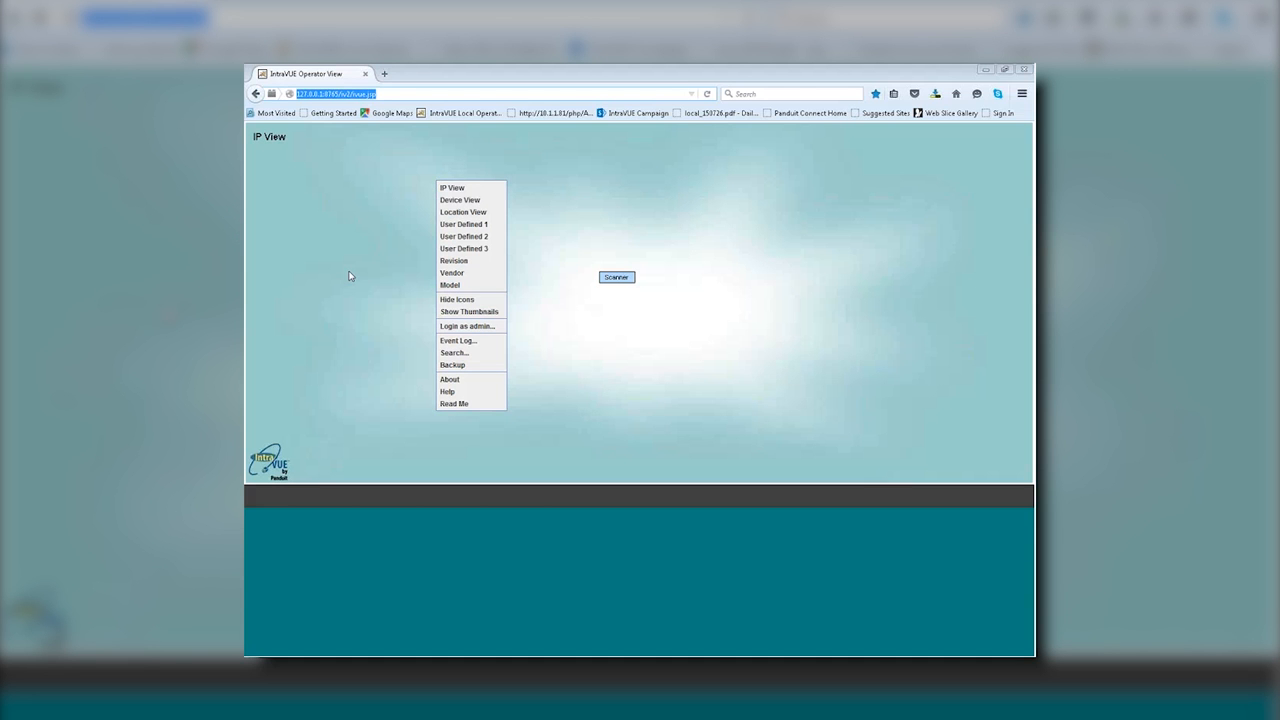
click(498, 328)
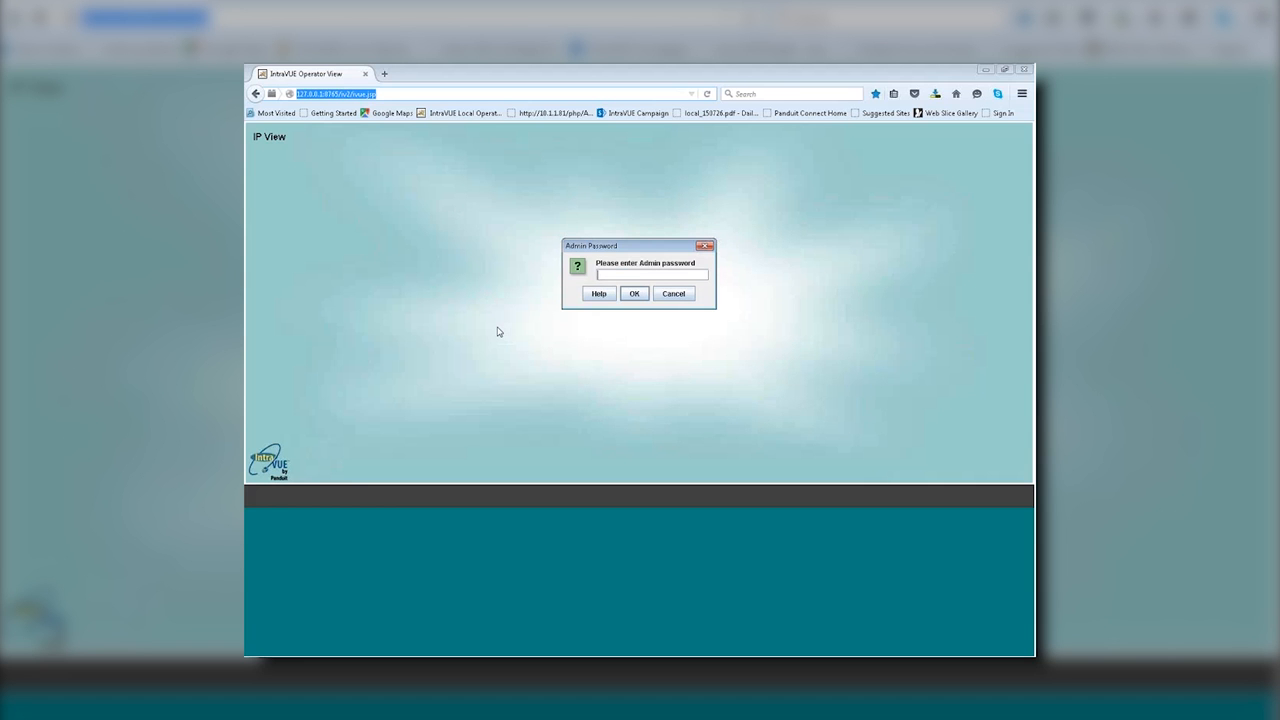
text(a••••••)
click(633, 293)
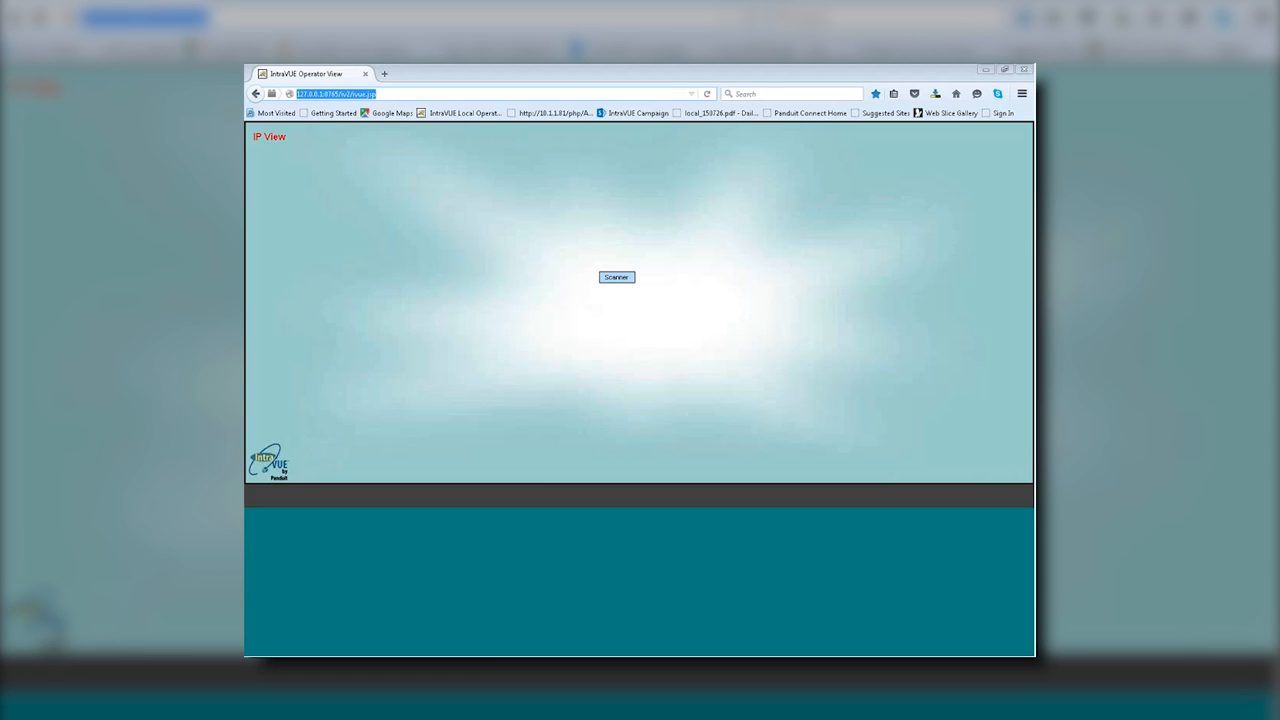
Open the System Configuration window and move it clear of the Scanner node.
right_click(438, 211)
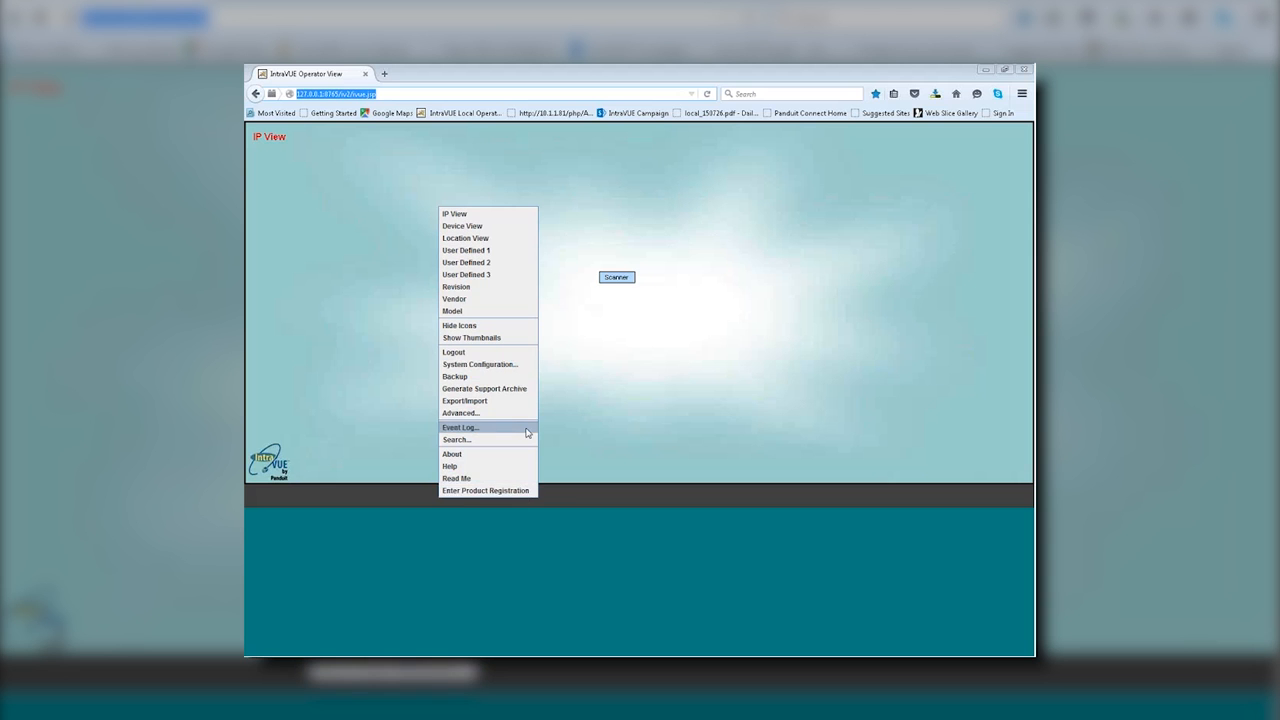
click(480, 364)
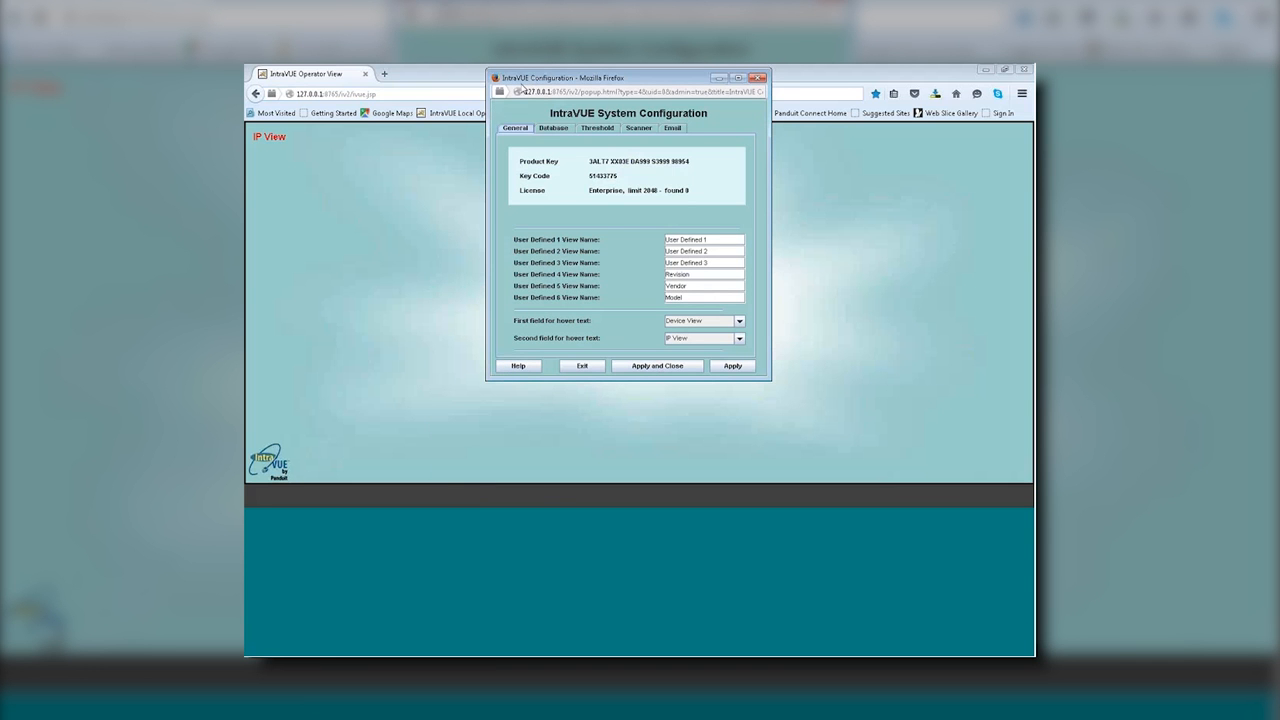
drag(533, 78, 345, 141)
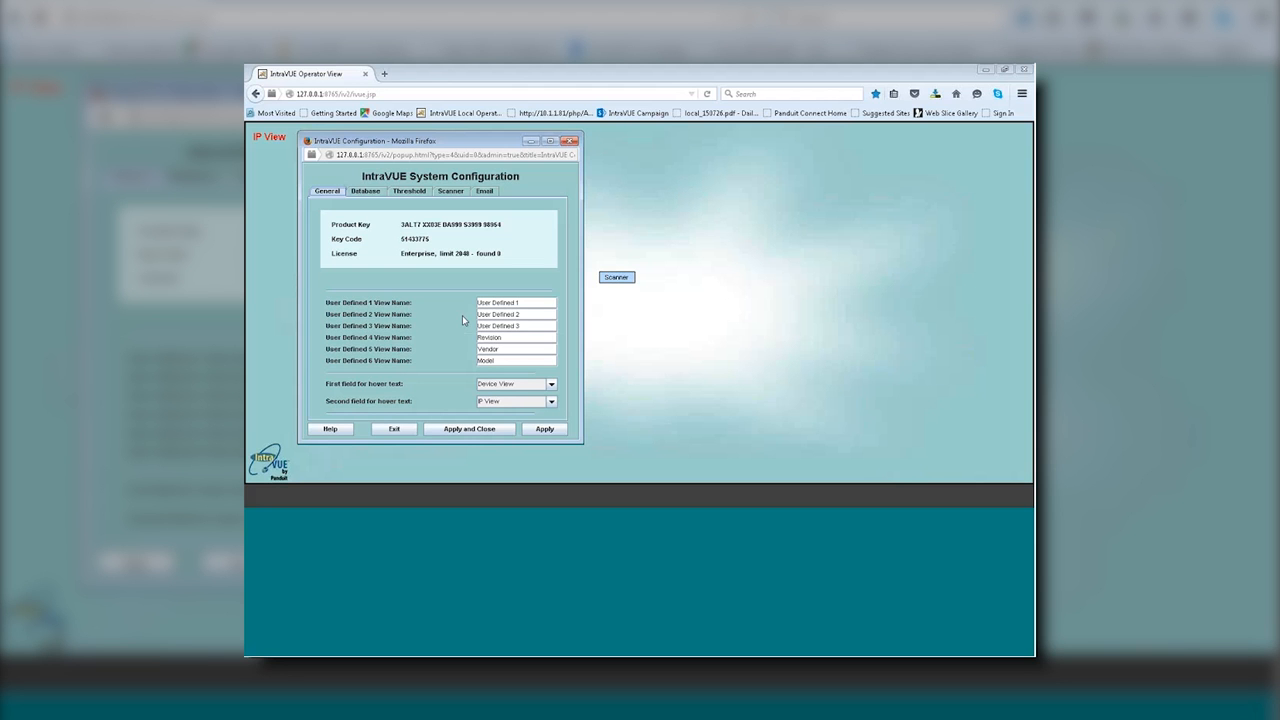
Name the User Defined 1, 2 and 3 views Description, Function and Owner/Group.
drag(521, 302, 472, 301)
text(Description)
drag(527, 314, 478, 314)
text(Function)
drag(525, 327, 473, 334)
text(Owner/Group)
Set the first hover text field to IP View and the second to UD6 View.
click(551, 388)
click(502, 401)
click(549, 402)
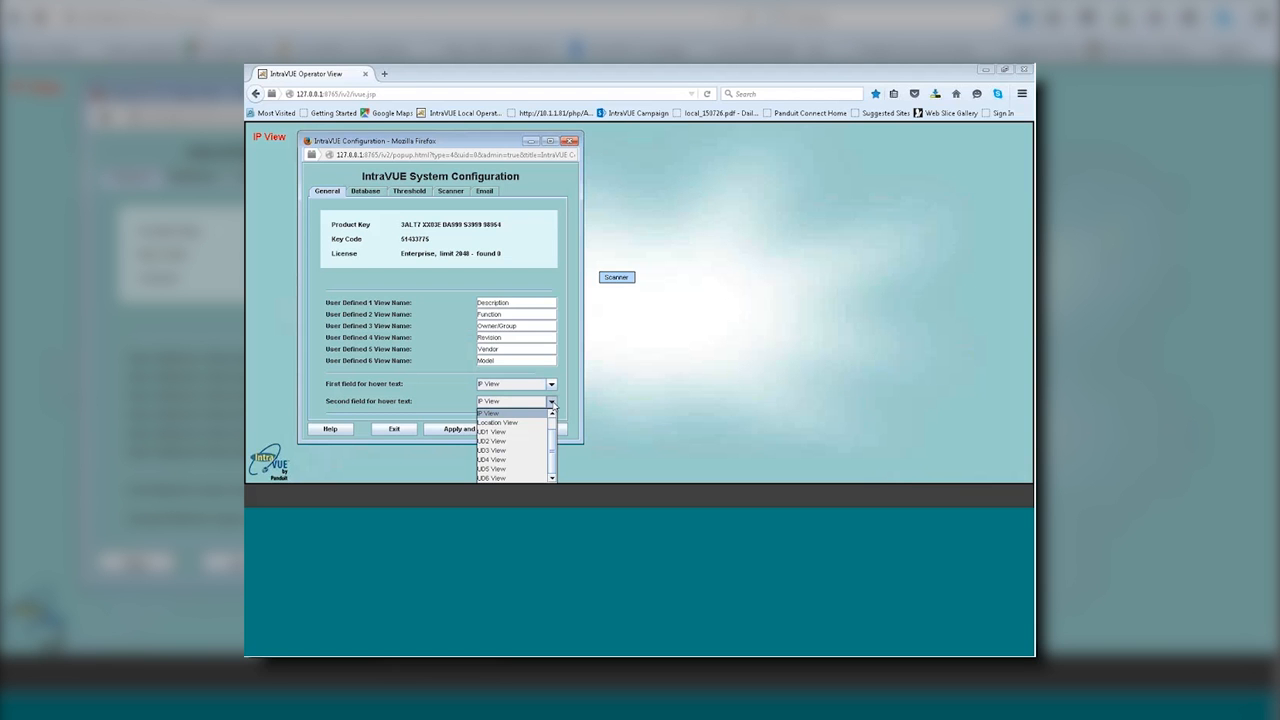
click(500, 477)
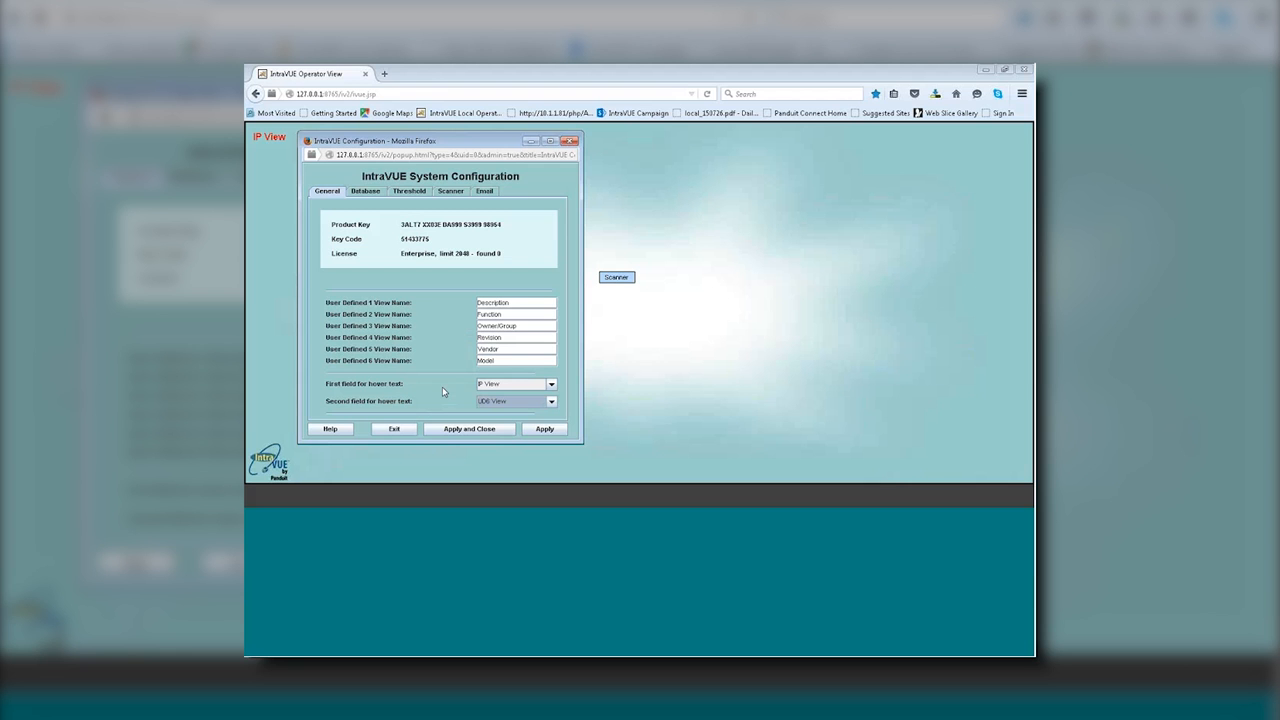
Back up the database to a file named "Oct. acceptance test".
click(366, 191)
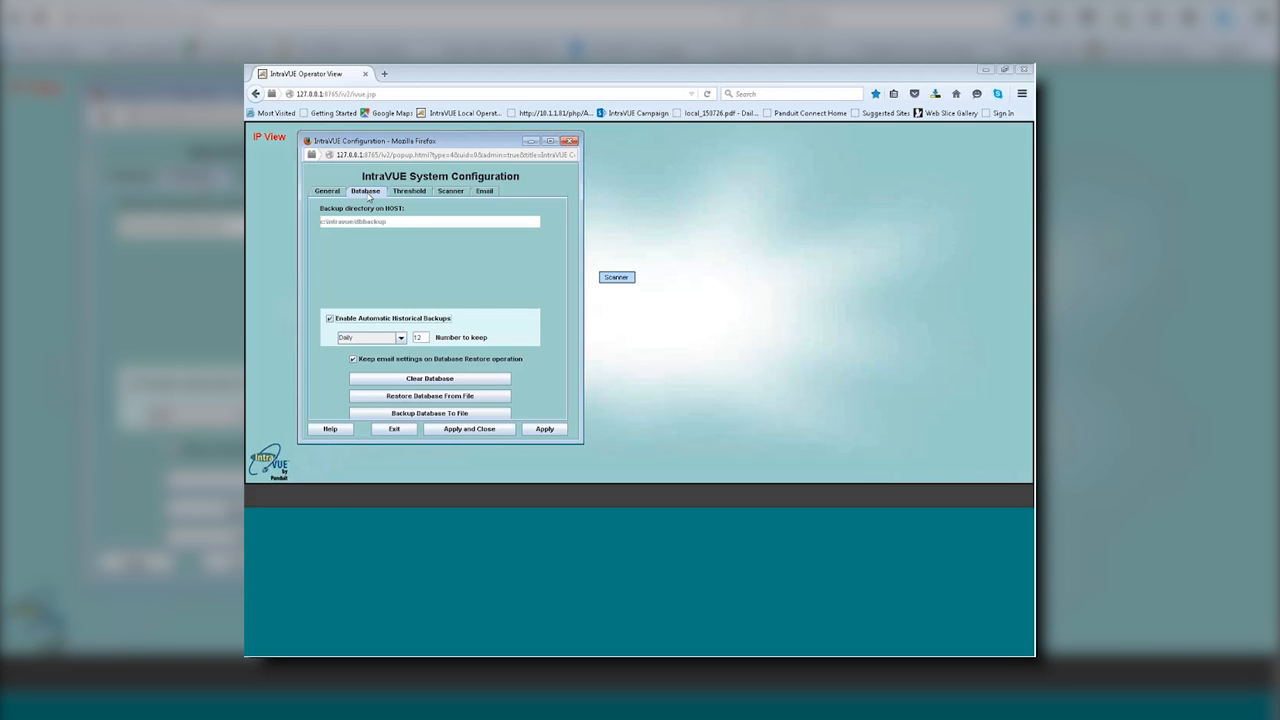
click(403, 416)
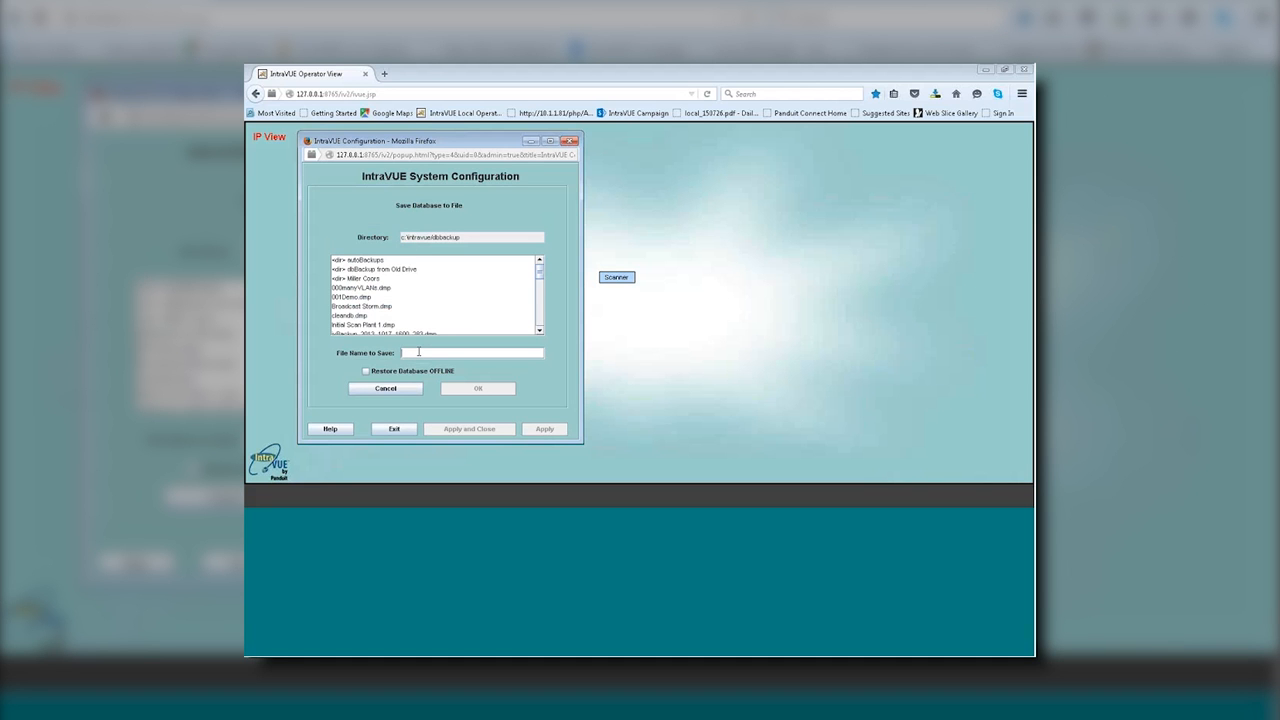
text(Oc)
text(t. 2 a)
text(cceptan)
text(ce test)
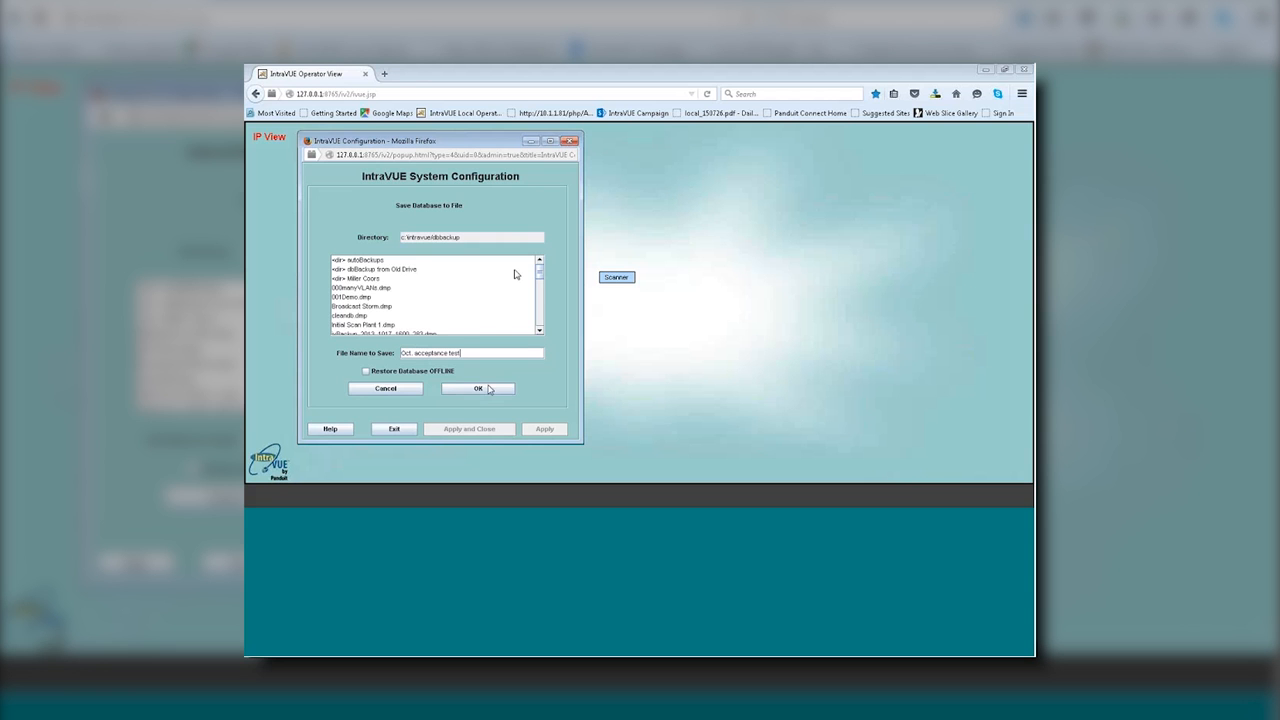
click(486, 389)
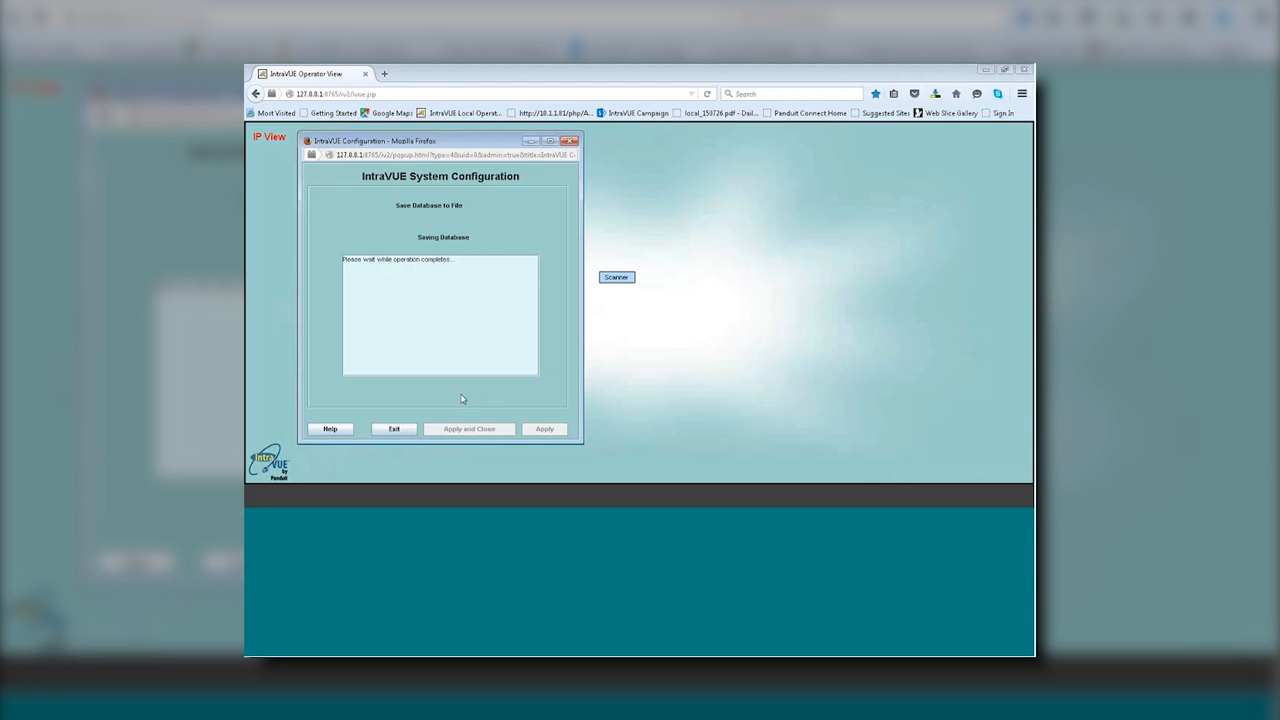
click(445, 392)
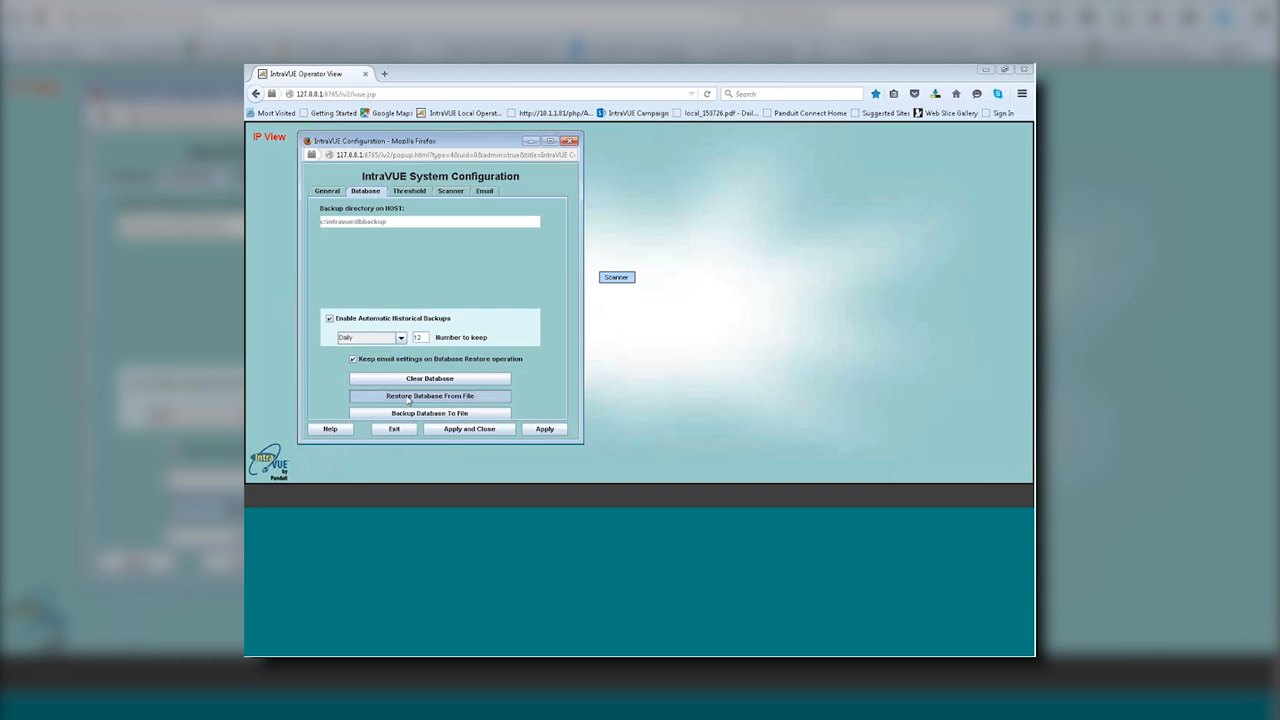
click(409, 396)
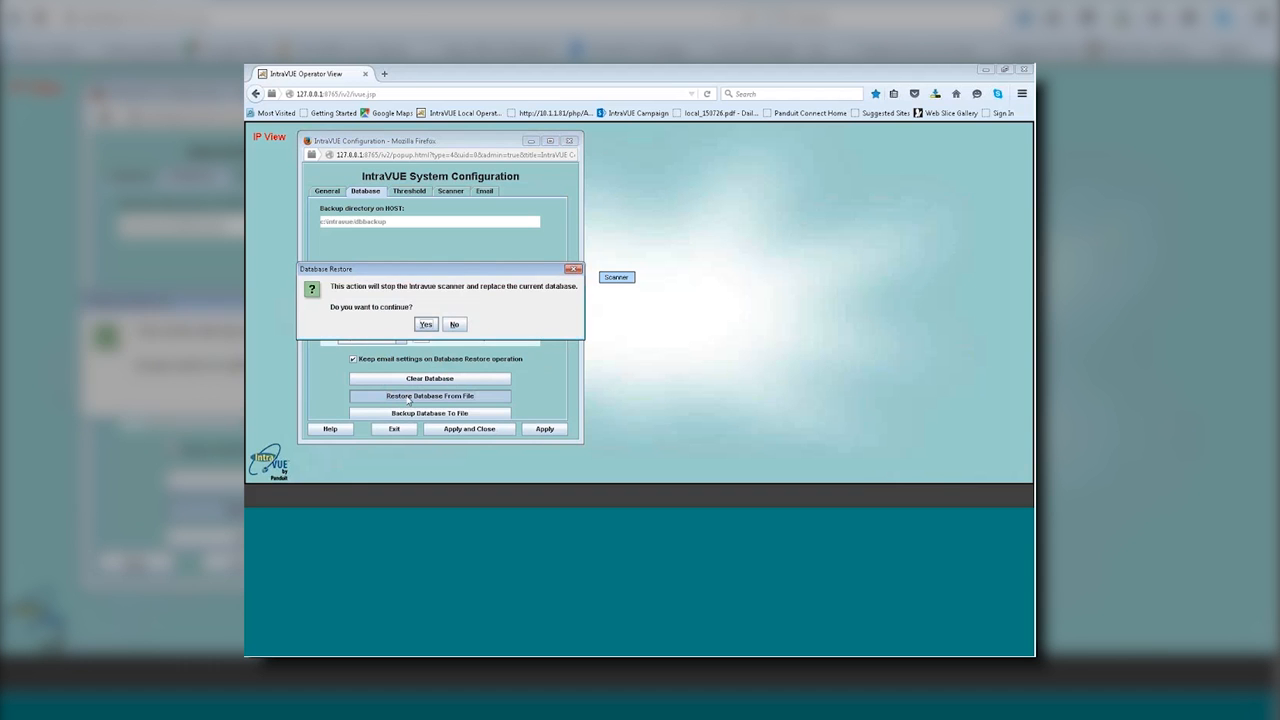
click(424, 324)
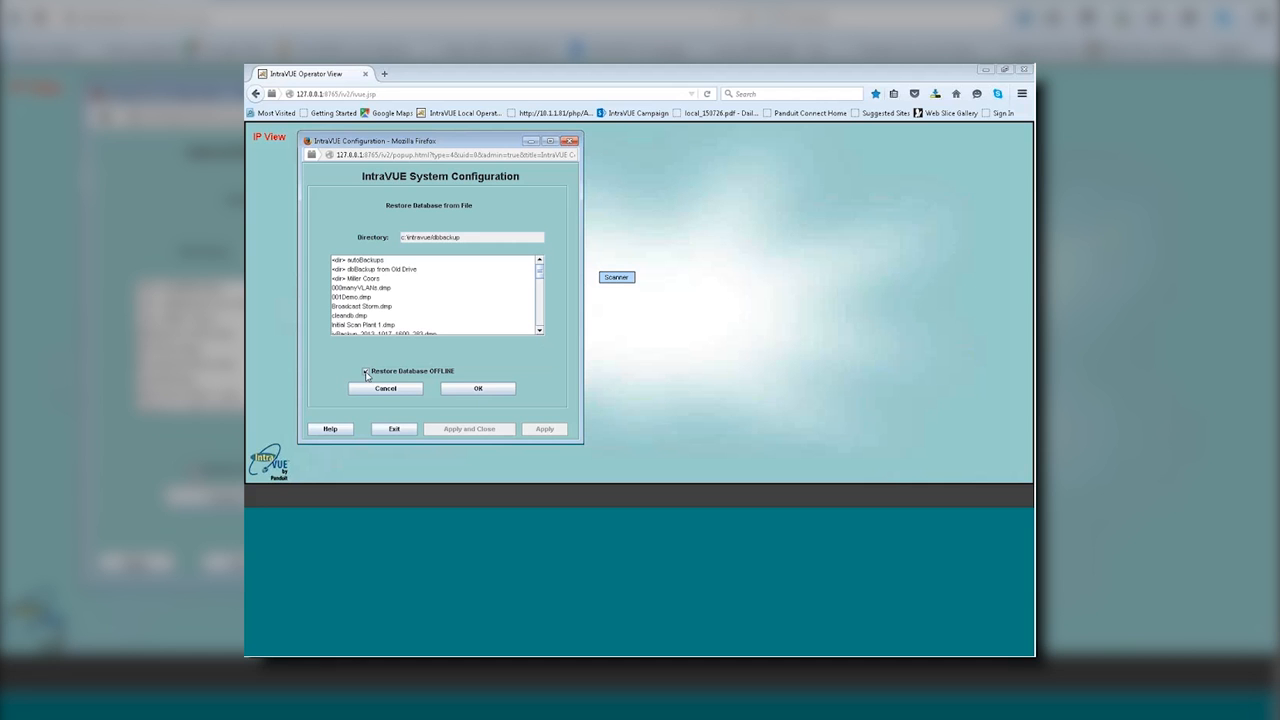
click(366, 372)
click(385, 392)
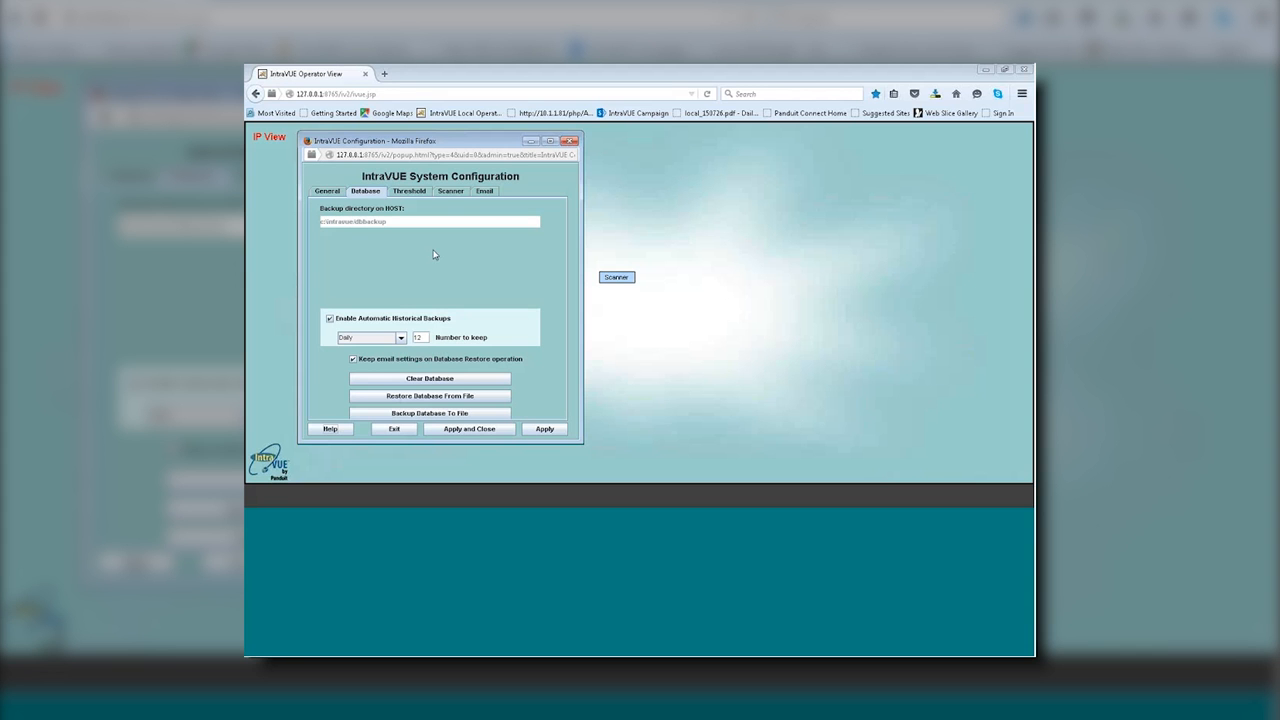
Change a default threshold value to 80 and bring up the email alarm settings.
click(411, 192)
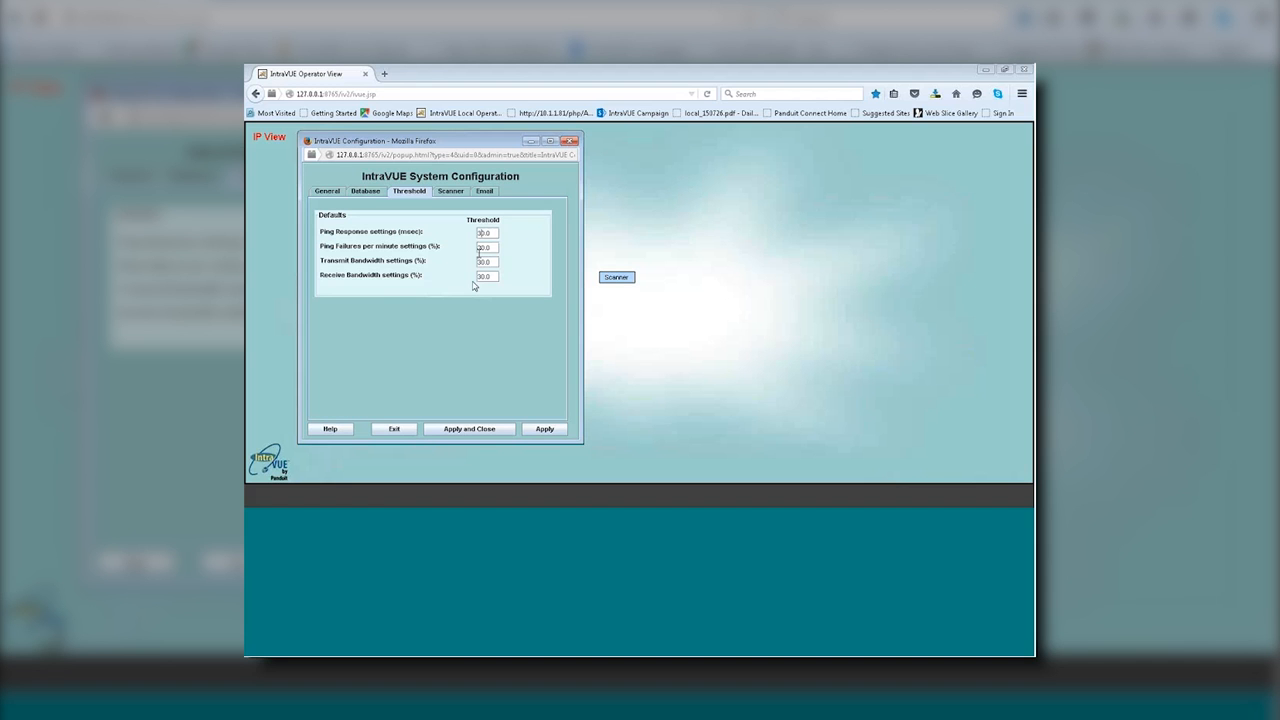
key(Delete)
text(80)
click(485, 192)
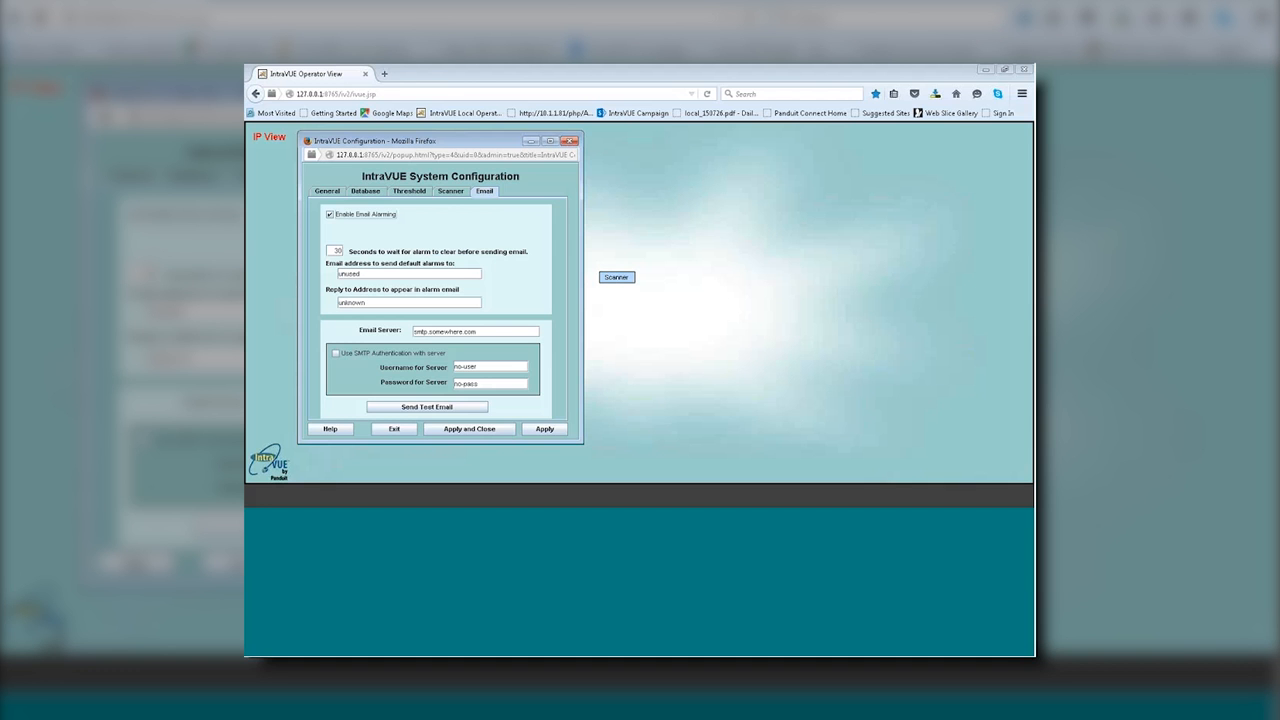
Try the Slow scan speed in the scanner settings and return it to Medium.
click(450, 192)
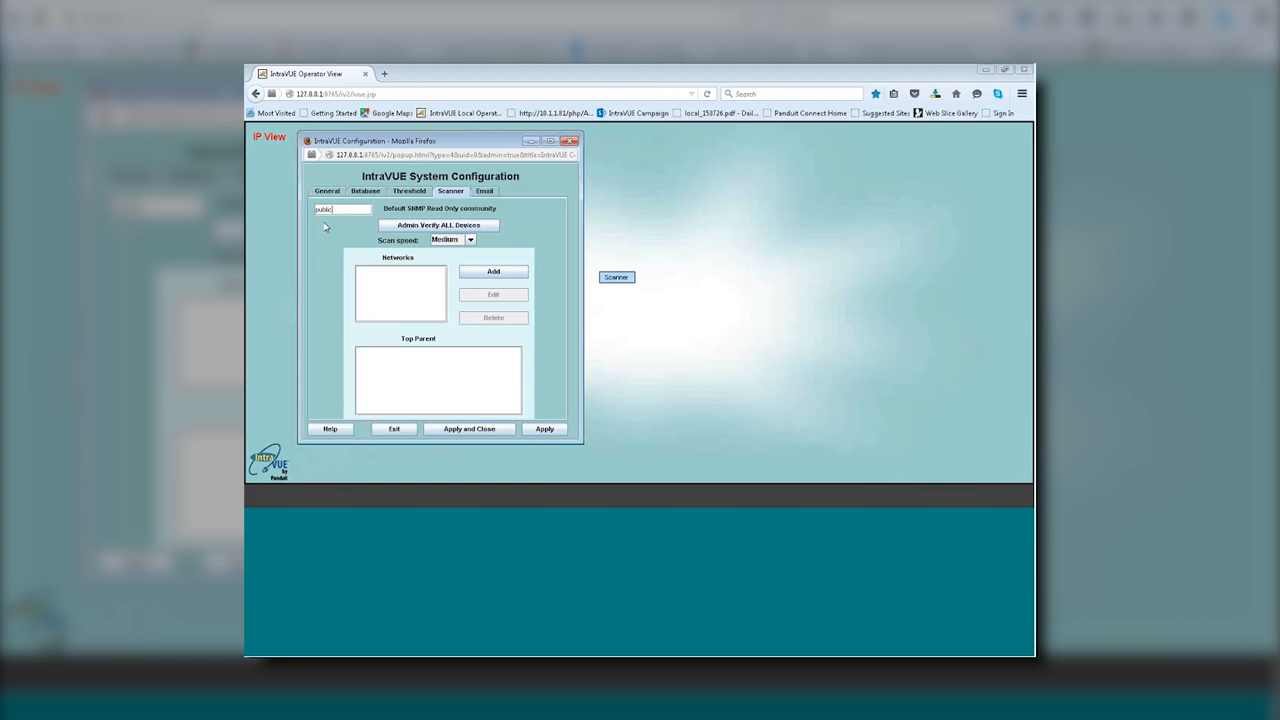
click(468, 241)
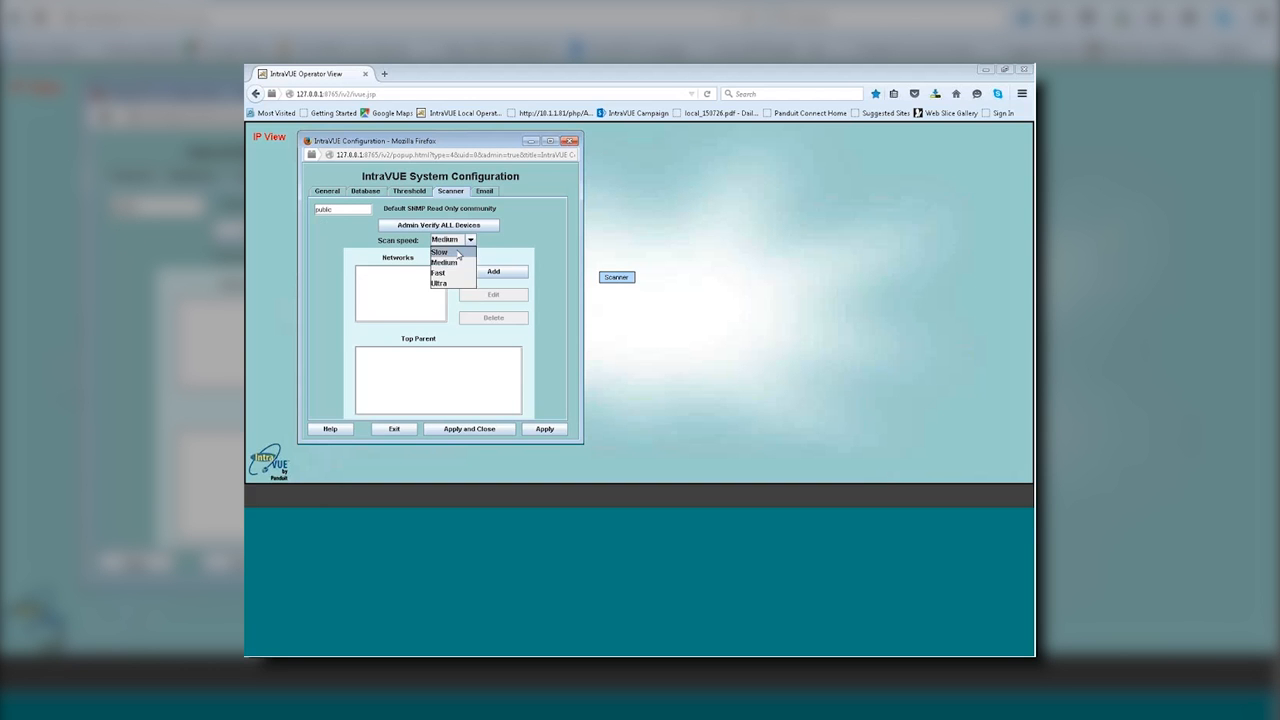
click(455, 253)
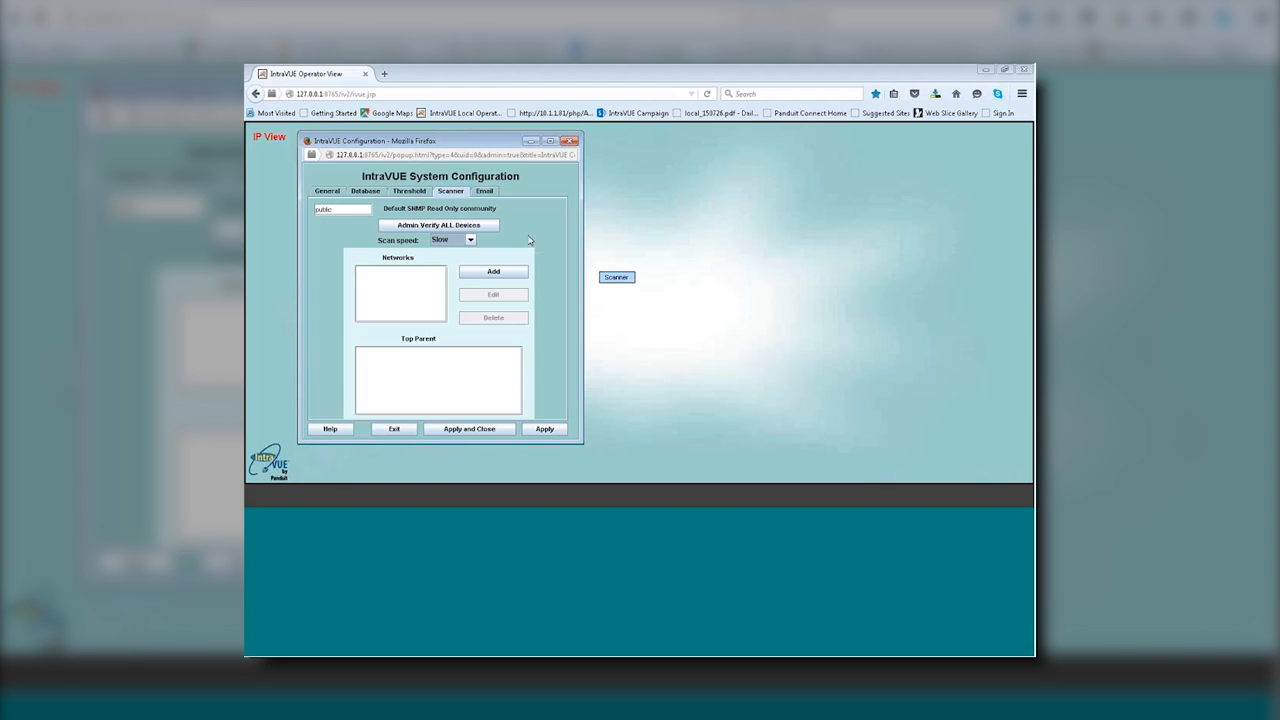
click(470, 241)
click(447, 262)
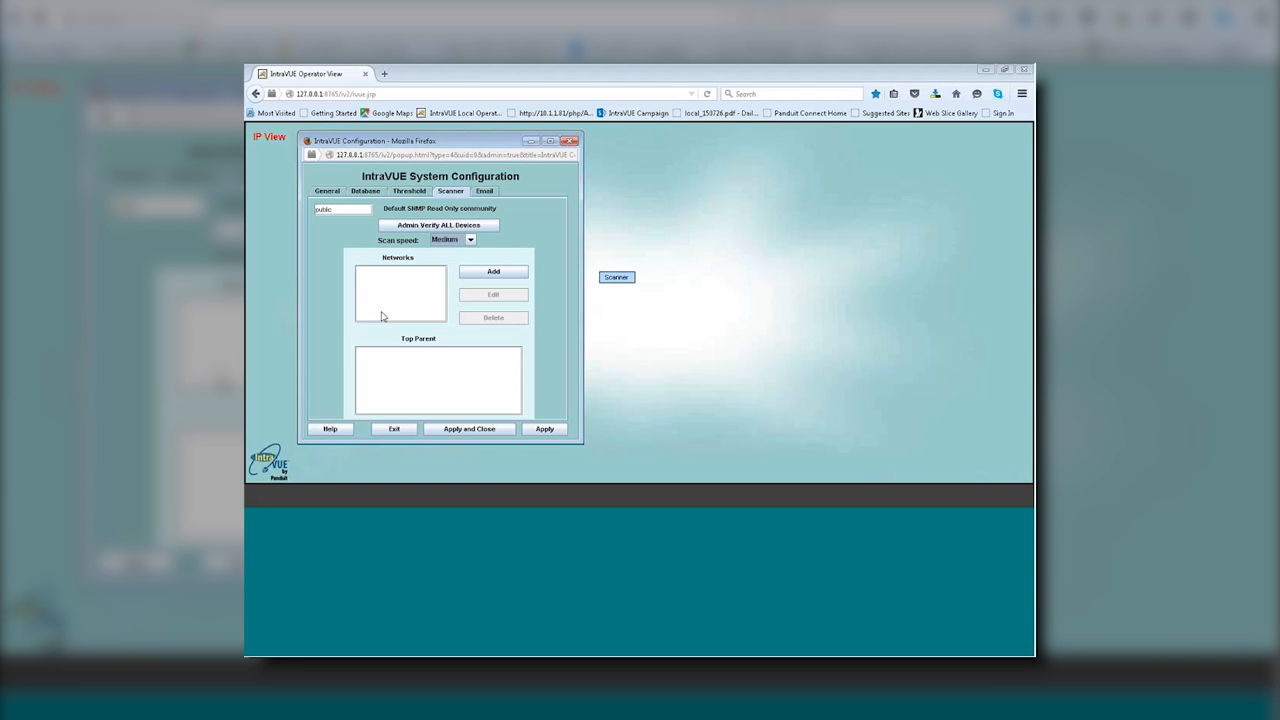
Add a network named Demo Network with the local computer address 10.1.1.51 as its top parent.
click(510, 276)
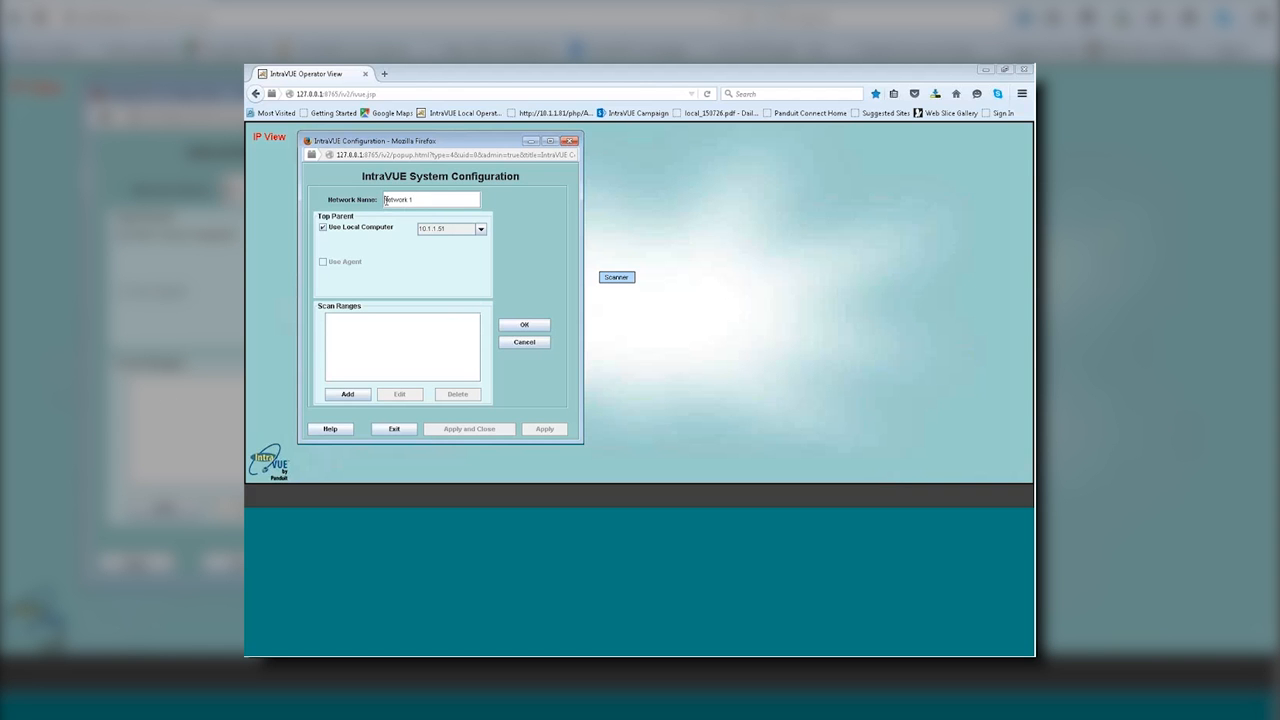
text(Demo)
click(481, 230)
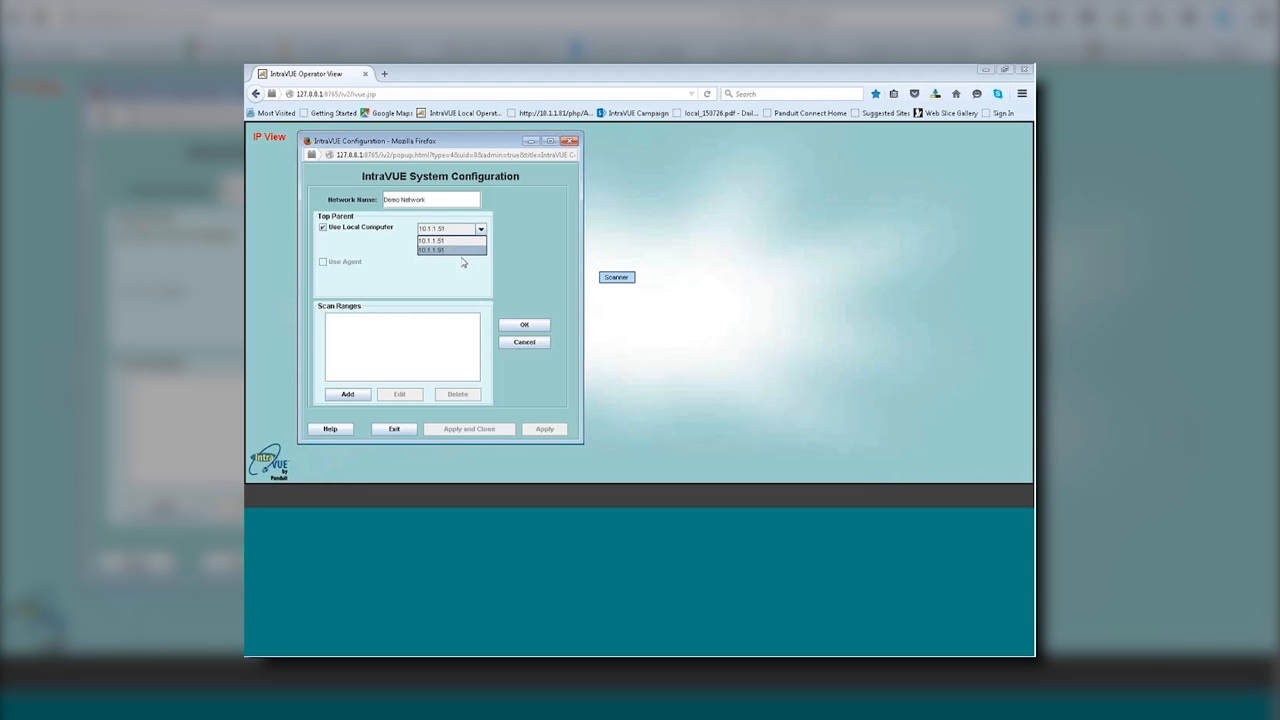
click(437, 242)
click(996, 108)
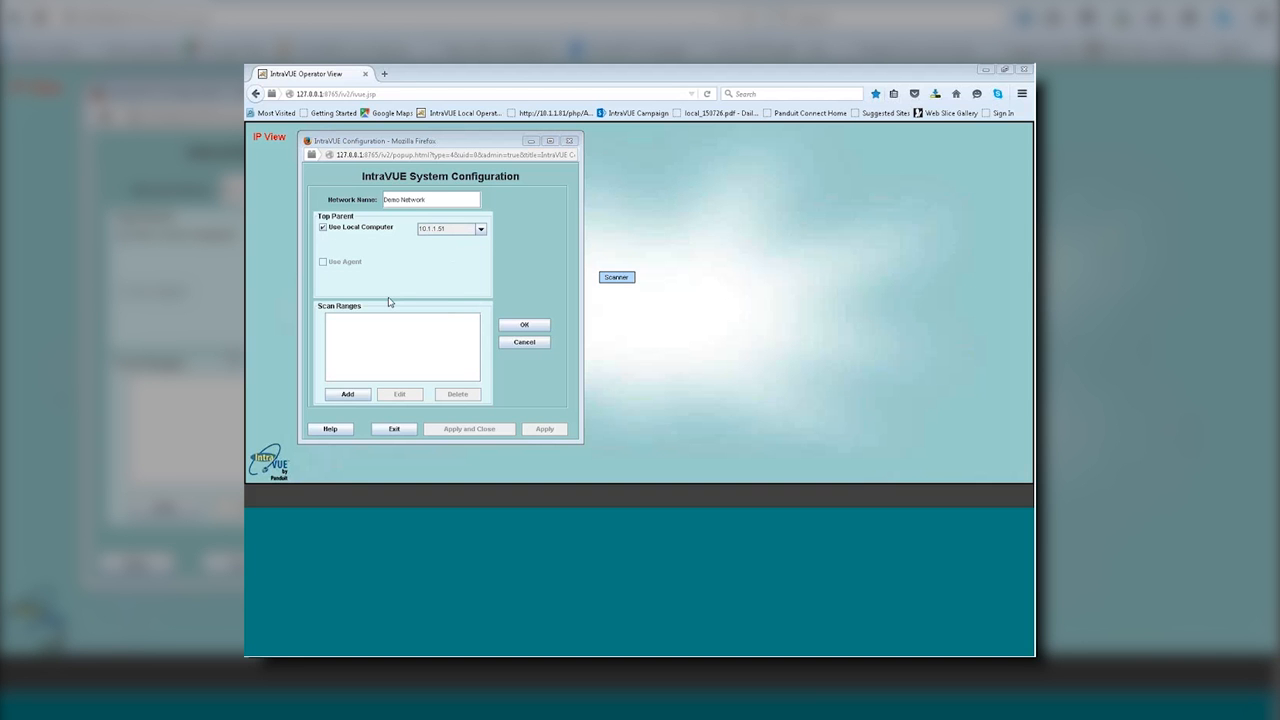
Switch the network's top parent from the local computer to an agent, using 10.1.1.56 for both the top parent and agent addresses.
click(323, 230)
click(323, 229)
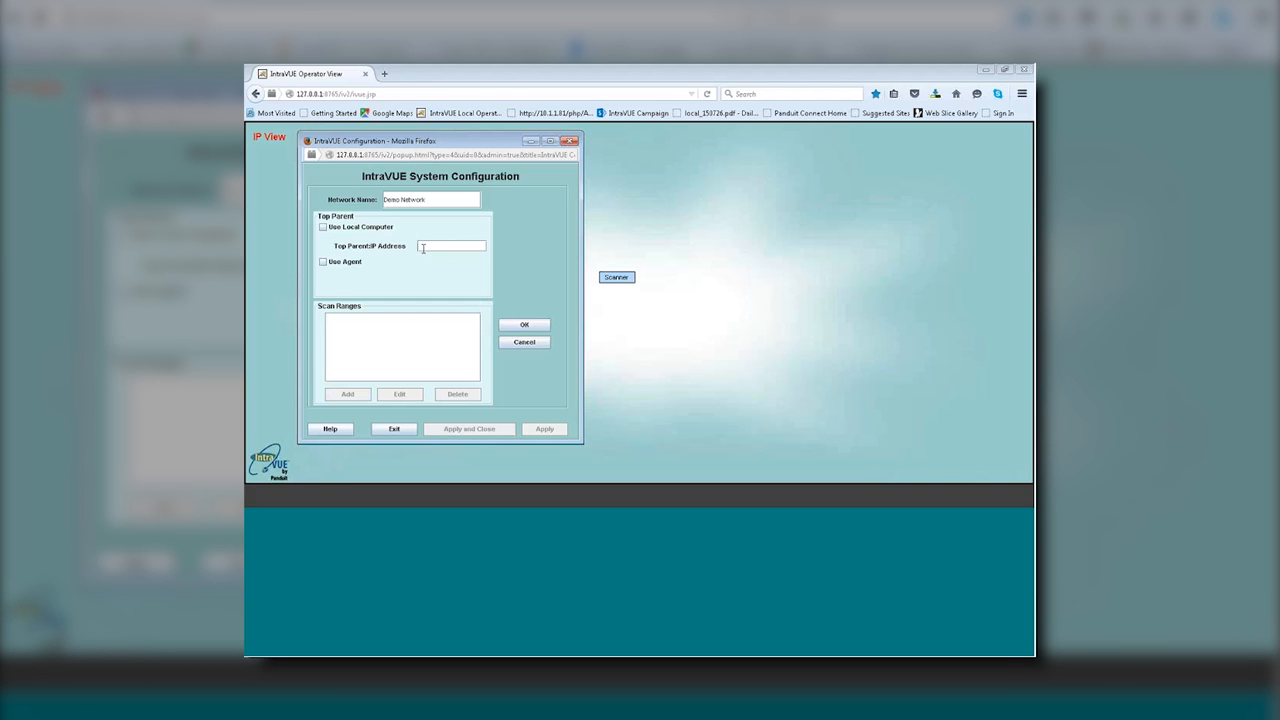
click(422, 247)
click(323, 263)
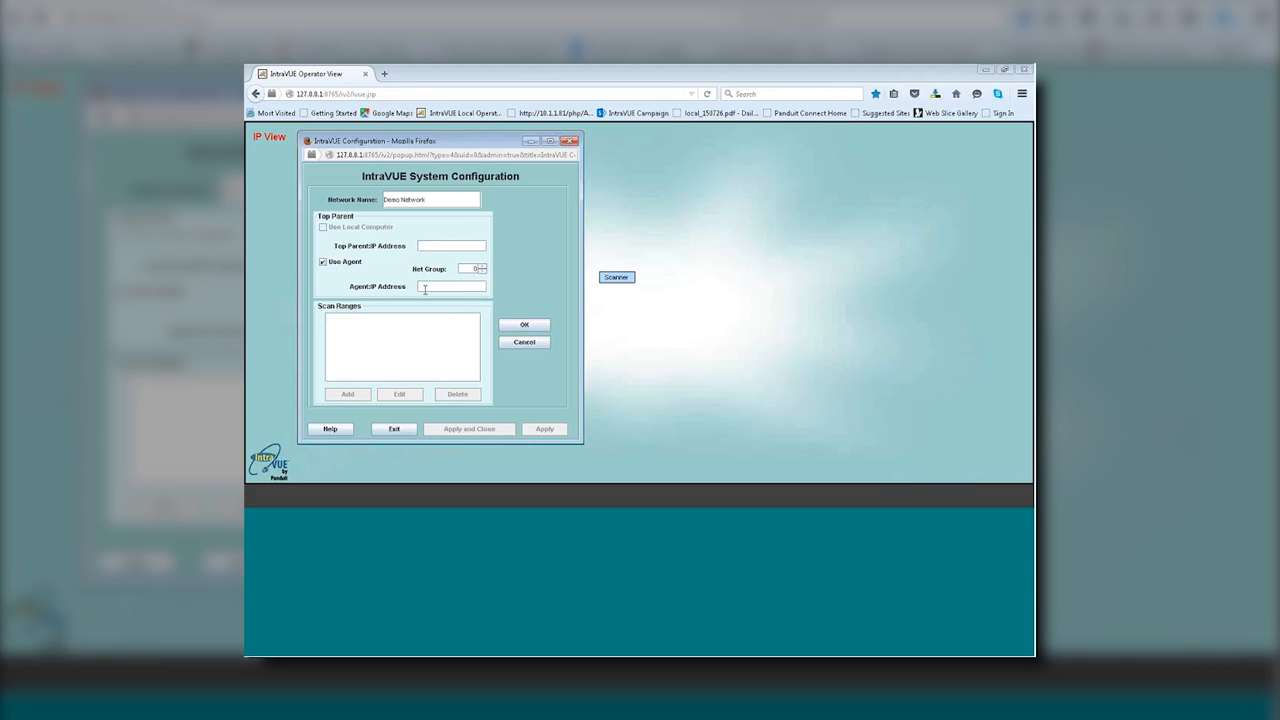
click(424, 288)
text(10.1.1.56)
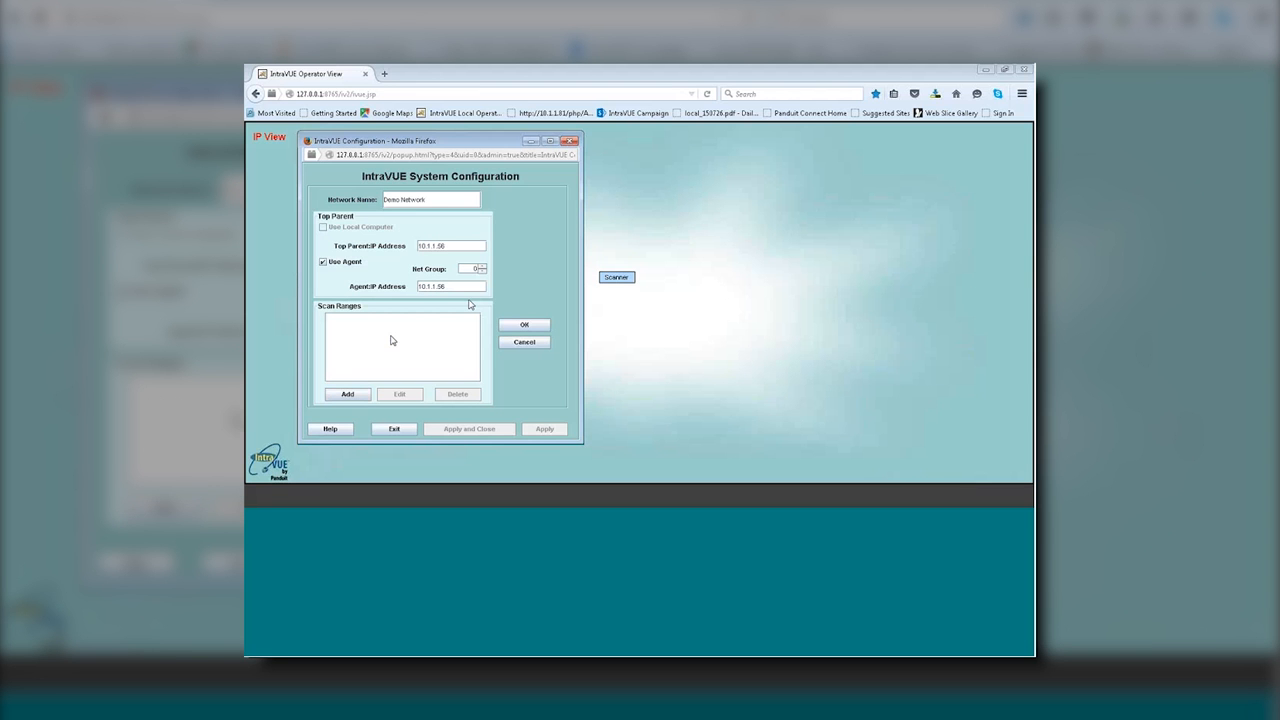
Add a scan range from 192.168.1.1 to 192.168.1.254 to the network.
click(348, 395)
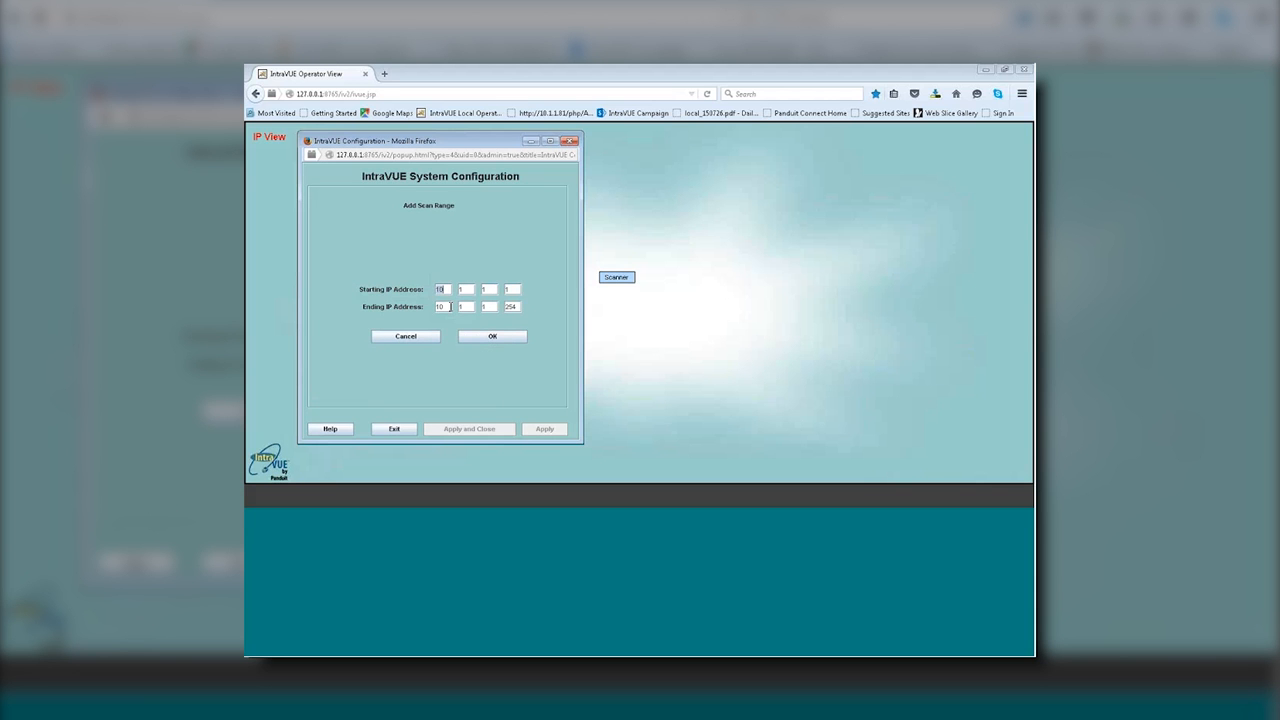
text(192)
click(472, 290)
text(168)
click(476, 341)
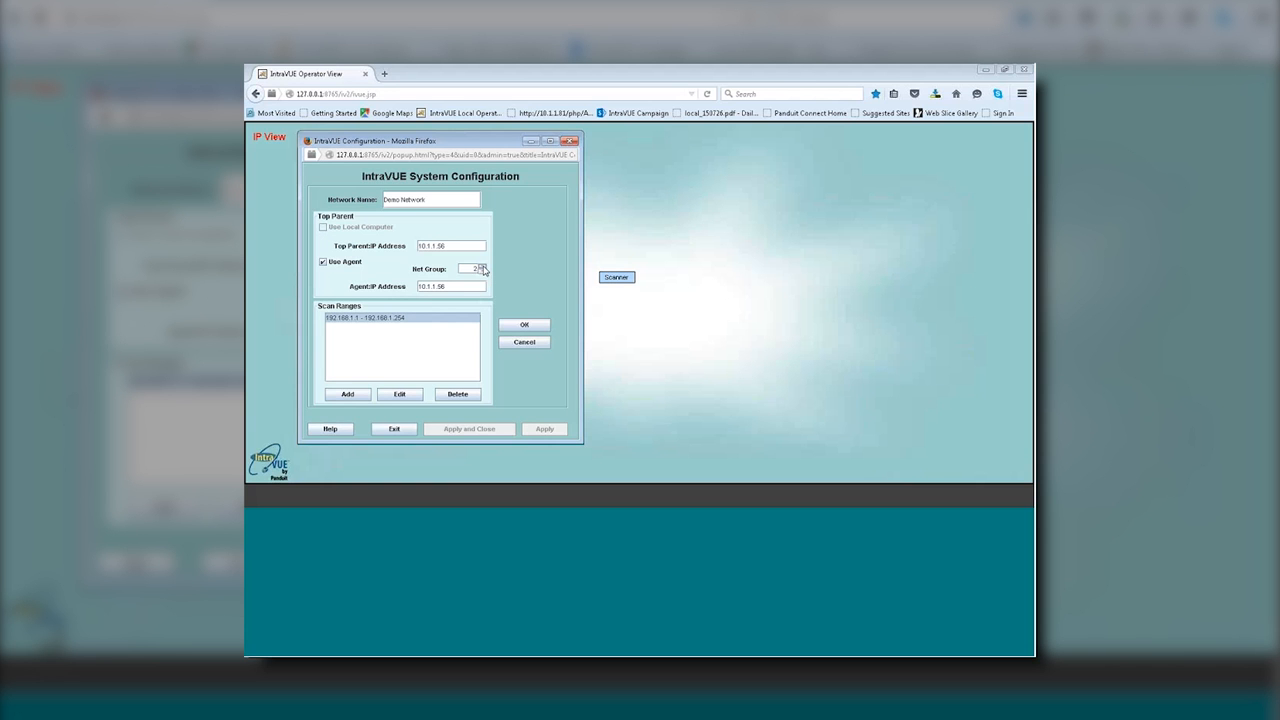
Set the net group to 3, rename the network as PLC I/O 23, and discard the new network.
click(482, 266)
drag(429, 200, 386, 197)
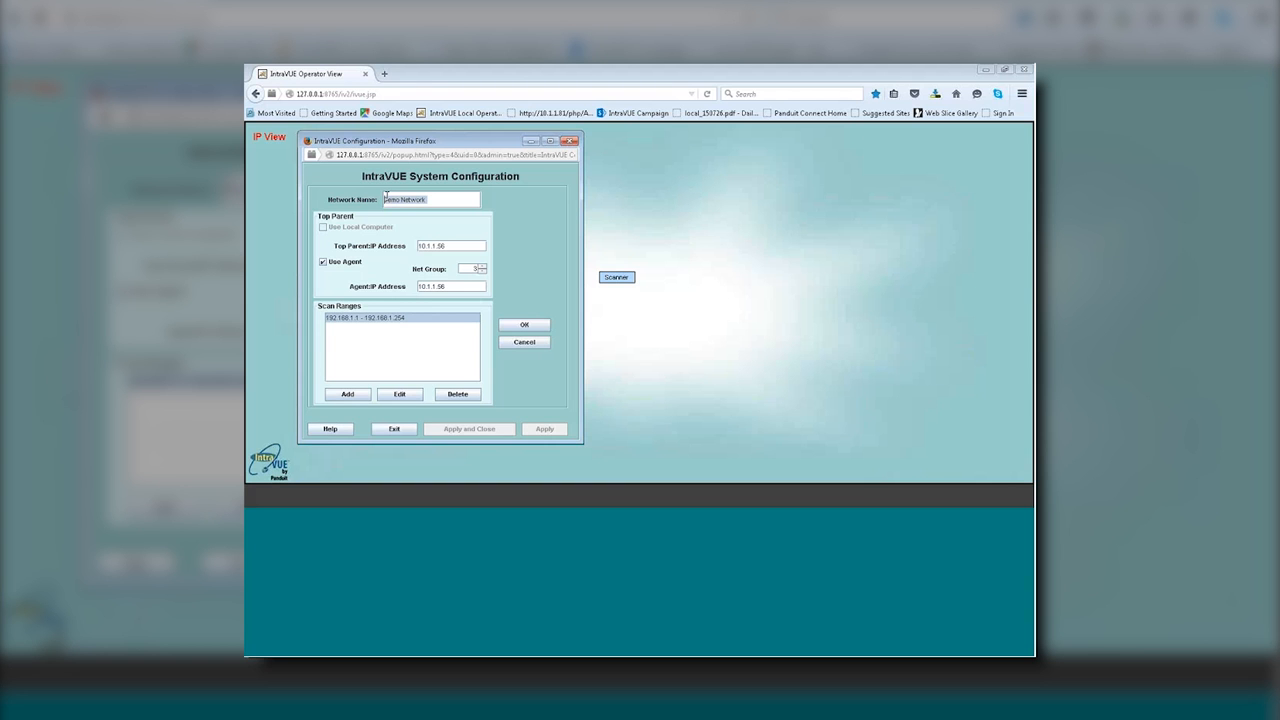
text(AC)
text( I/O)
text( 23)
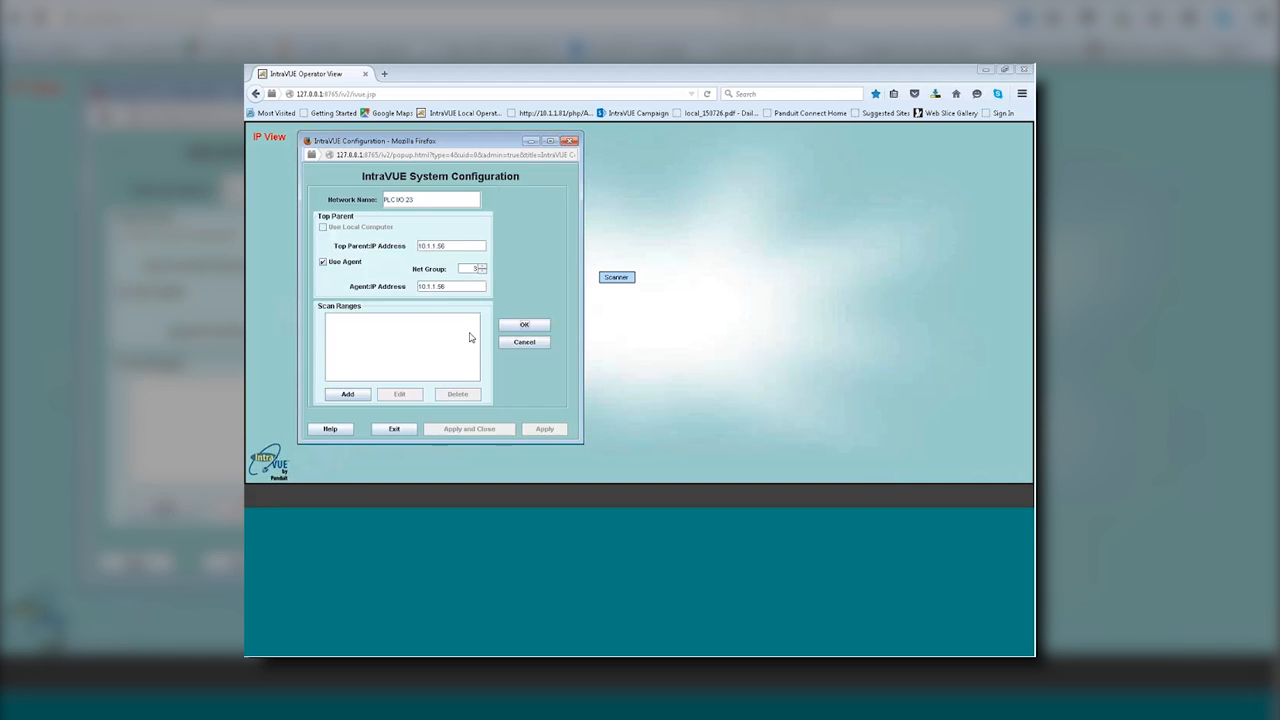
click(522, 344)
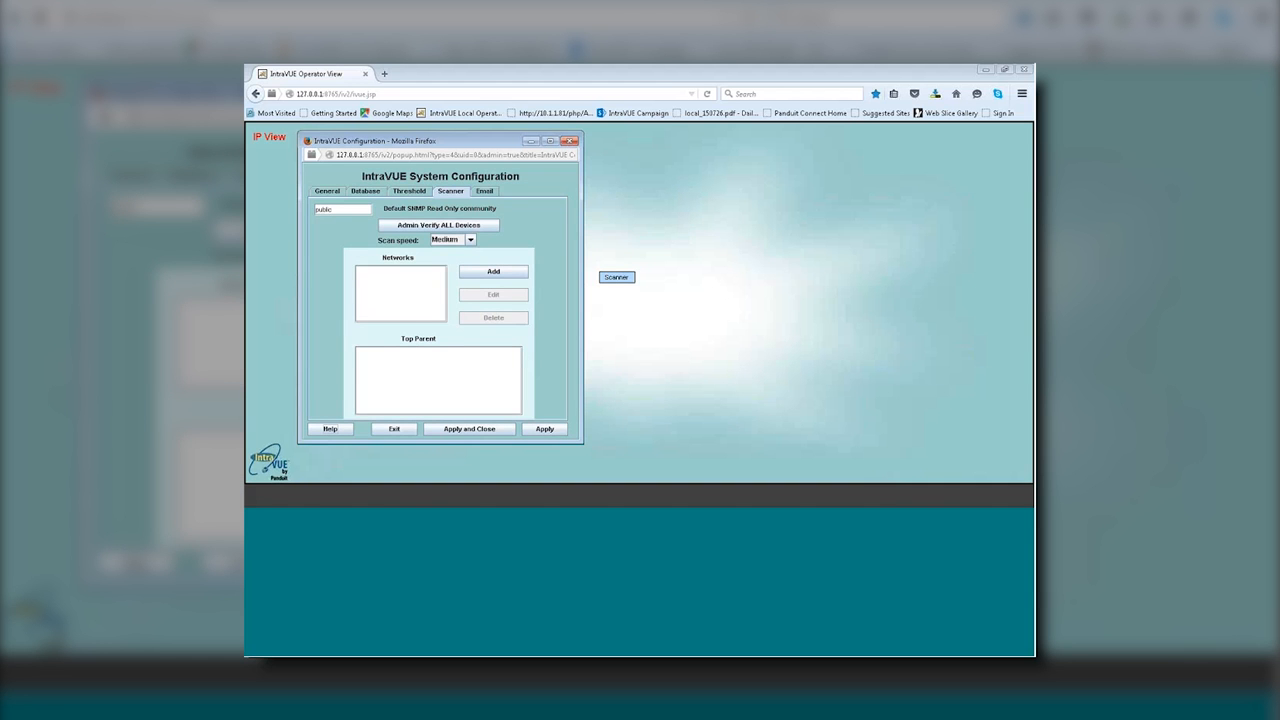
Add a new network and give it a scan range from 10.1.1.23 to 10.1.1.24.
click(493, 272)
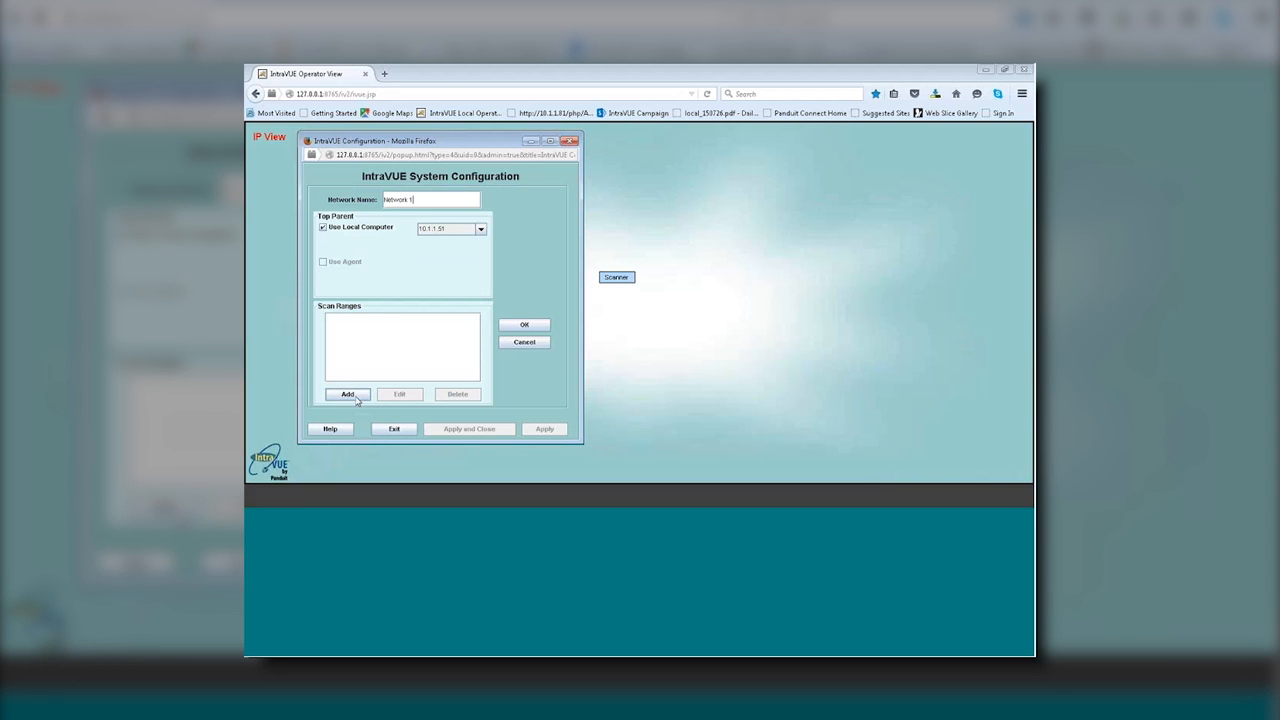
click(355, 397)
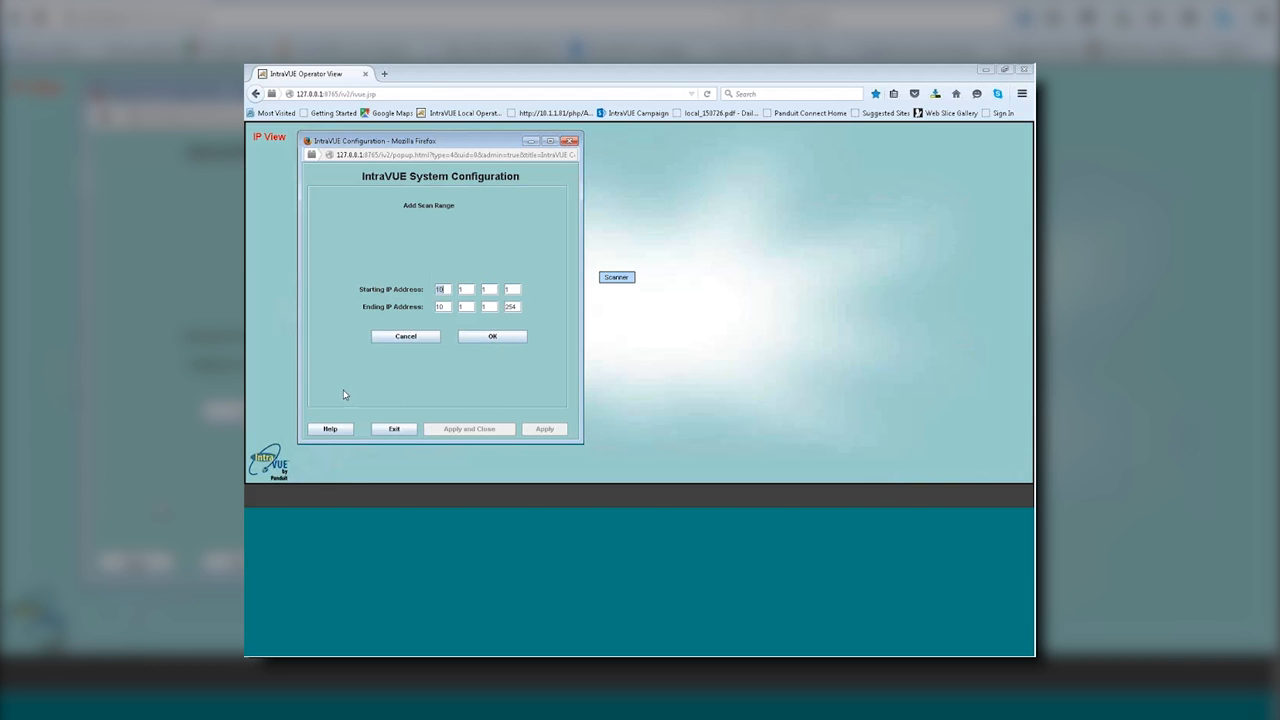
click(511, 289)
text(23)
click(512, 307)
text(24)
click(490, 337)
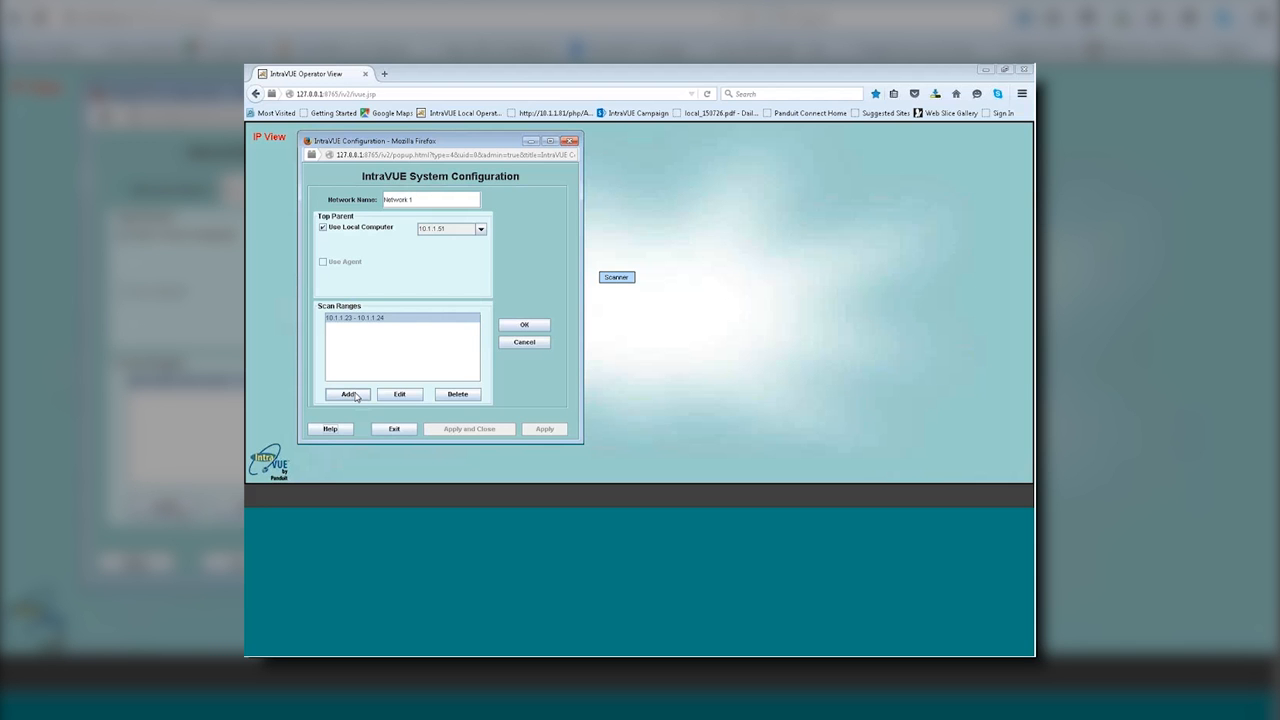
Add a second scan range covering only the address 10.1.1.110.
click(350, 394)
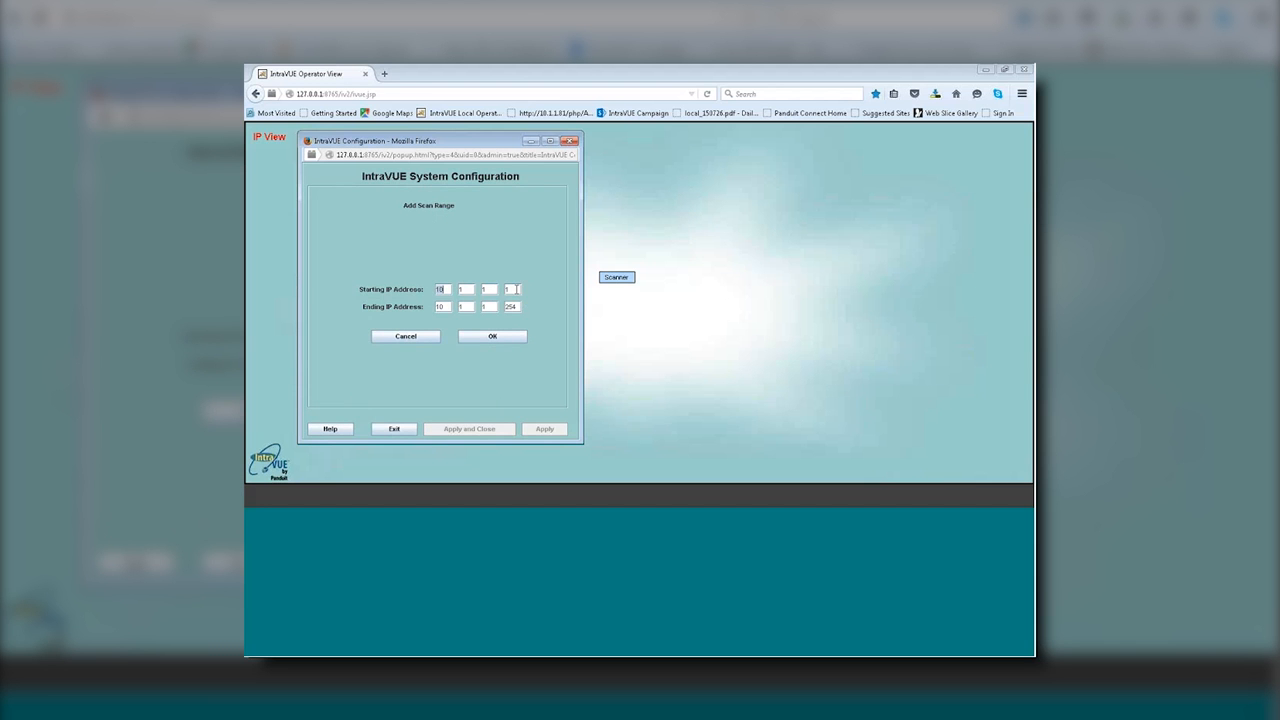
click(516, 289)
text(10)
double_click(514, 307)
text(110)
click(492, 336)
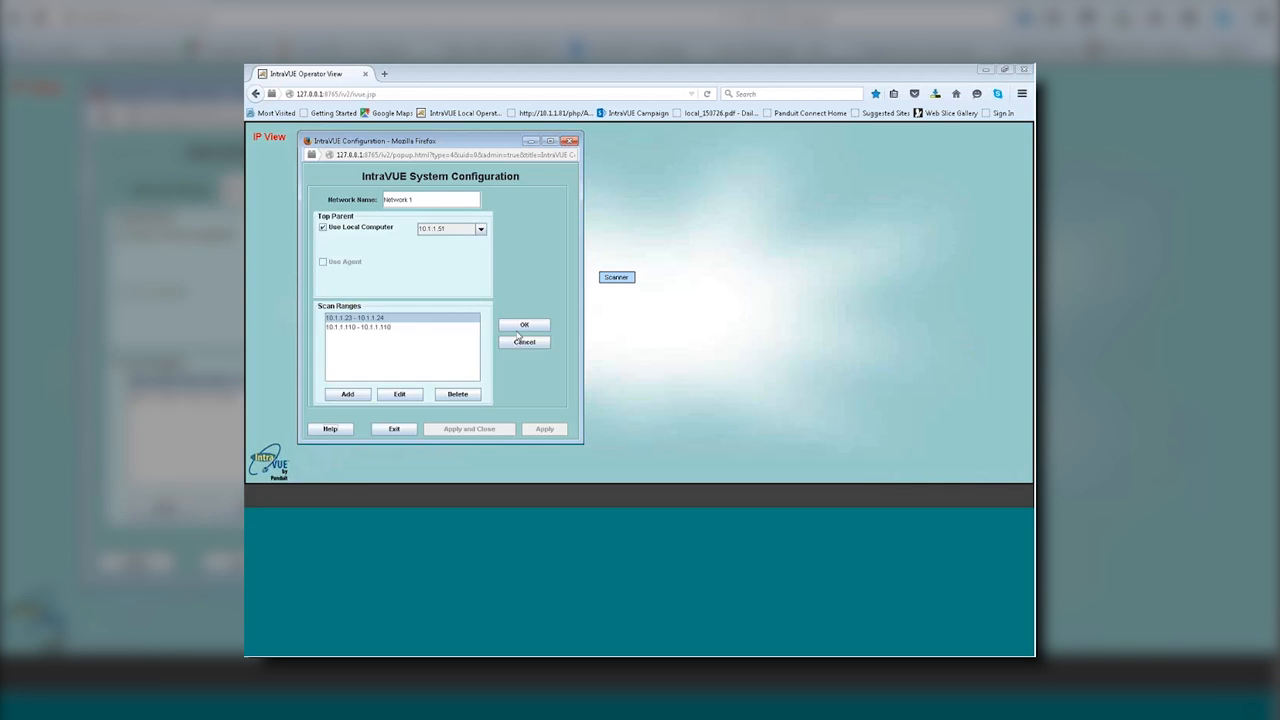
Add a third scan range covering only the address 10.1.1.114.
click(346, 394)
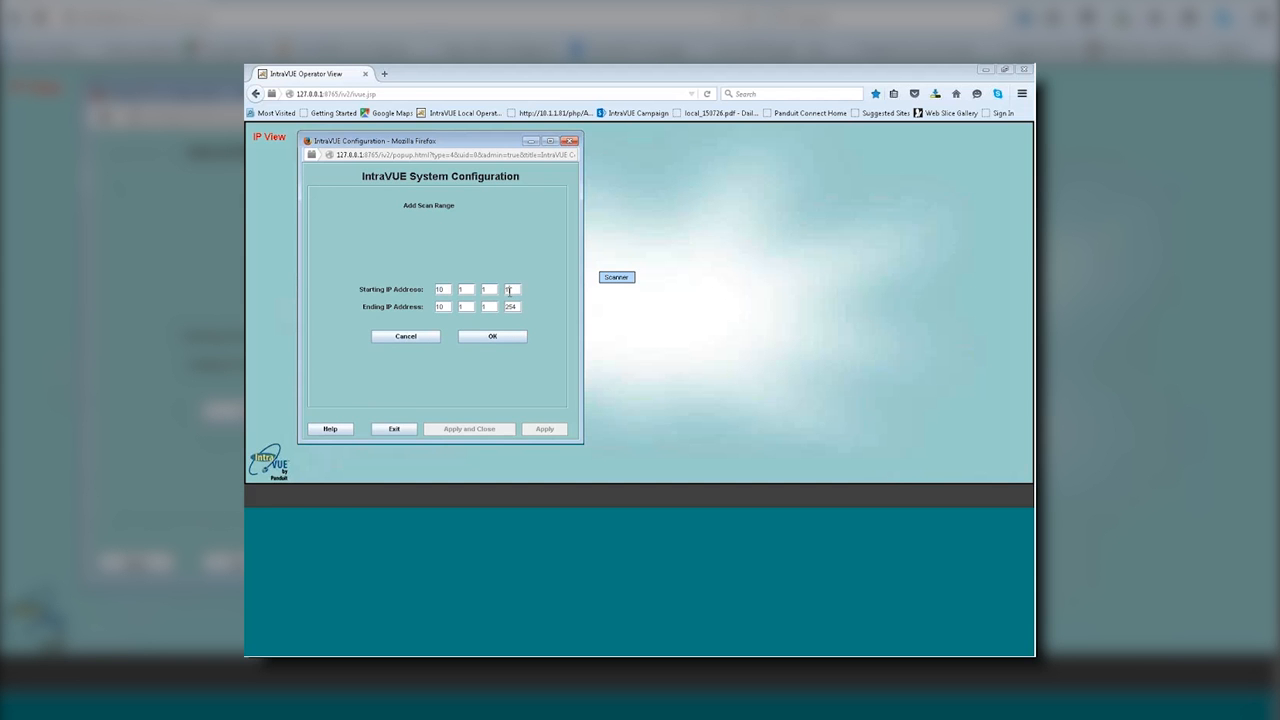
text(114)
double_click(519, 307)
text(114)
click(492, 336)
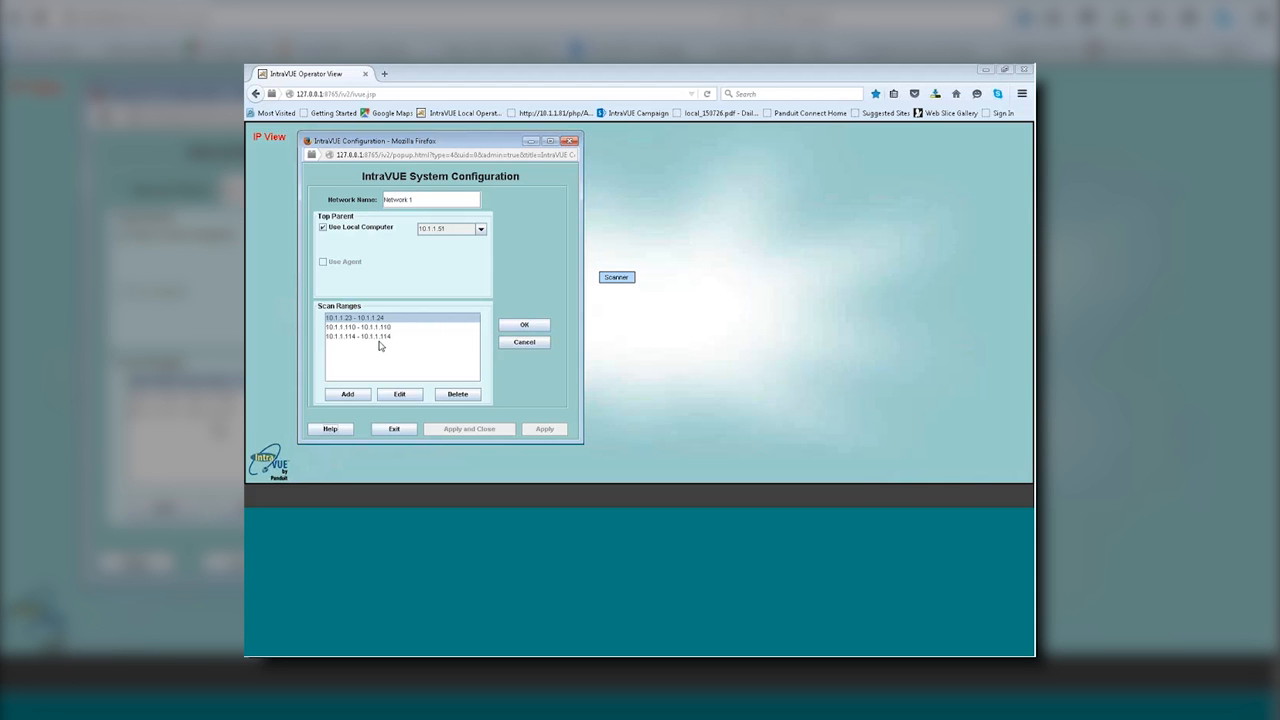
Replace all the network's scan ranges with a single range from 10.1.1.1 to 10.1.1.254.
click(454, 395)
click(456, 395)
click(458, 395)
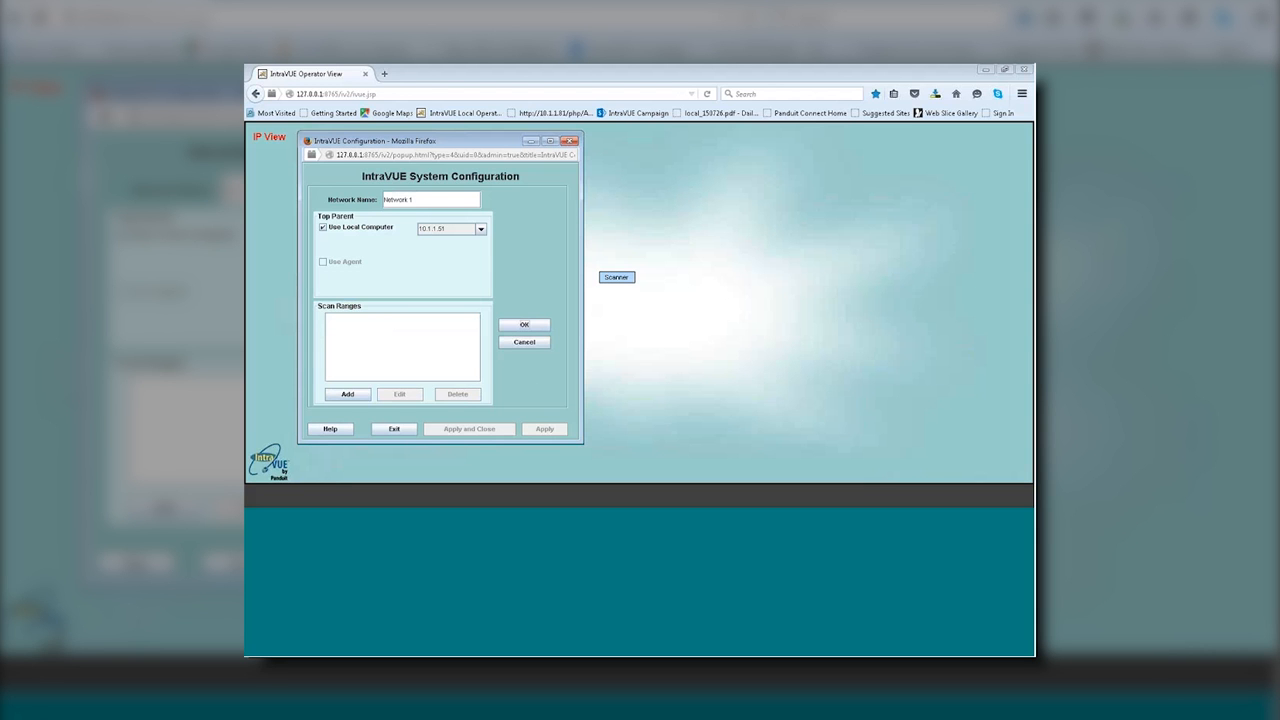
click(347, 394)
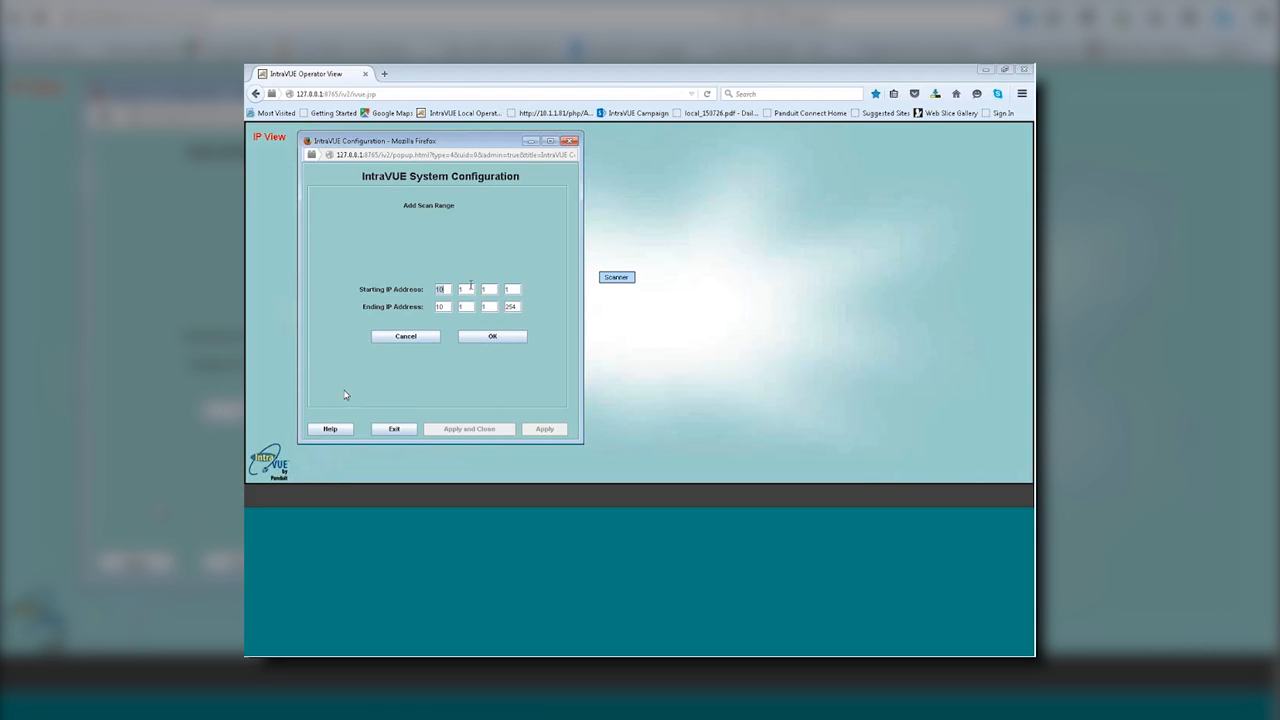
key(Return)
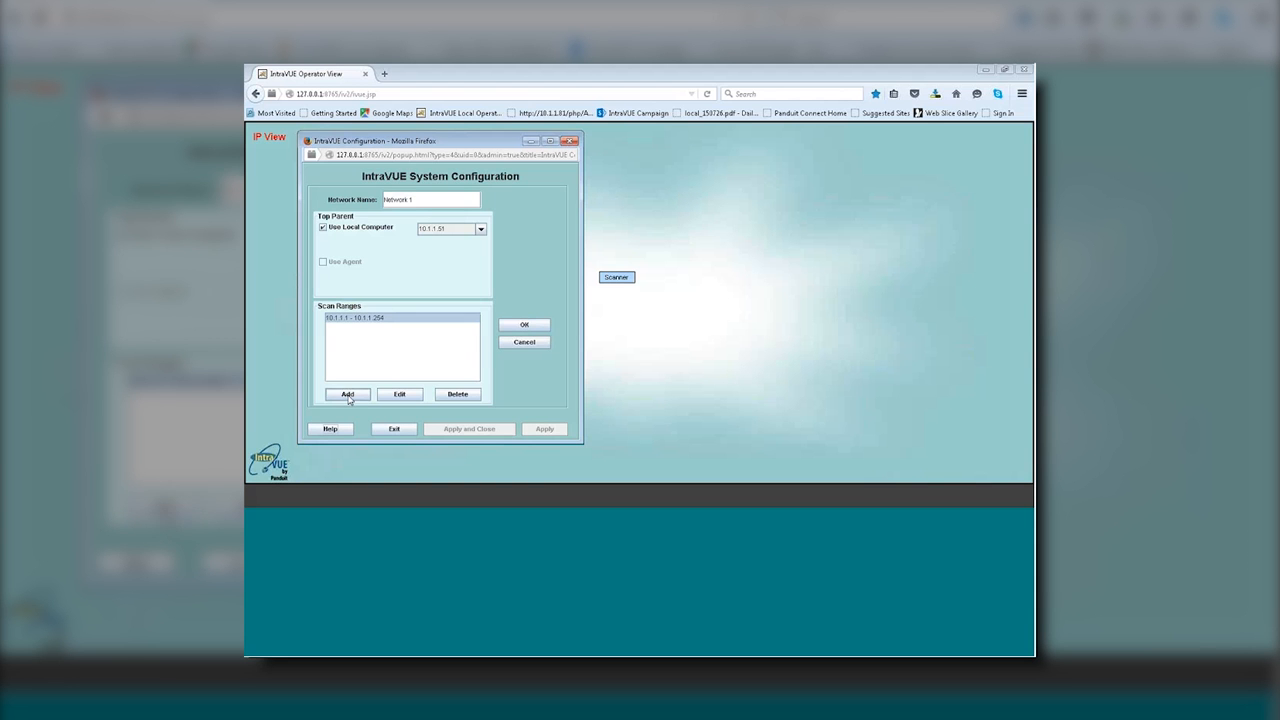
Add a scan range covering only 192.168.200.174, and save the network and apply the system configuration.
click(348, 395)
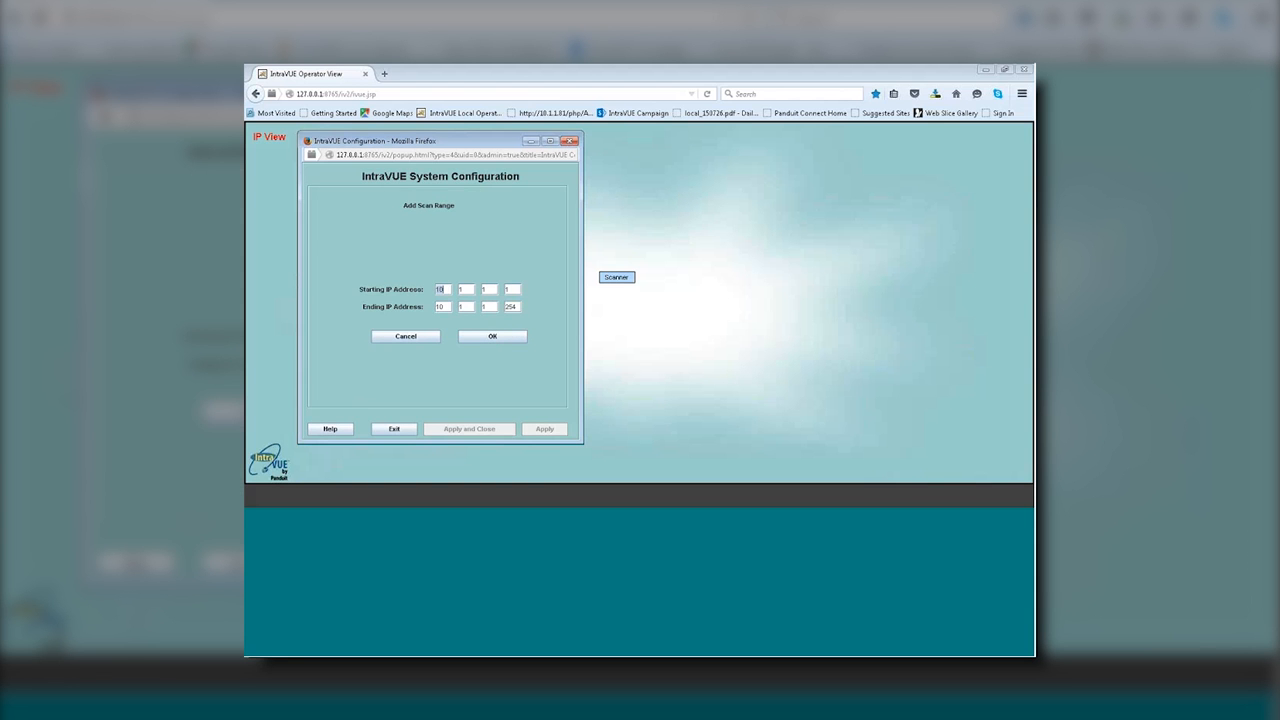
text(19)
text(2)
text(68)
double_click(487, 289)
double_click(512, 289)
text(174)
double_click(512, 307)
text(17)
click(477, 340)
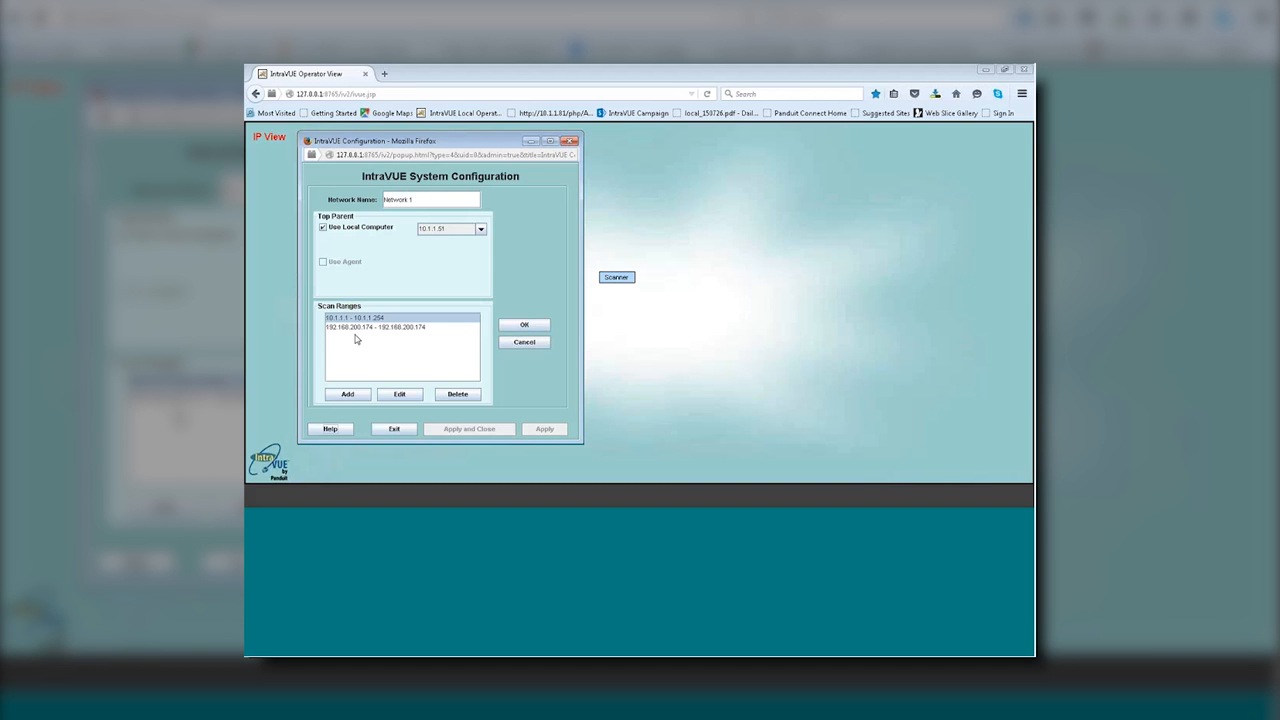
click(522, 326)
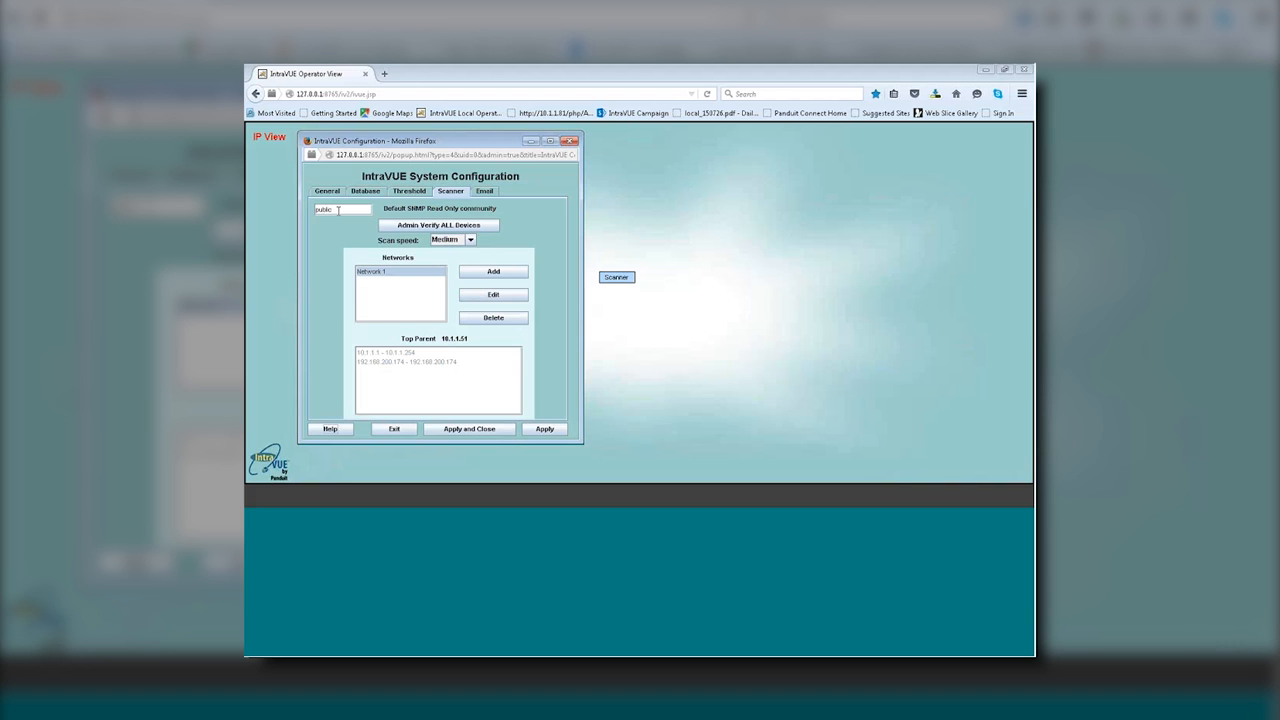
click(469, 429)
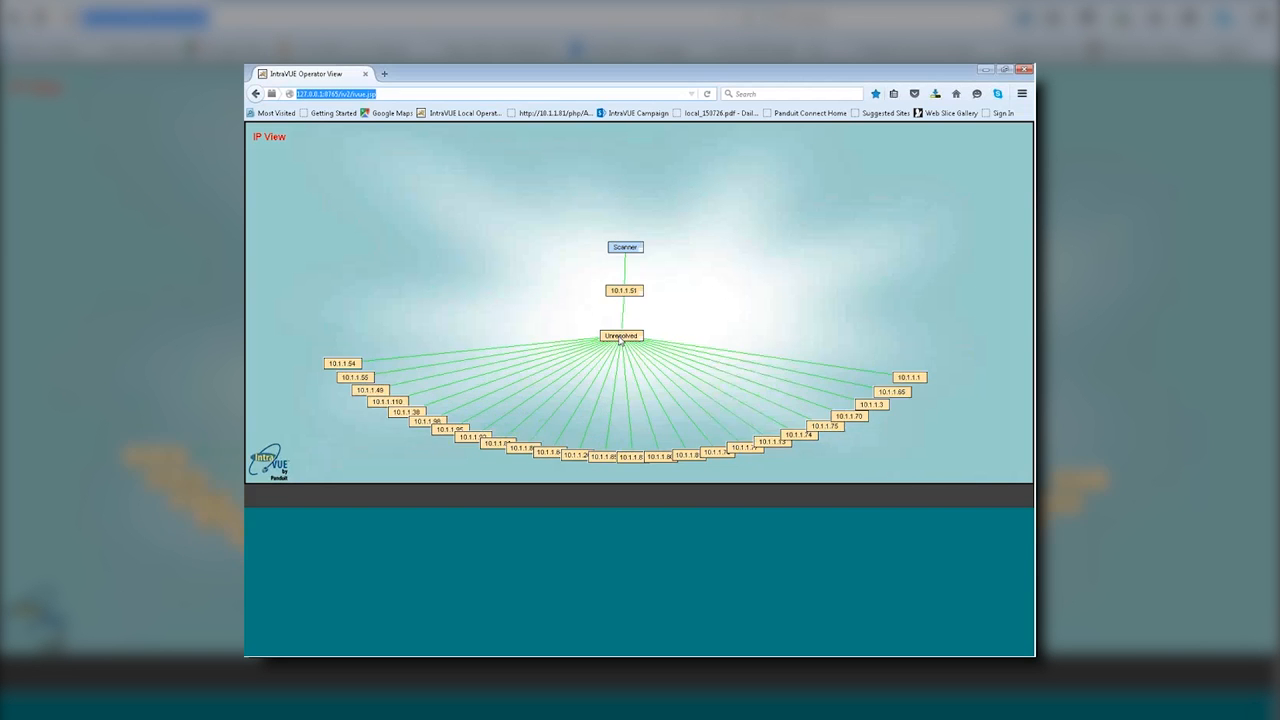
Switch the network map from IP View to Device View and look over the discovered devices.
drag(628, 283, 632, 272)
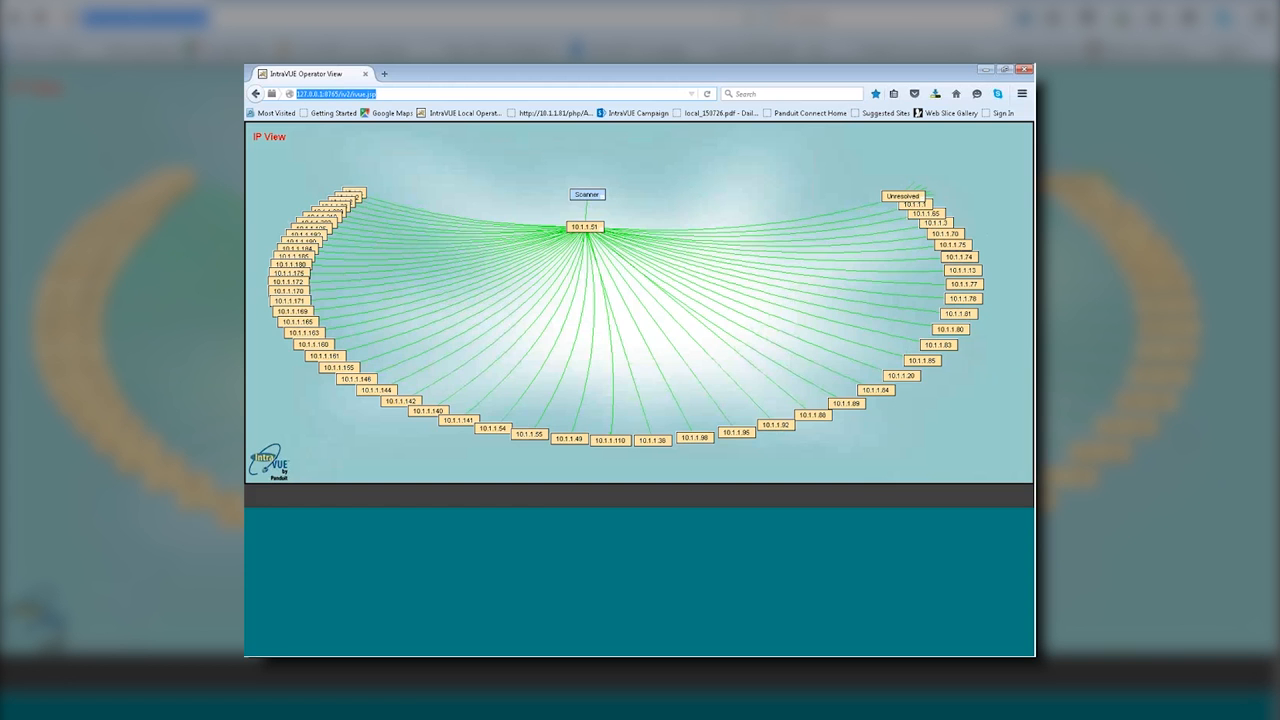
drag(591, 229, 611, 224)
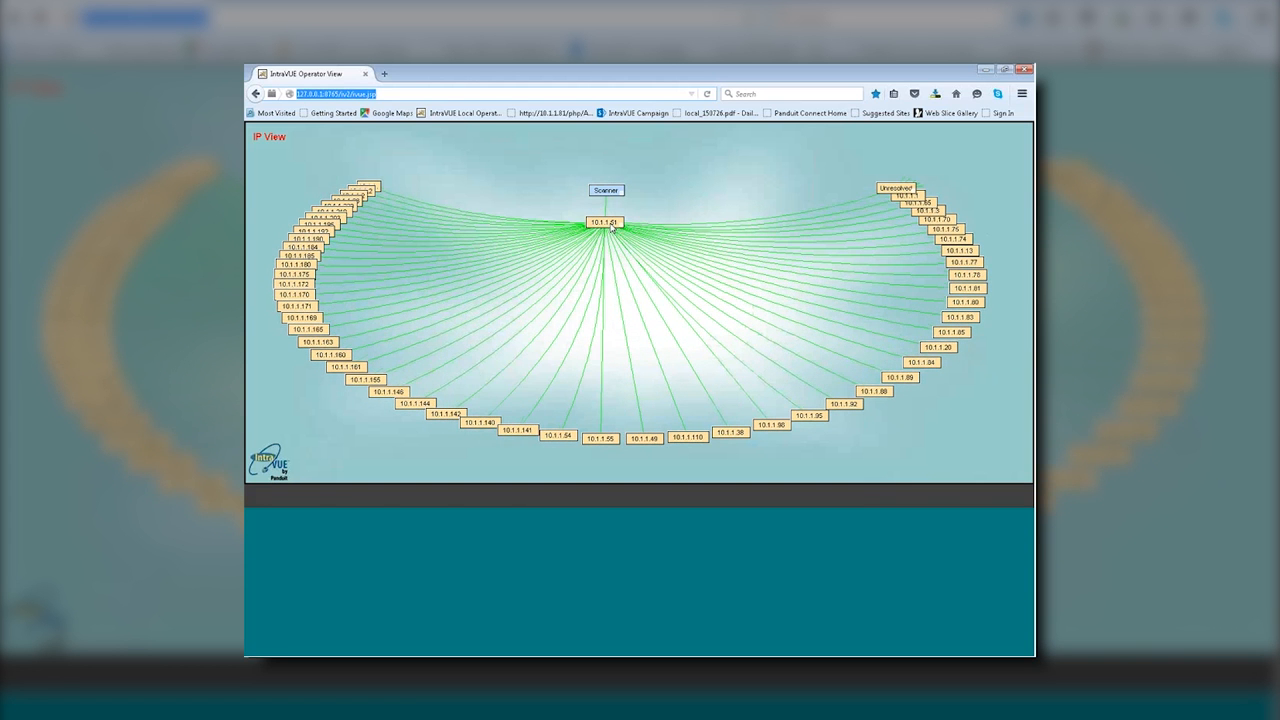
right_click(469, 146)
click(502, 163)
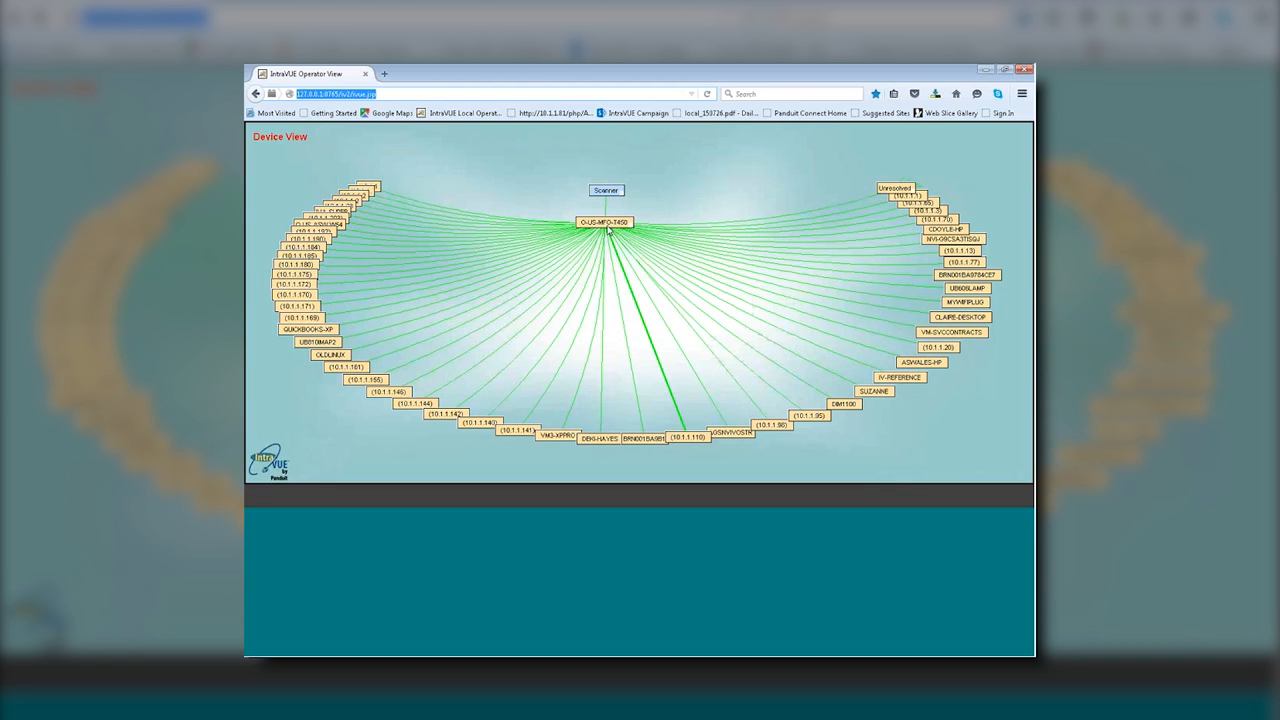
drag(606, 223, 606, 207)
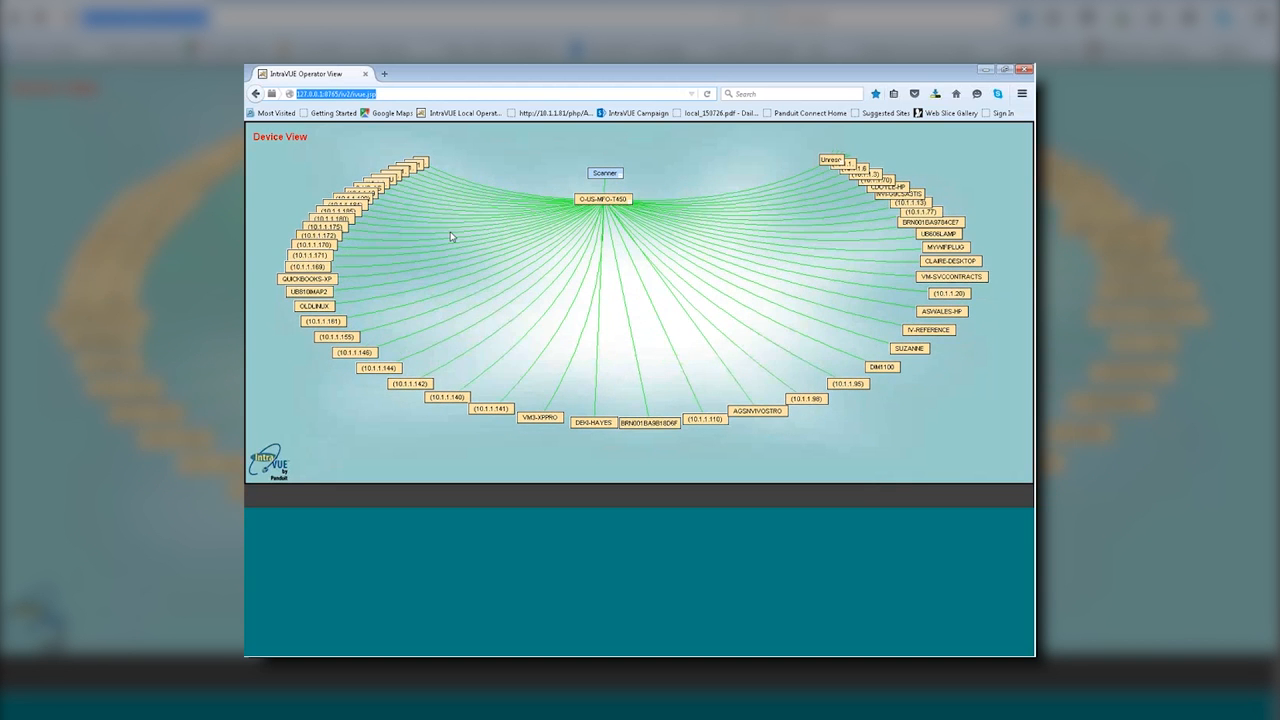
Show the discovered devices by Model and return the map to Device View.
right_click(288, 158)
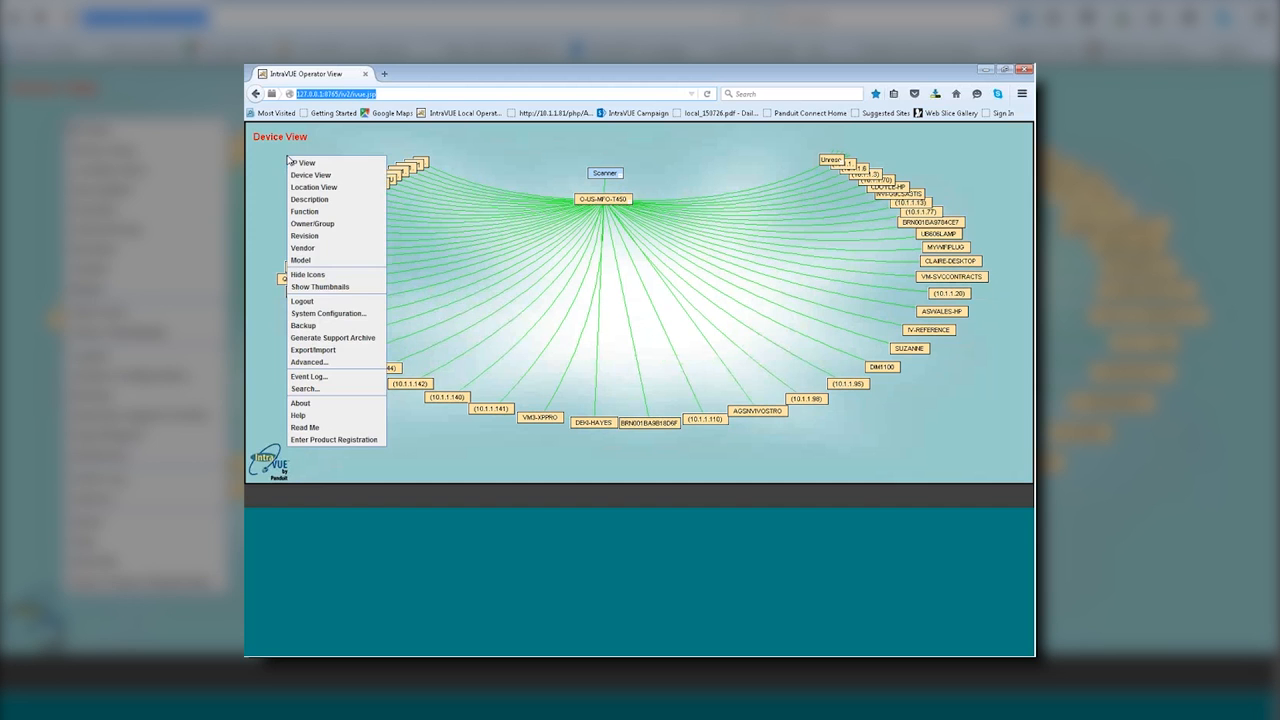
click(301, 260)
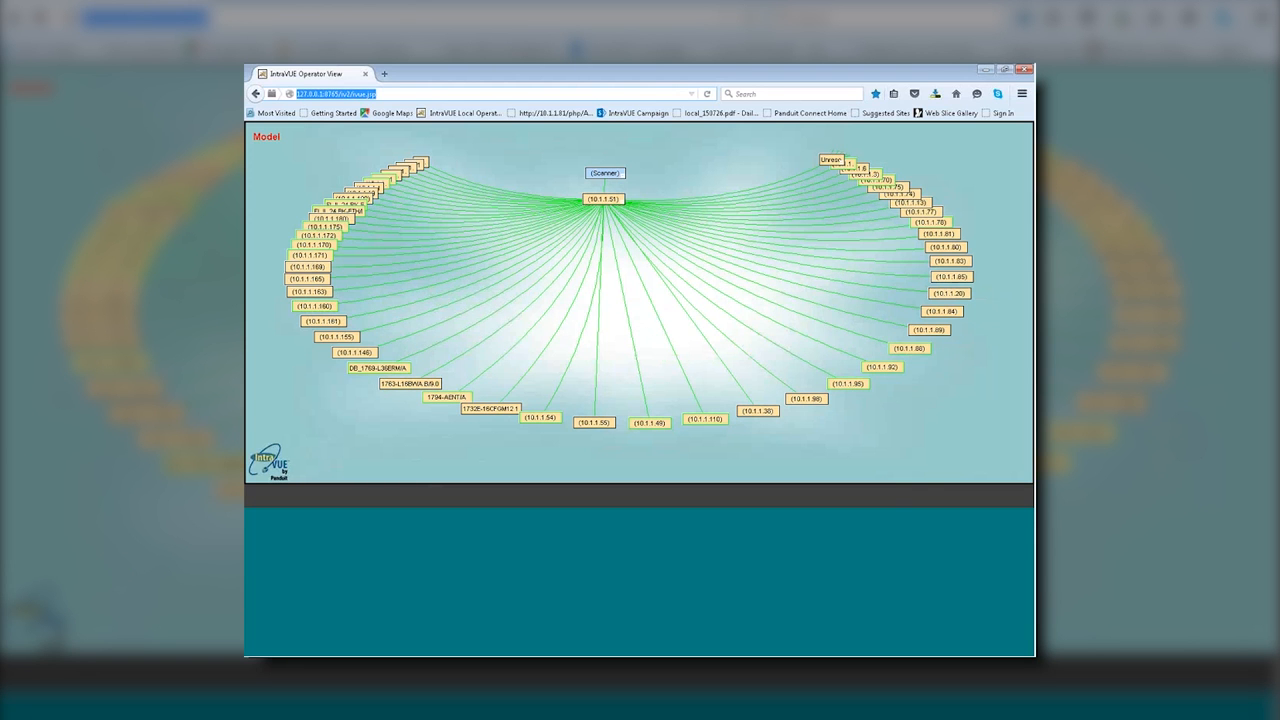
right_click(293, 164)
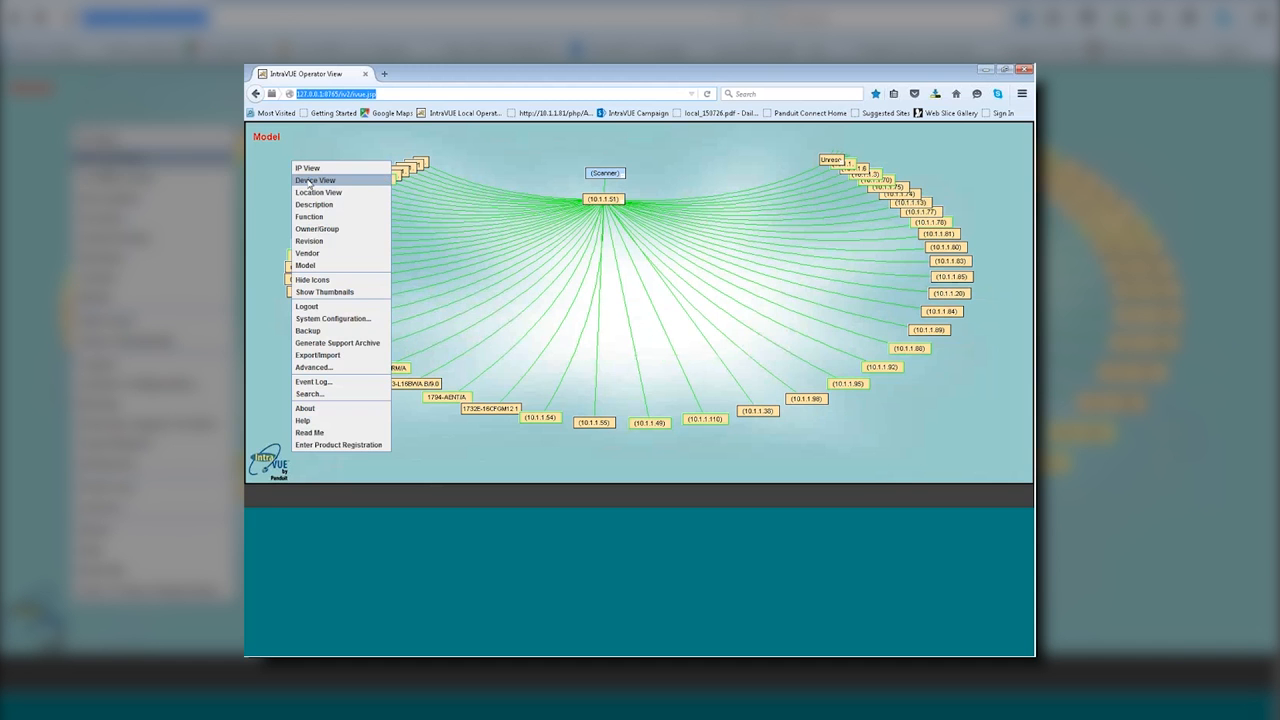
click(312, 180)
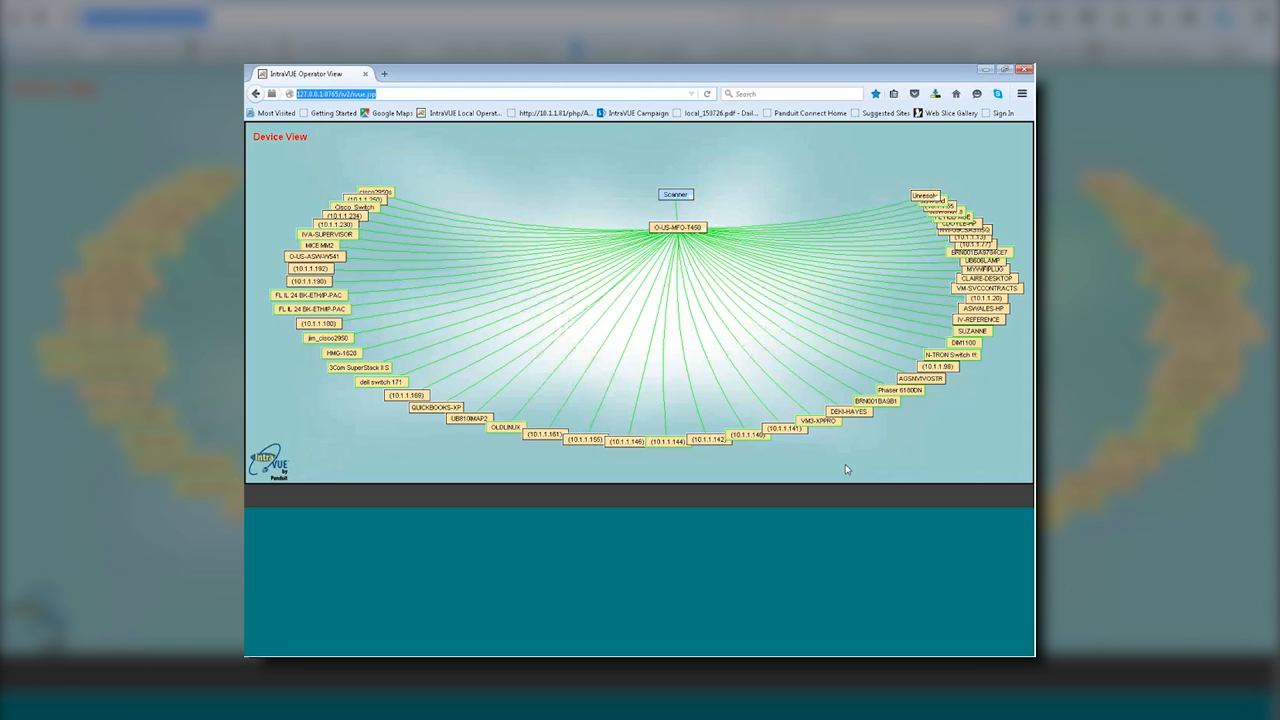
Examine the topology below dell switch 171, following its child switches out to the n/a_193 node.
drag(669, 227, 666, 225)
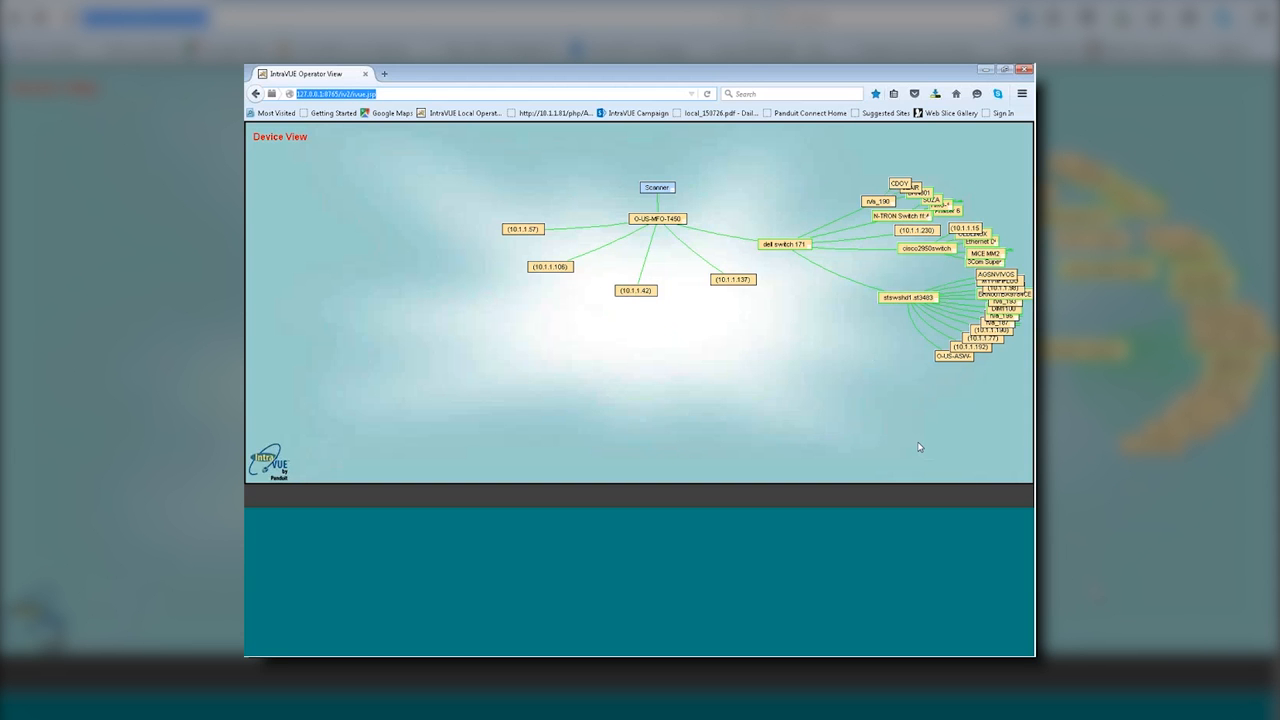
drag(804, 248, 476, 250)
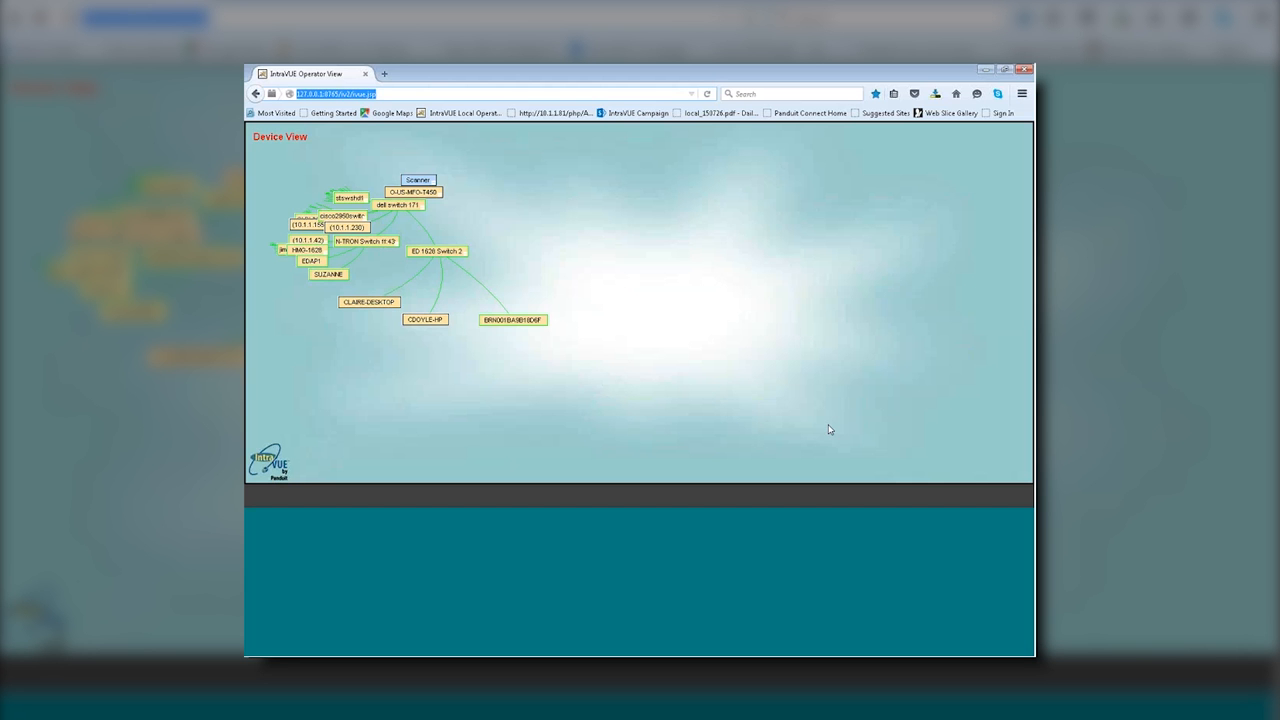
drag(352, 230, 684, 306)
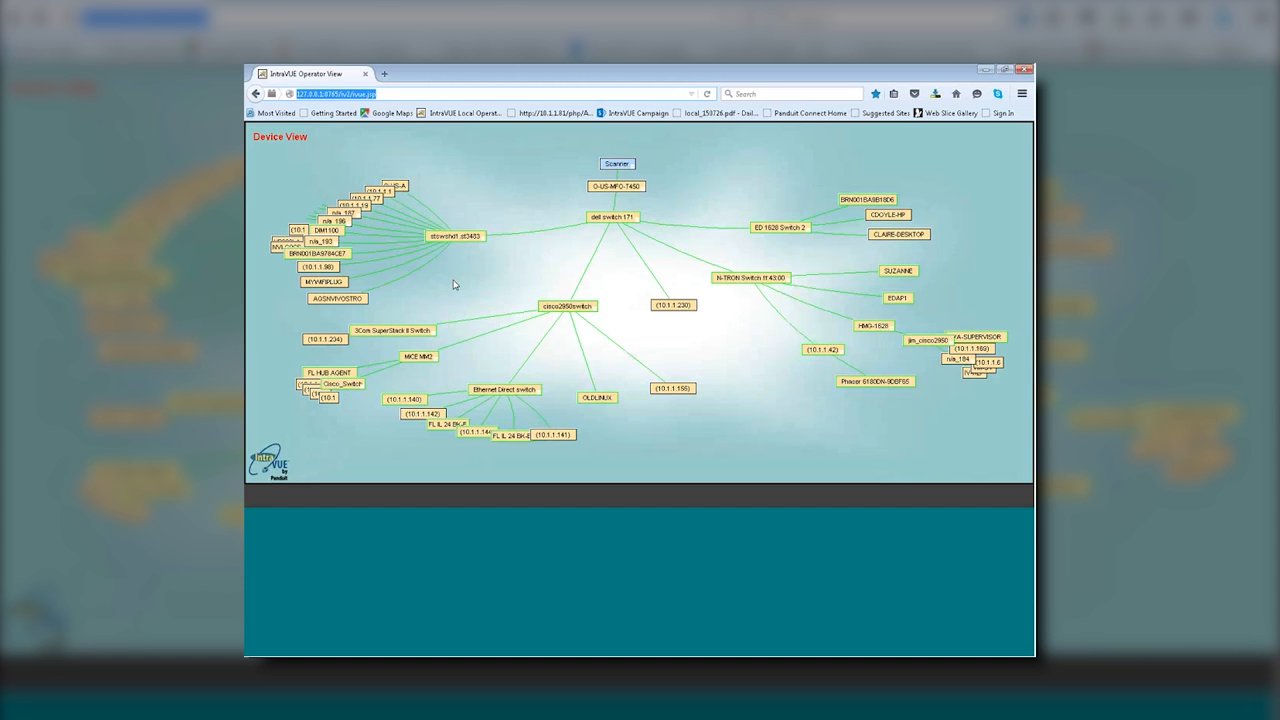
drag(437, 283, 788, 263)
drag(647, 343, 686, 306)
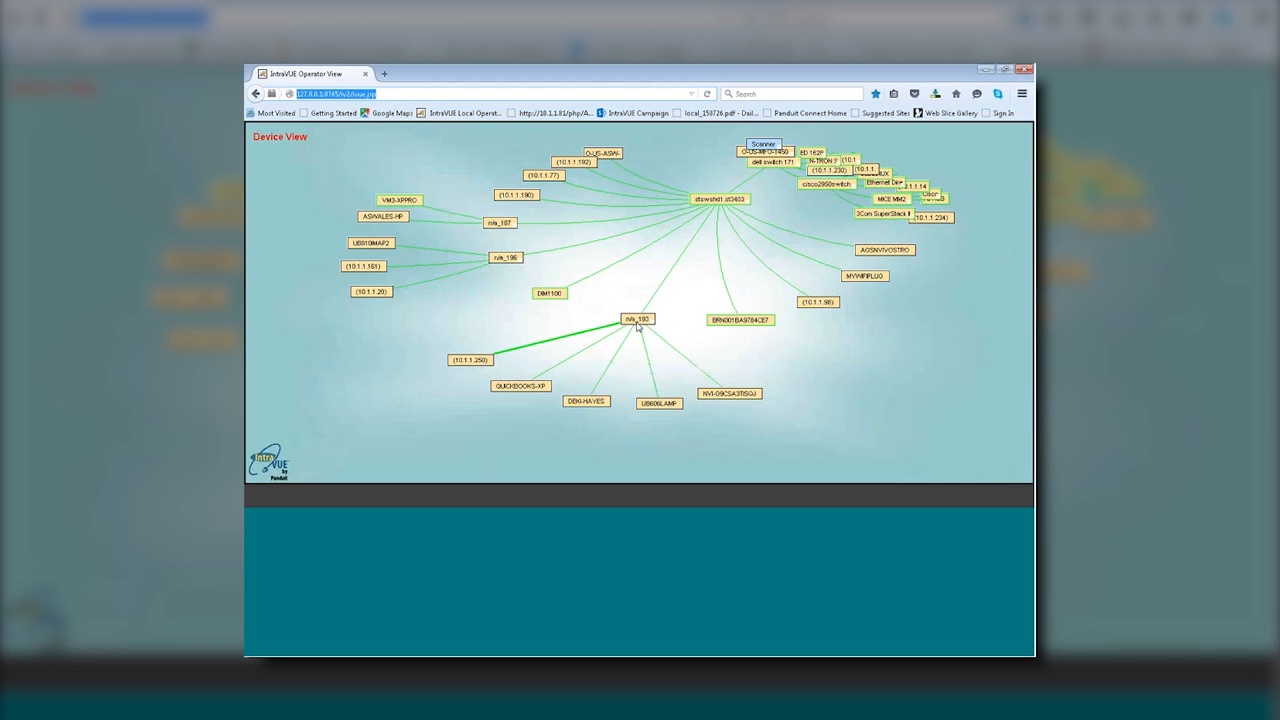
Switch the map to IP View and examine the devices connected under the n/a_193 and n/a_196 nodes.
right_click(318, 170)
click(326, 170)
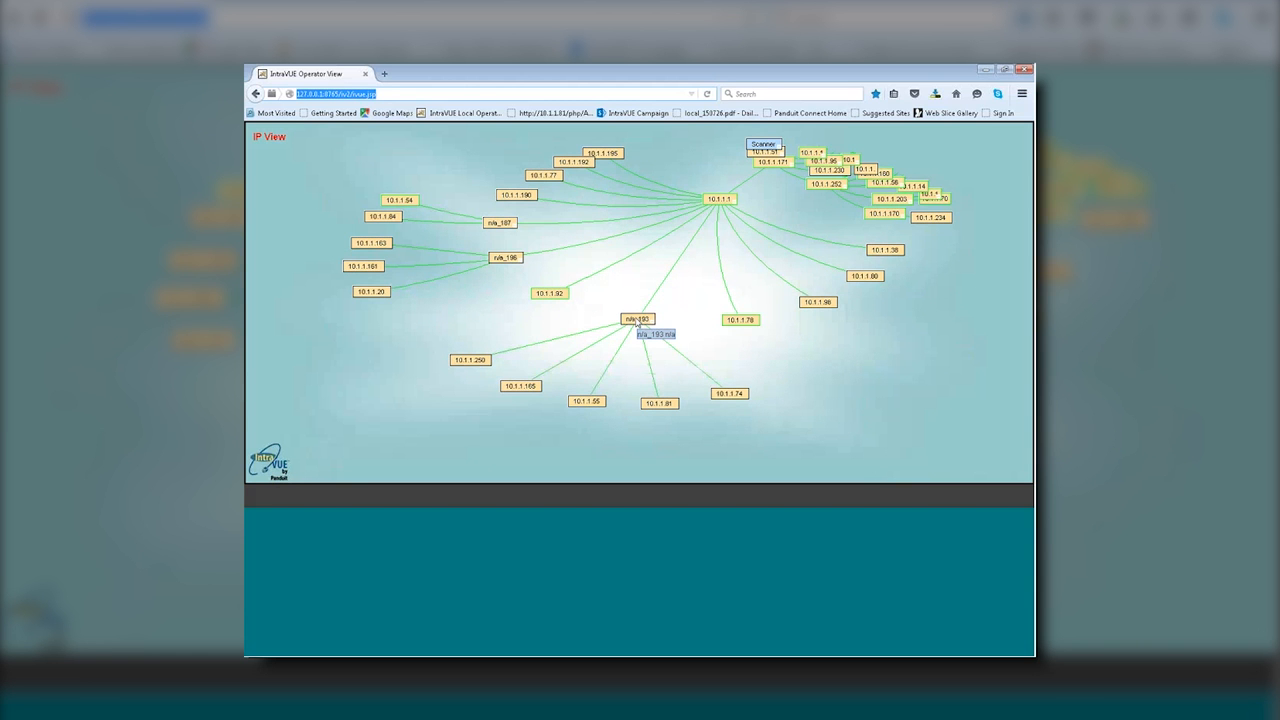
drag(637, 321, 614, 307)
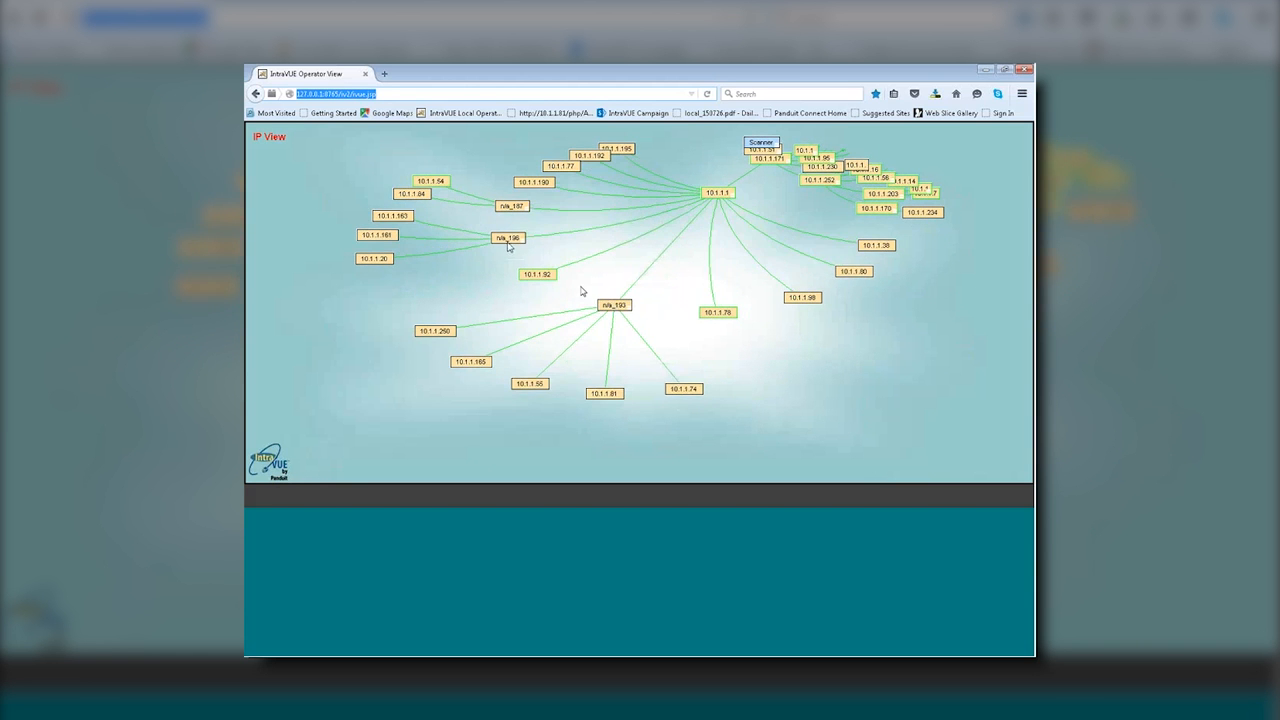
drag(509, 246, 559, 310)
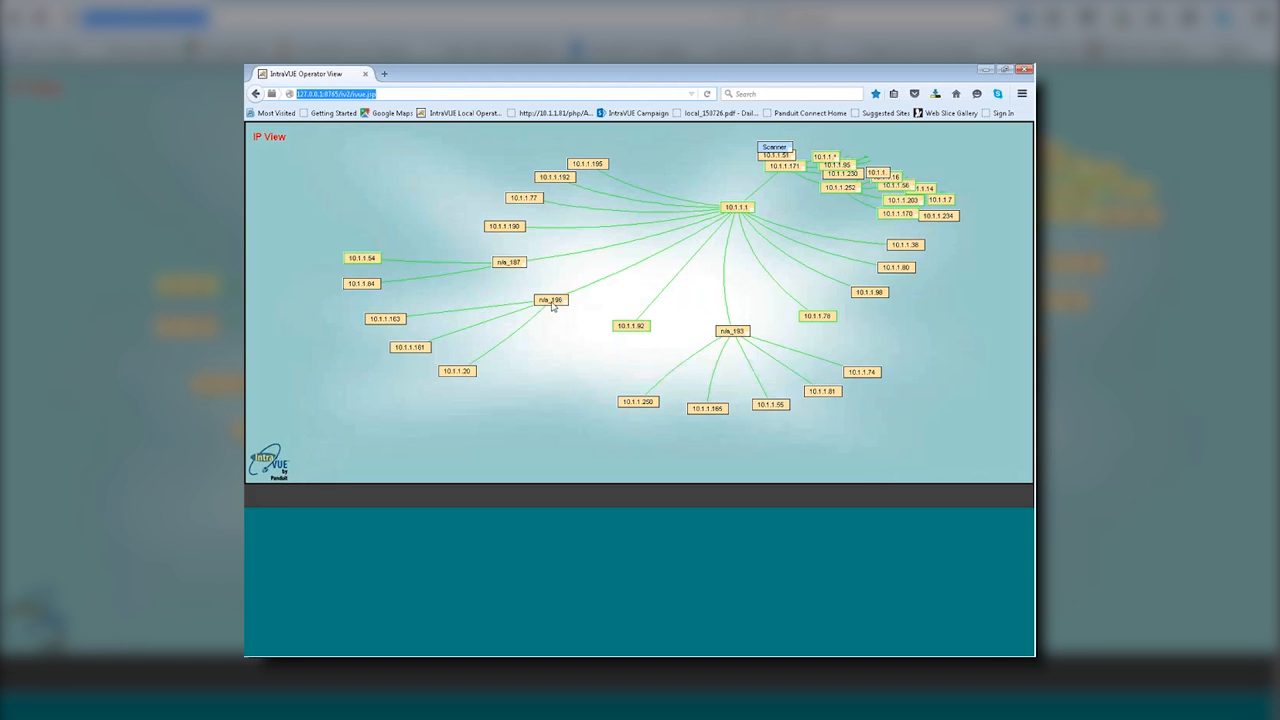
drag(553, 307, 532, 284)
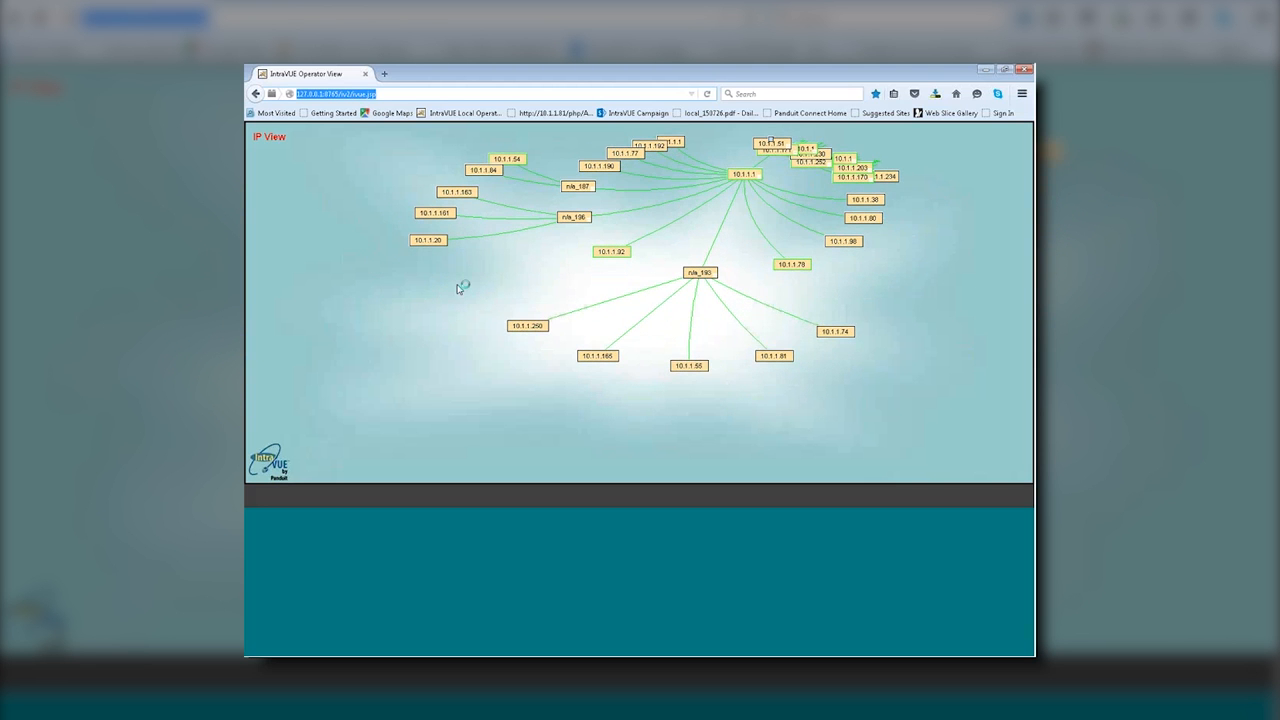
Configure device 10.1.1.250 as a Virtual Machine, Web Managed Switch, Access Point whose peers become children, and check the map.
click(528, 331)
right_click(529, 327)
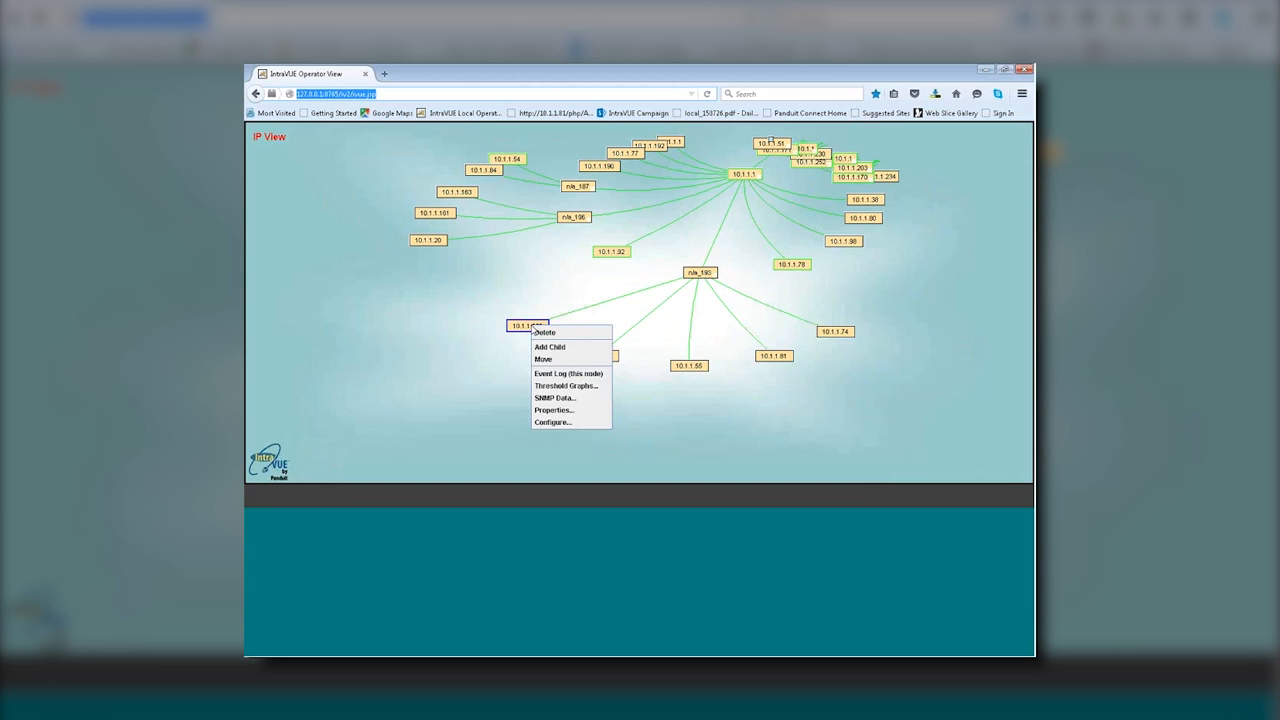
click(553, 422)
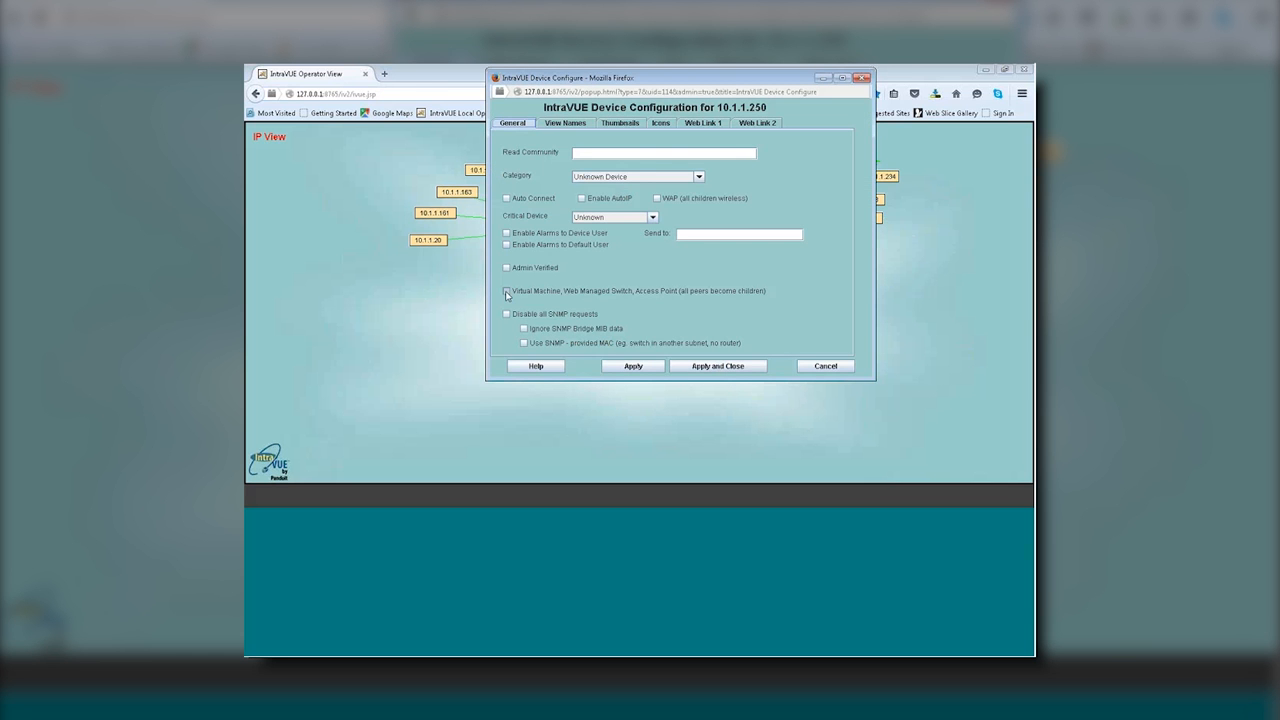
click(506, 291)
click(717, 366)
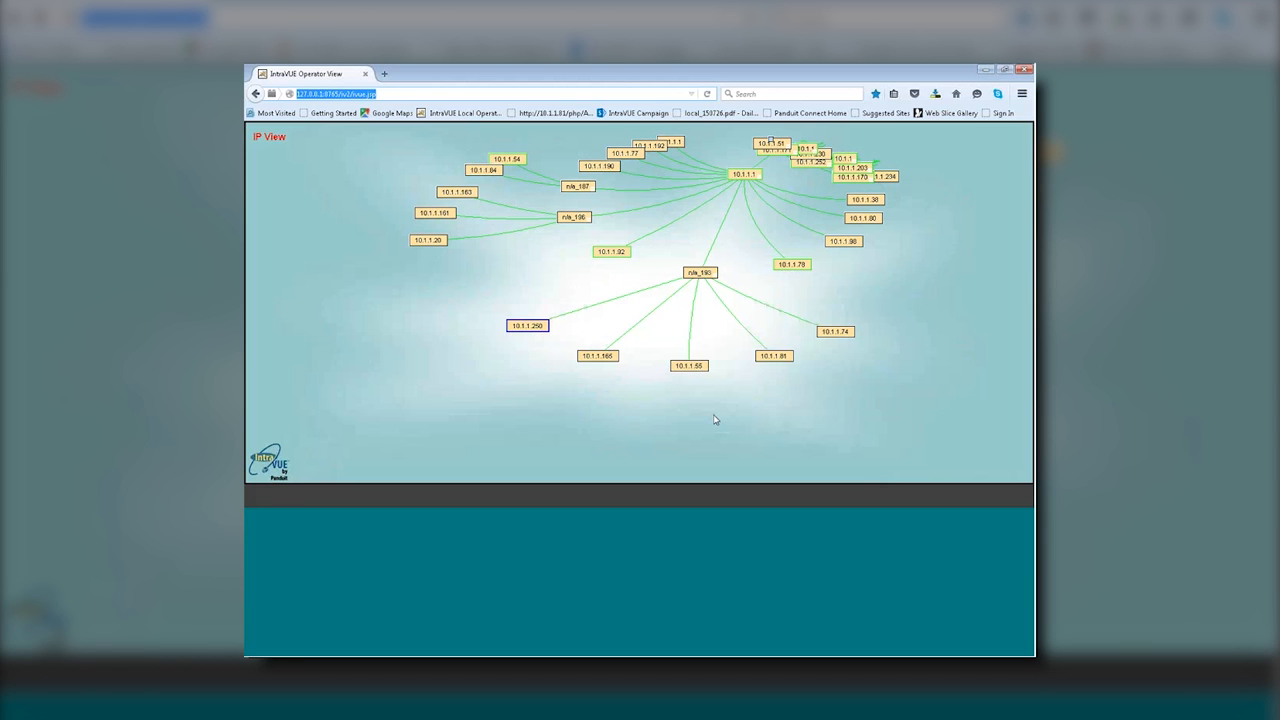
drag(714, 419, 717, 420)
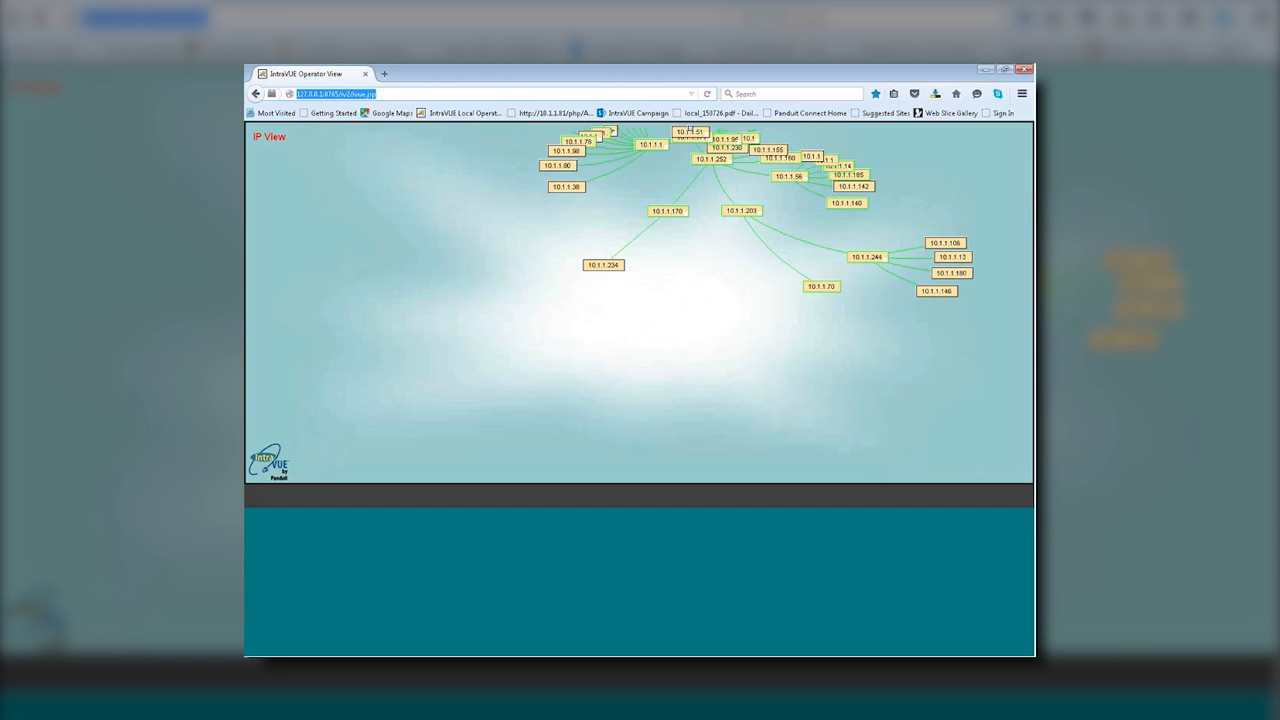
drag(618, 202, 760, 306)
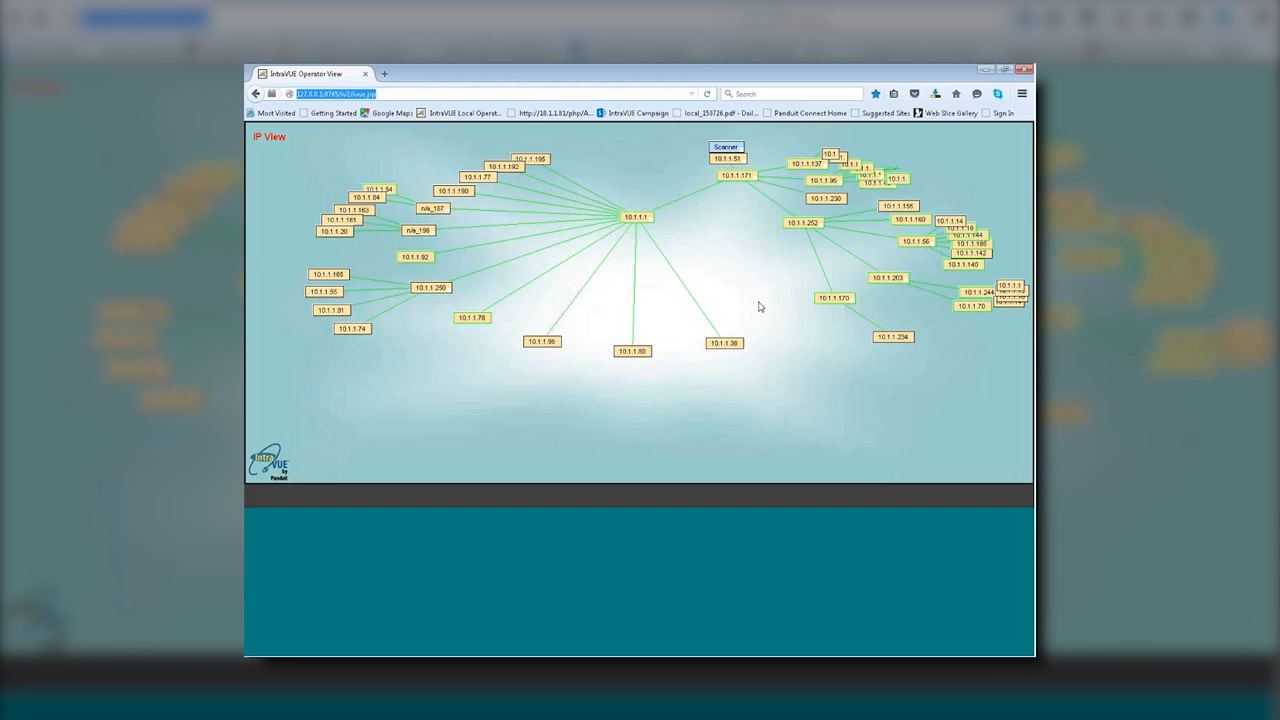
Examine the devices connected under 10.1.1.250 and around 10.1.1.171, and return the map to Device View.
drag(532, 287, 659, 307)
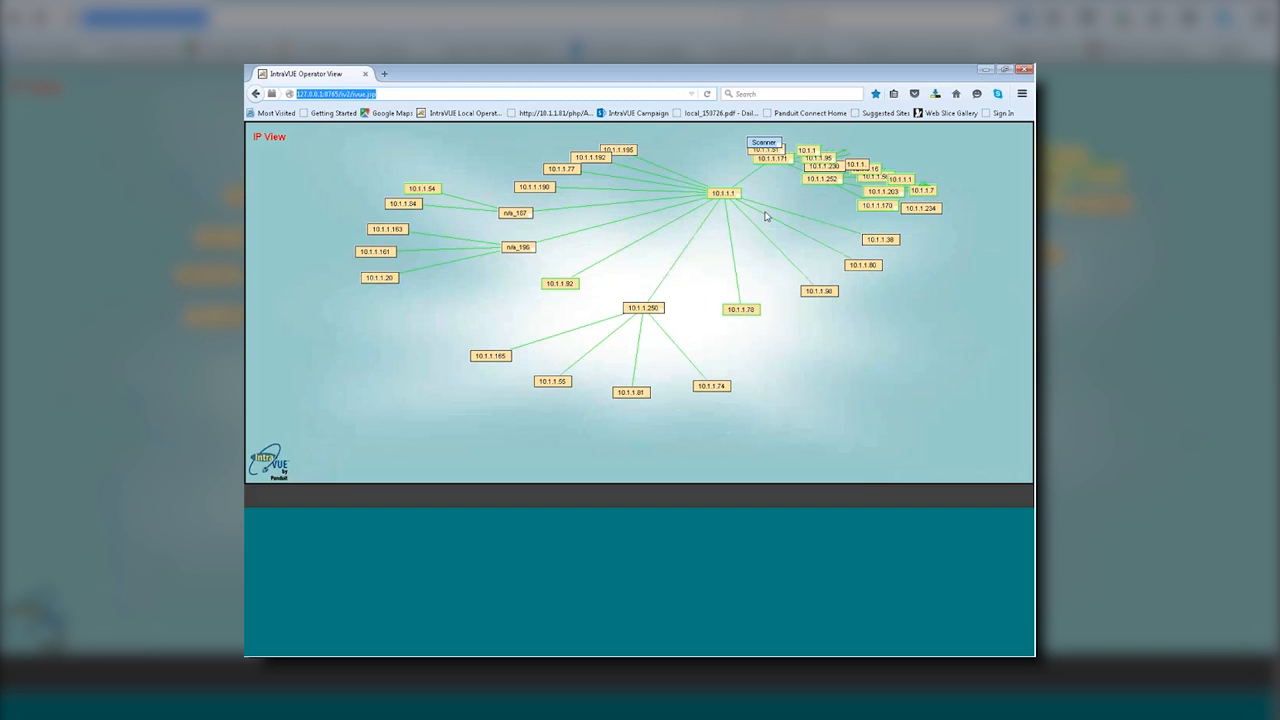
drag(766, 214, 512, 250)
drag(826, 249, 683, 311)
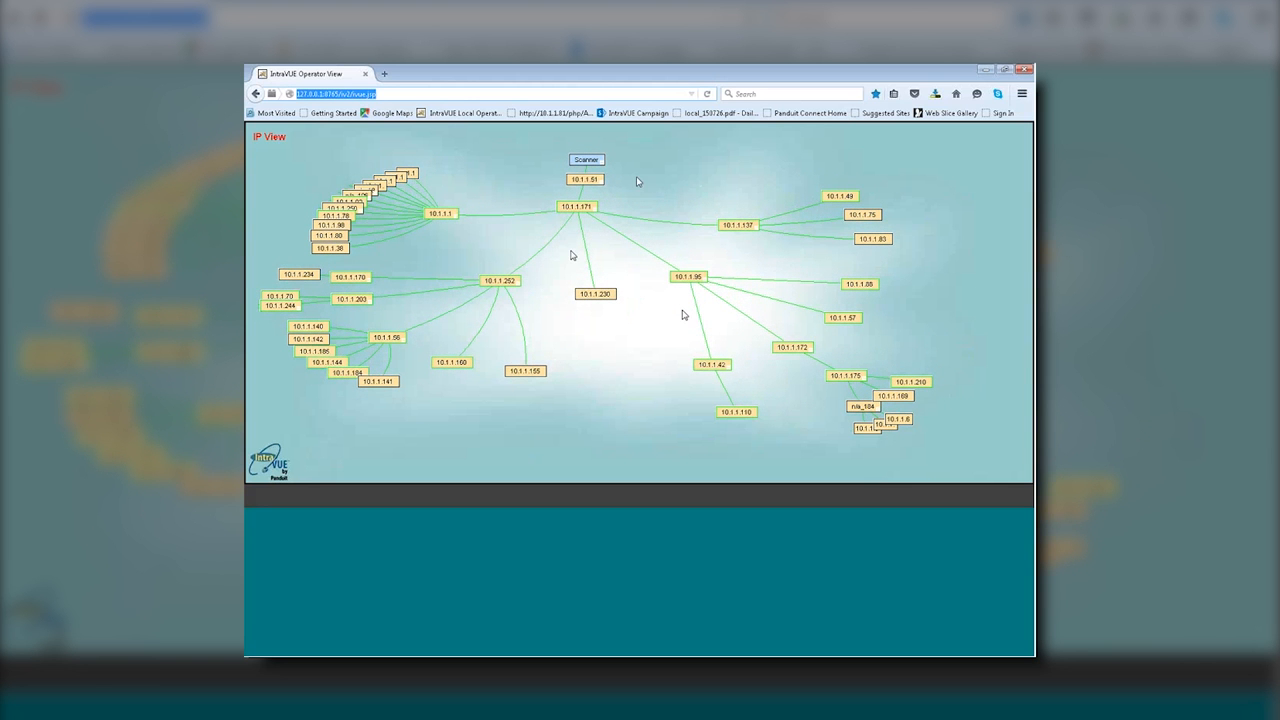
right_click(650, 135)
click(668, 157)
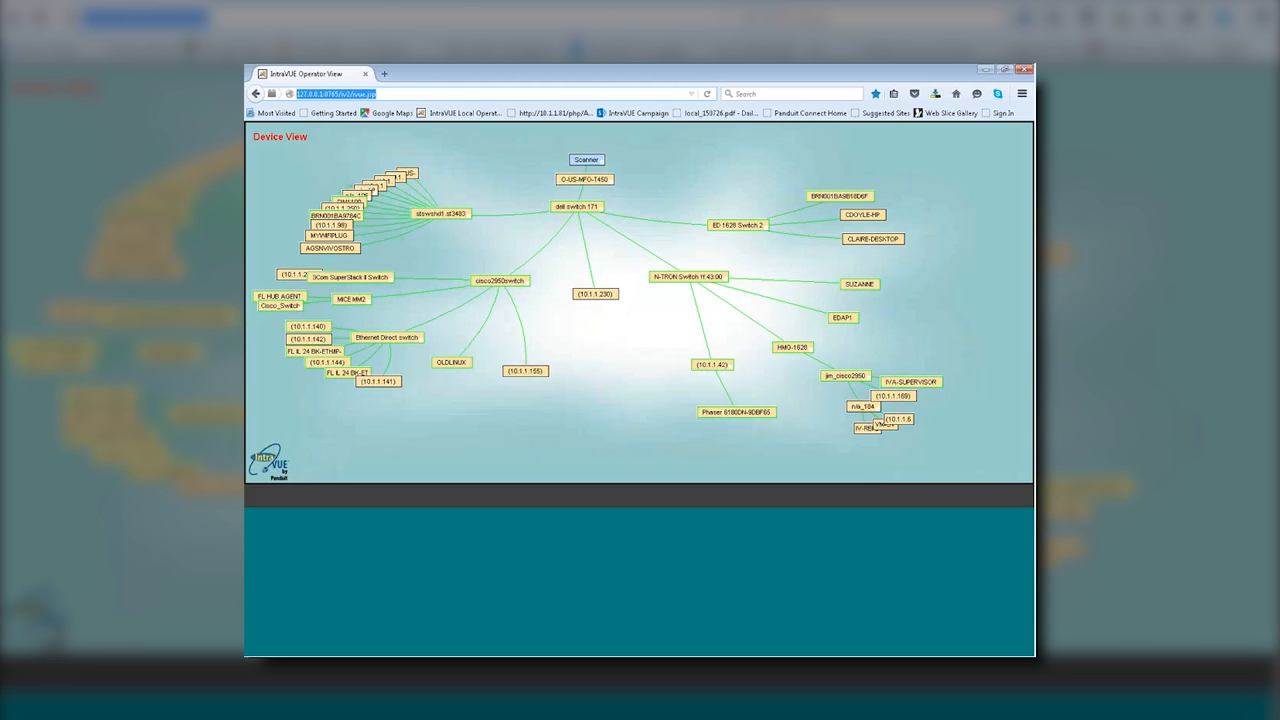
Open the device properties of 10.1.1.140 below the Ethernet Direct switch.
drag(387, 338, 594, 277)
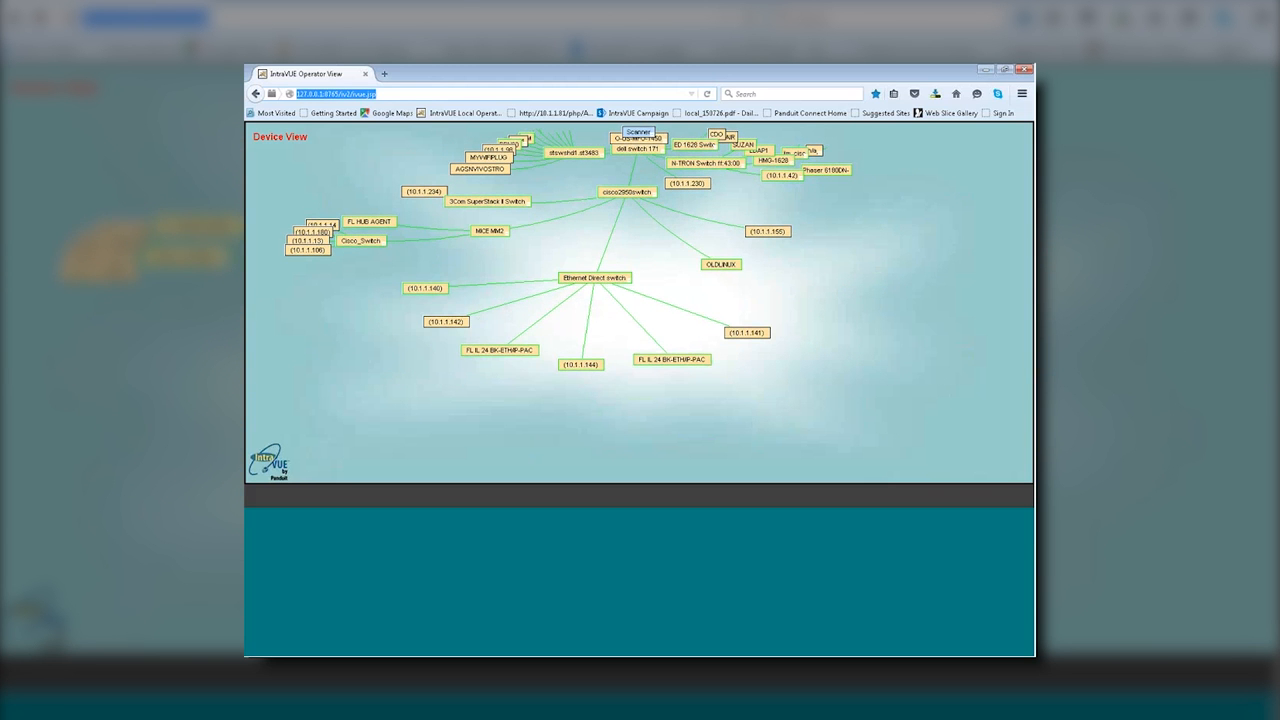
right_click(418, 288)
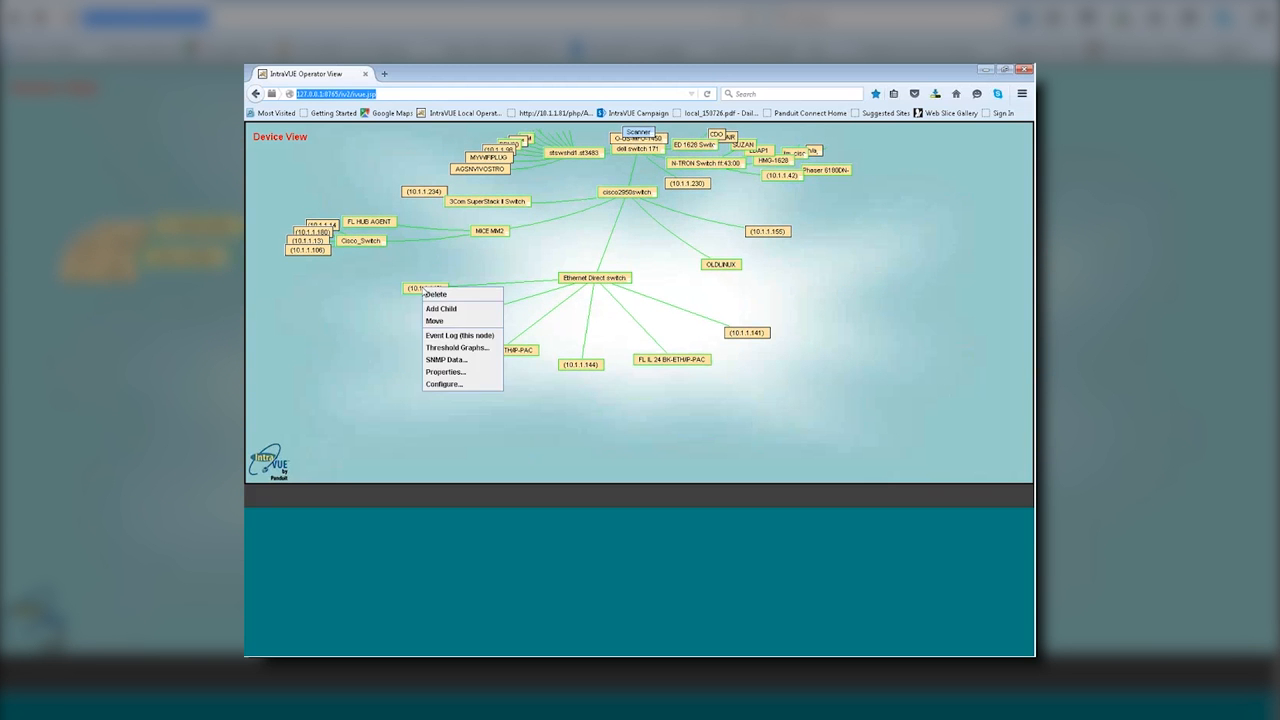
click(459, 372)
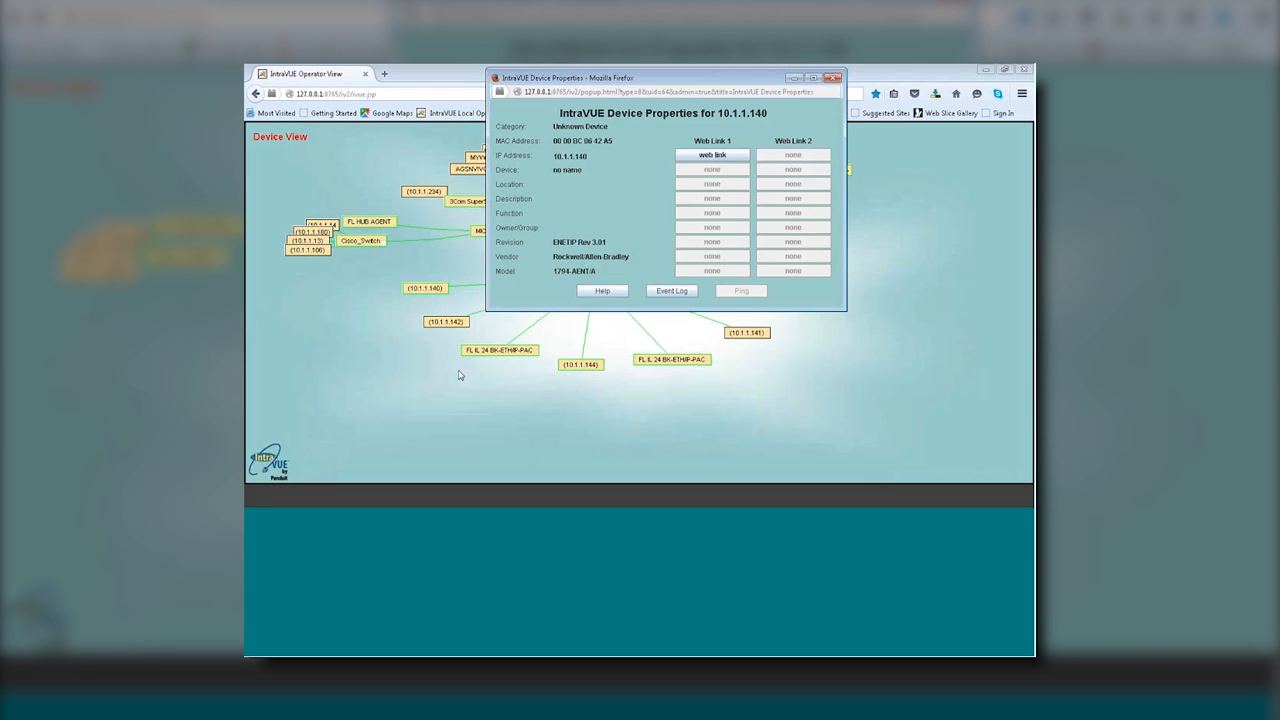
drag(538, 75, 548, 126)
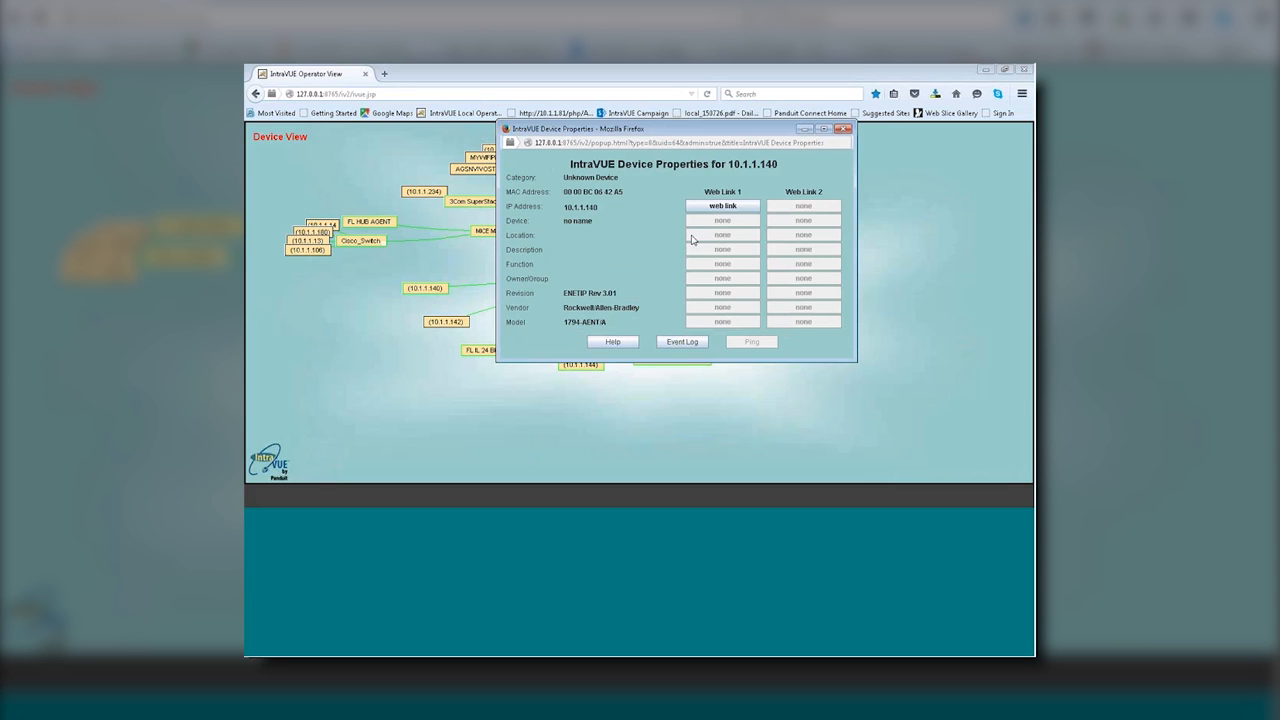
Open the web link of device 10.1.1.140, view its diagnostic Network Settings, and close the web page and device properties.
click(728, 207)
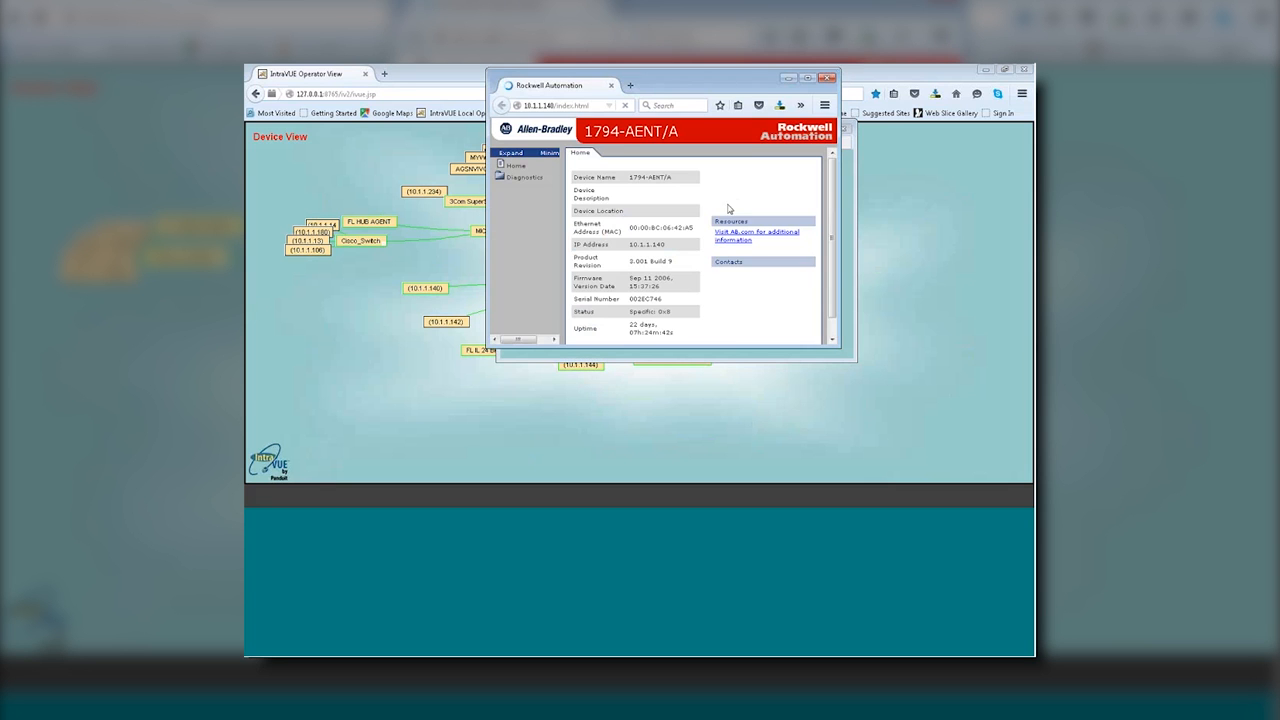
click(523, 176)
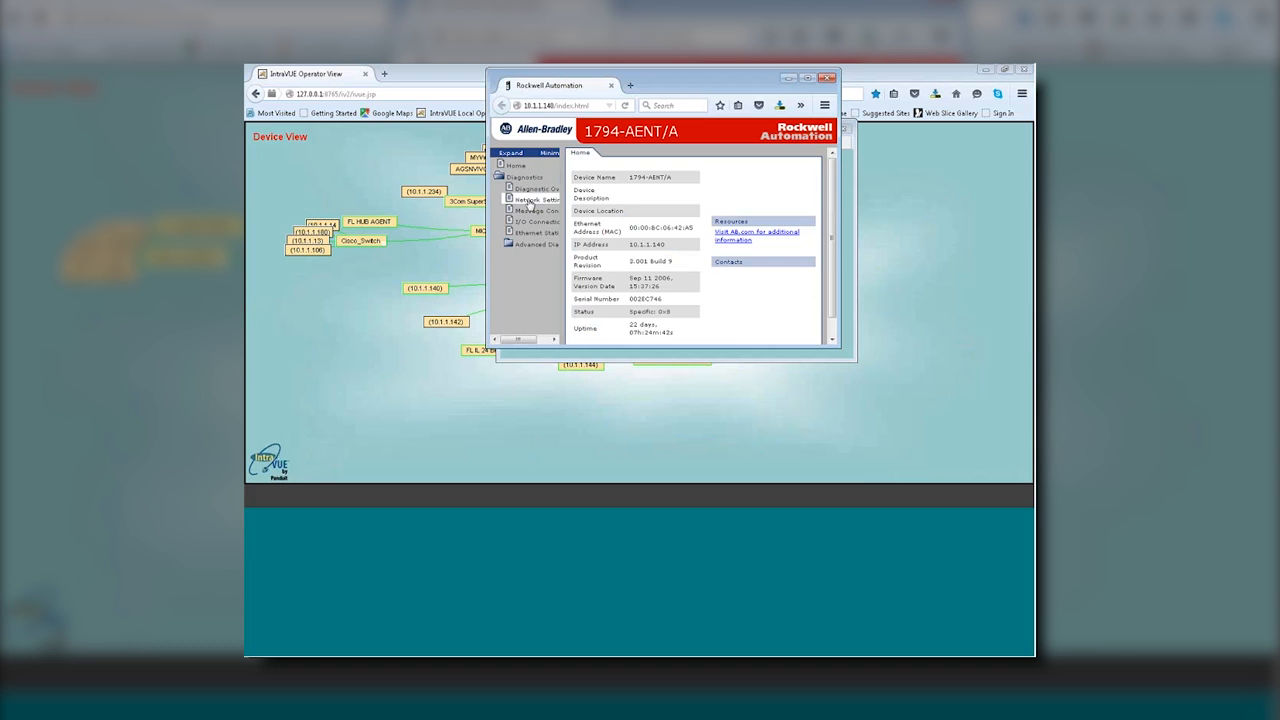
click(529, 201)
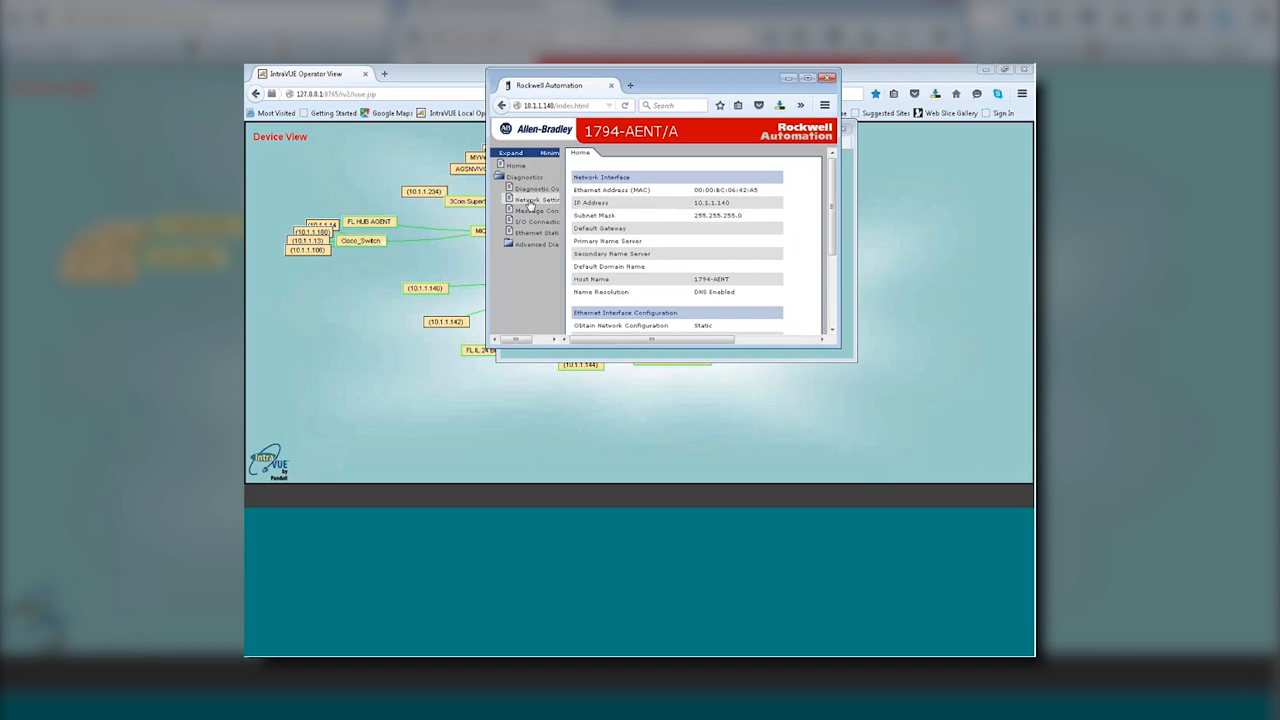
drag(744, 80, 676, 126)
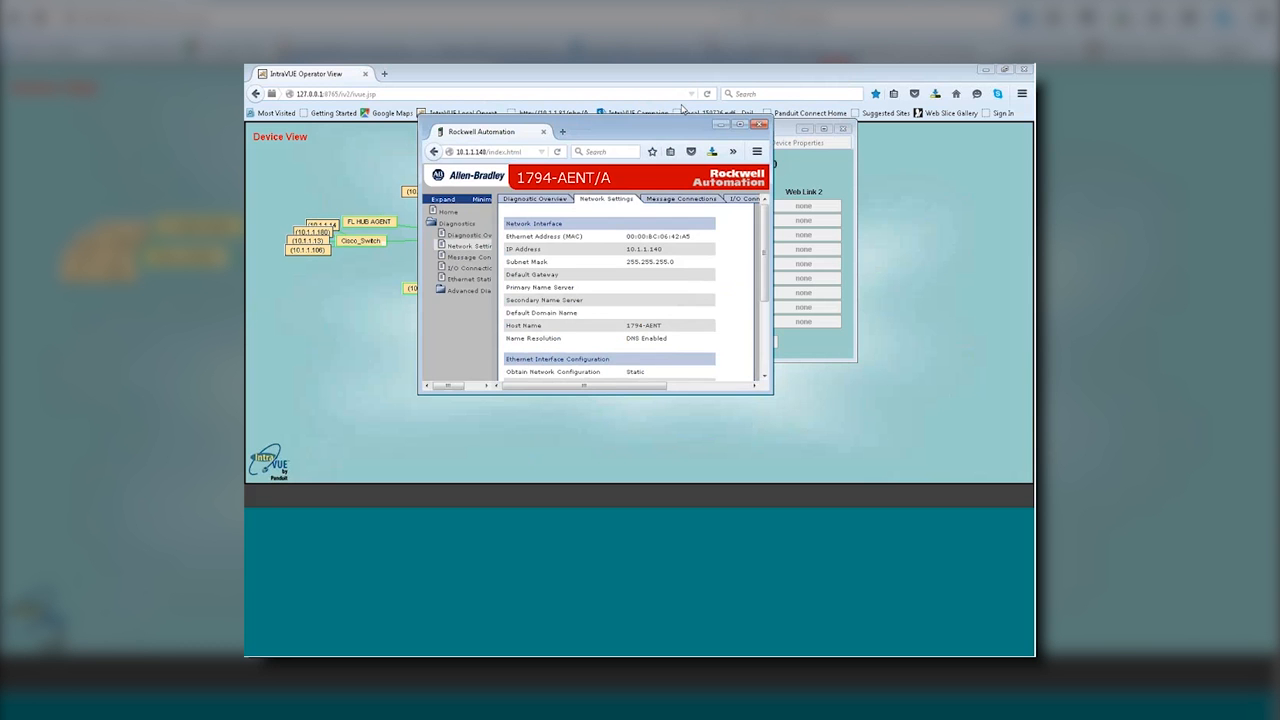
click(759, 125)
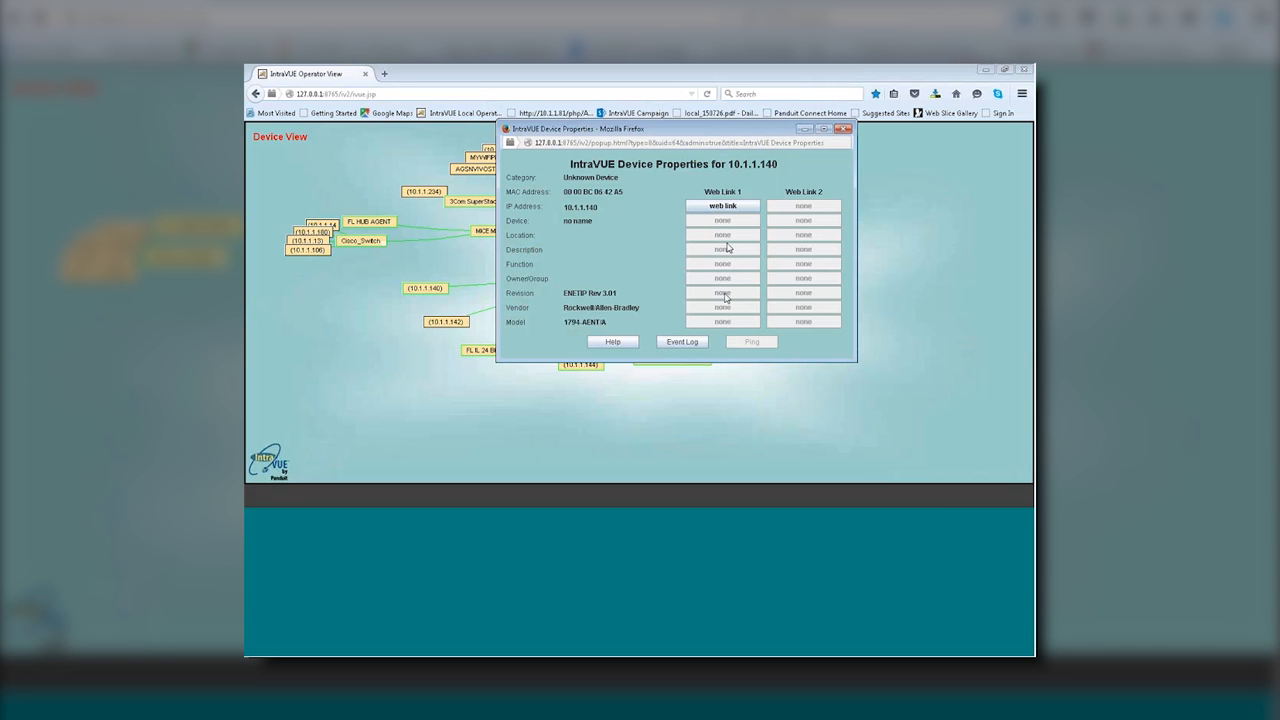
drag(612, 129, 541, 145)
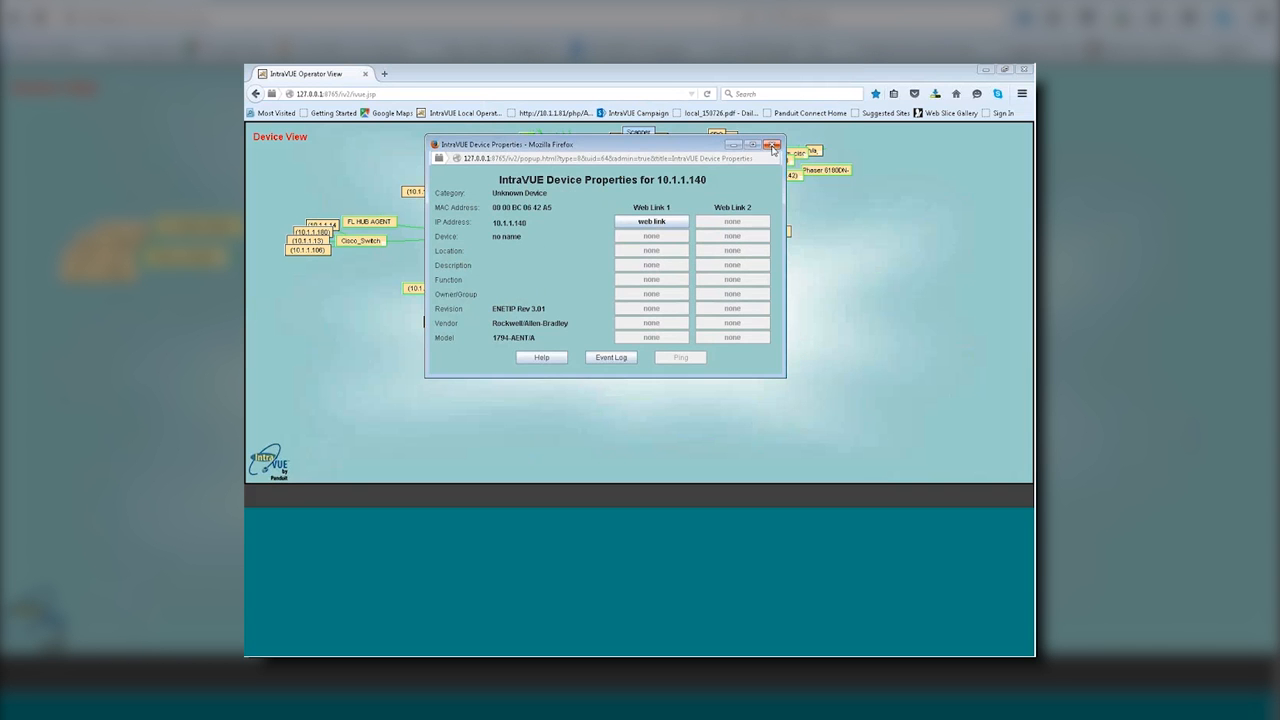
click(772, 146)
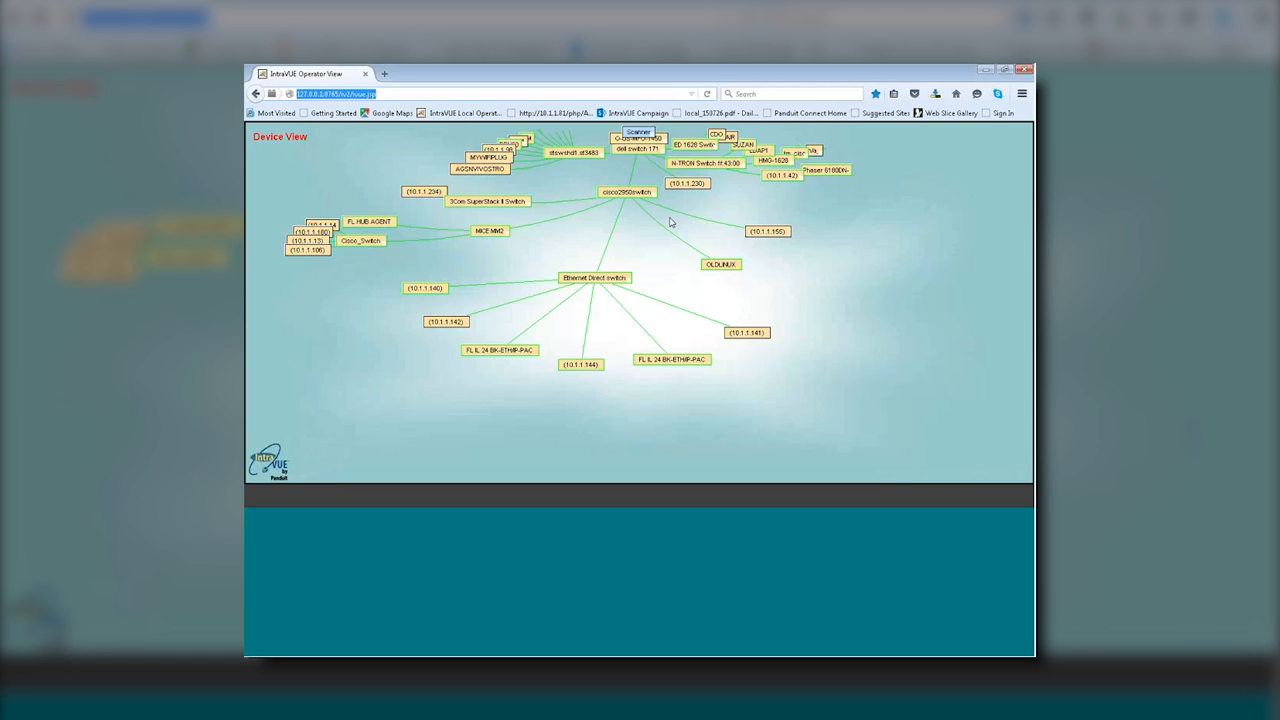
Export the IntraVUE data to a CSV file and open it in Microsoft Excel.
drag(640, 197, 501, 272)
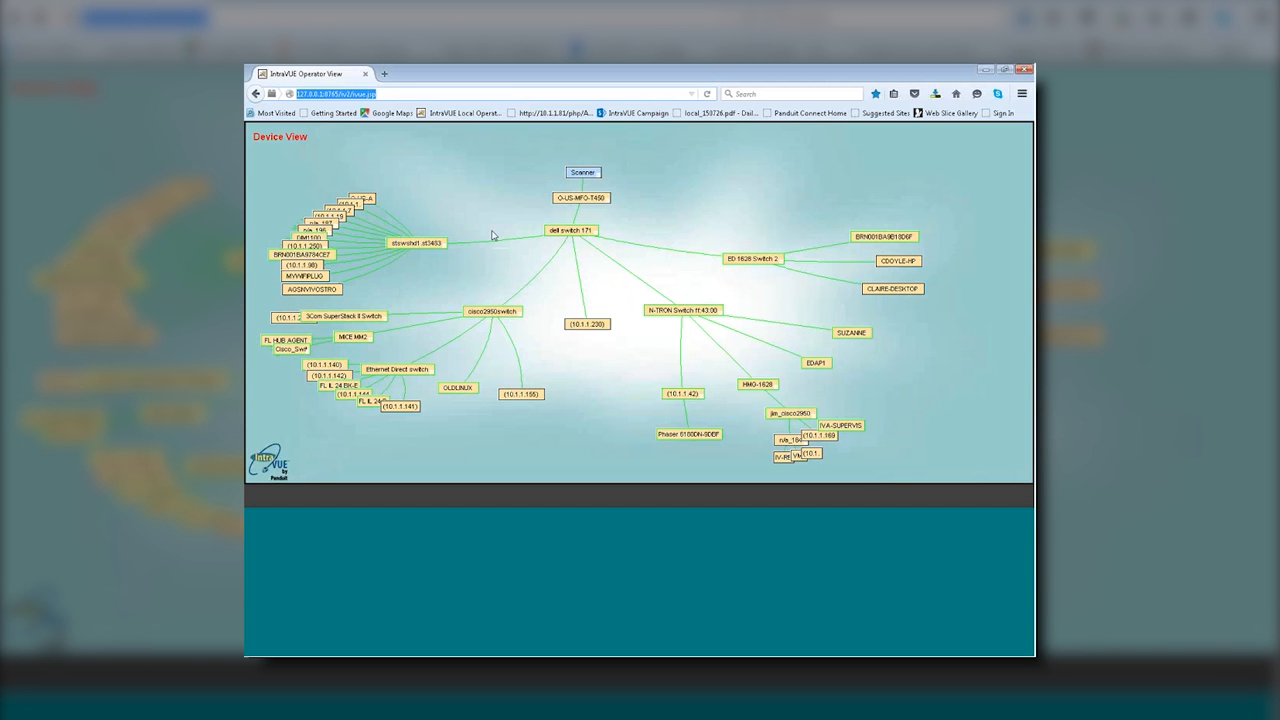
right_click(666, 143)
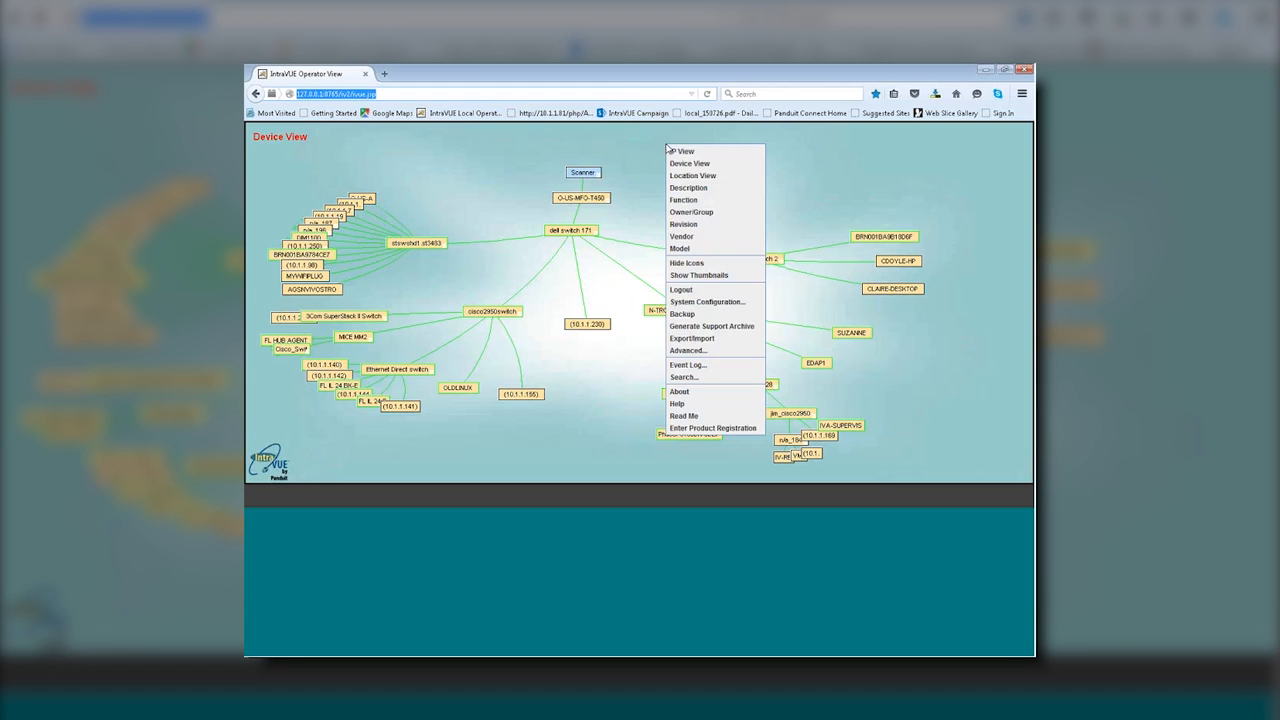
click(710, 339)
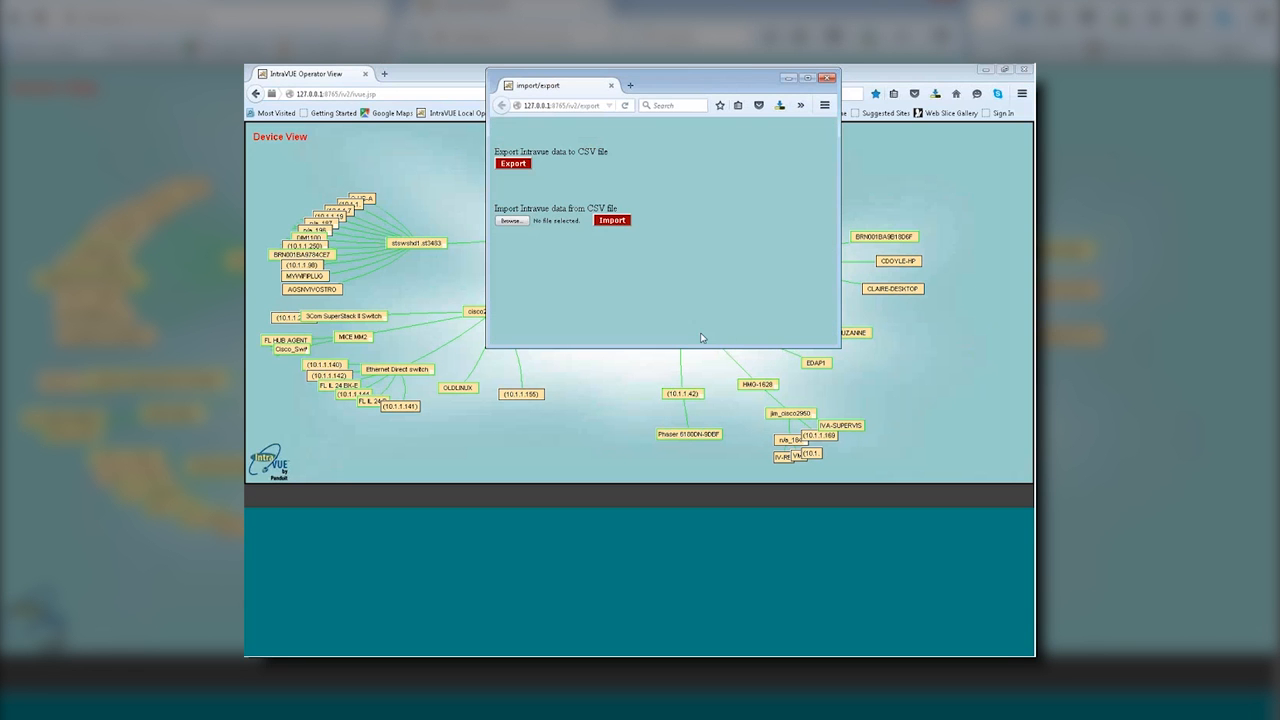
click(514, 164)
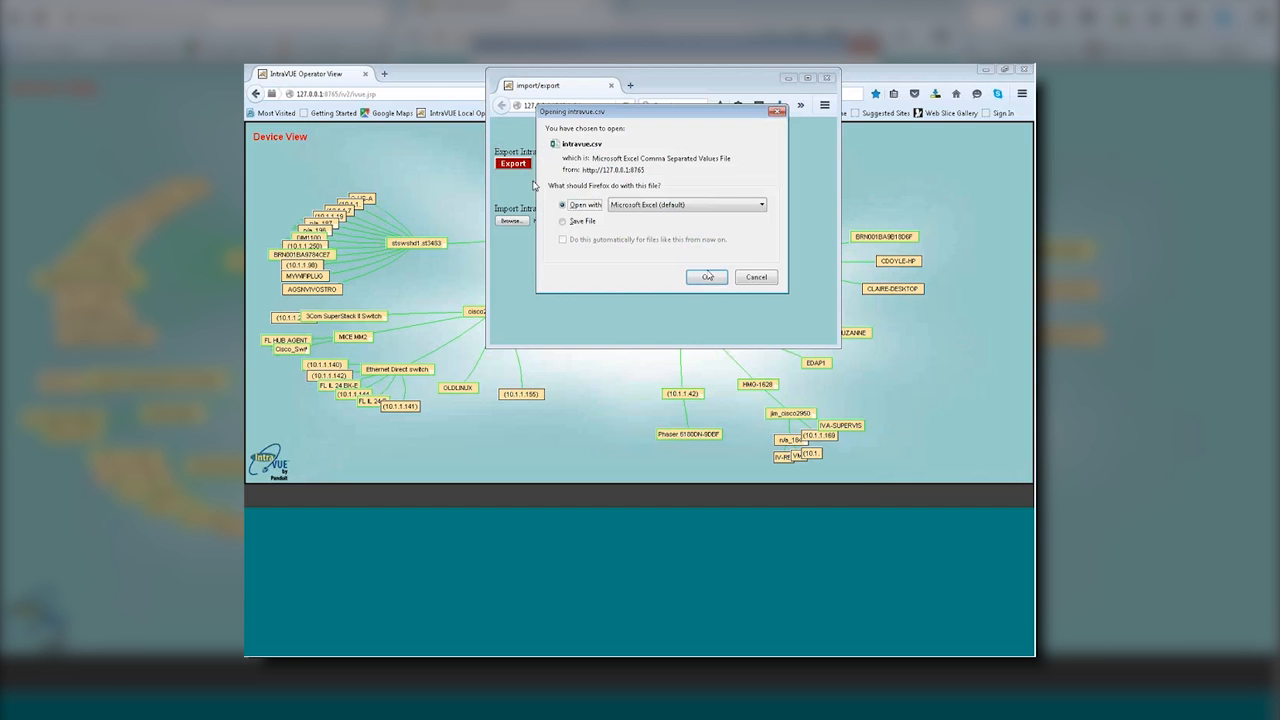
click(707, 277)
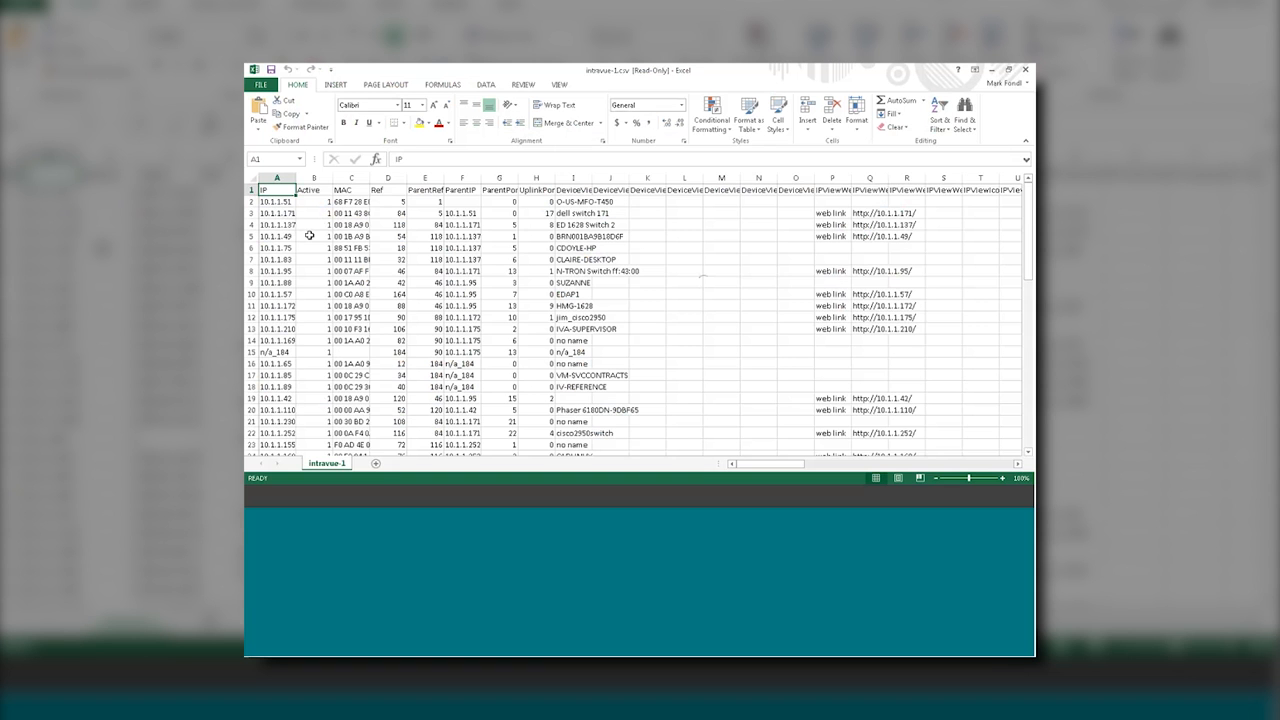
Widen the IP, MAC and ParentIP columns of the exported sheet so their entries fit.
drag(296, 178, 418, 178)
click(284, 178)
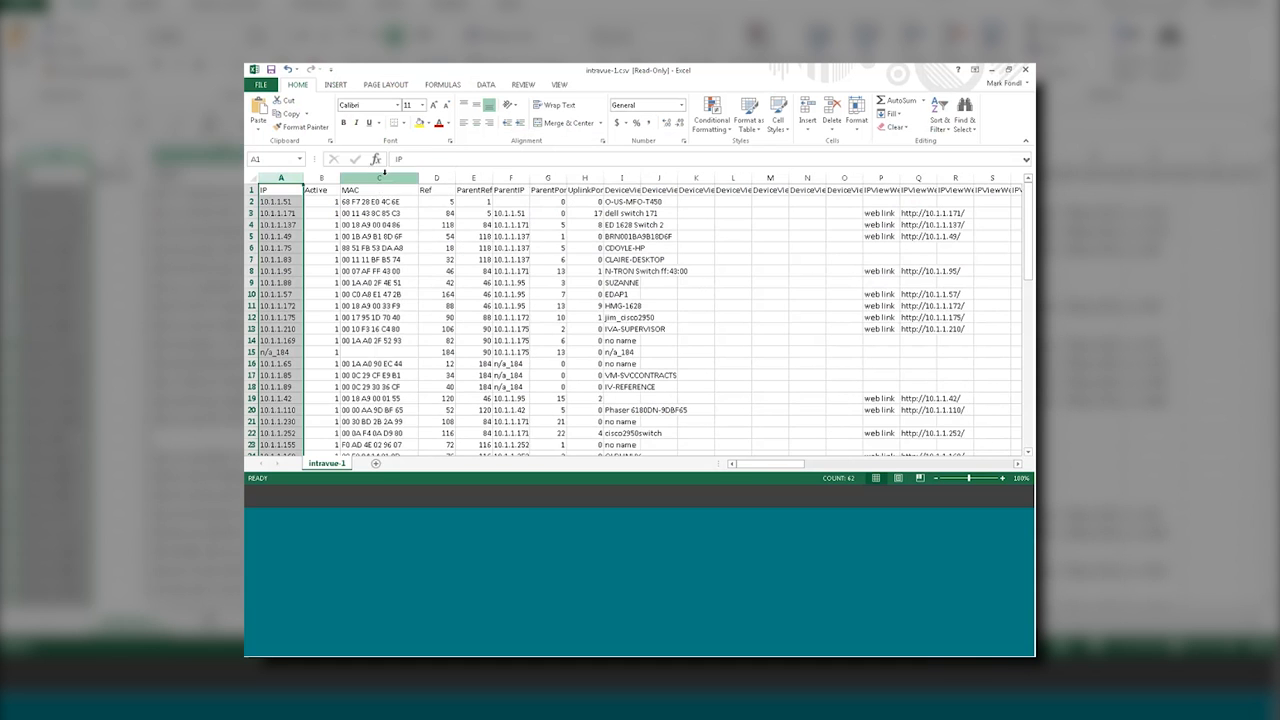
click(379, 178)
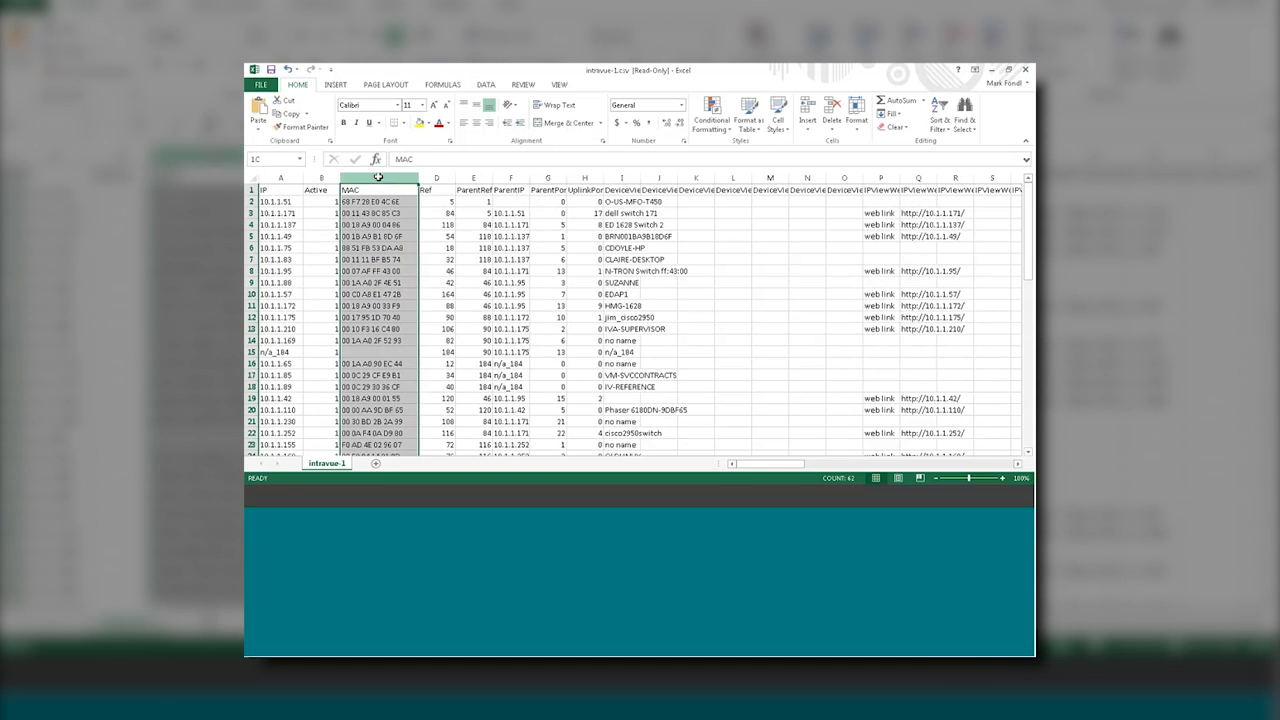
drag(528, 181, 547, 181)
click(519, 178)
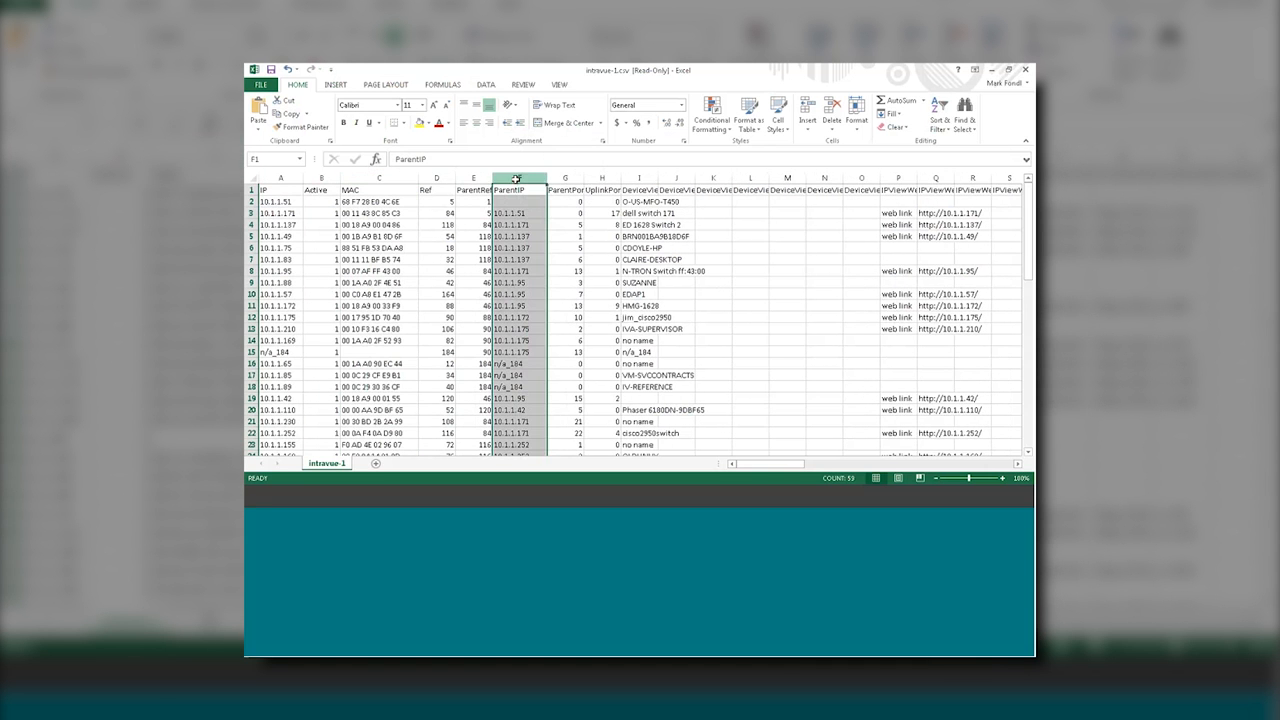
Center the ParentPort and UplinkPort columns and widen the DeviceViewName column.
click(569, 178)
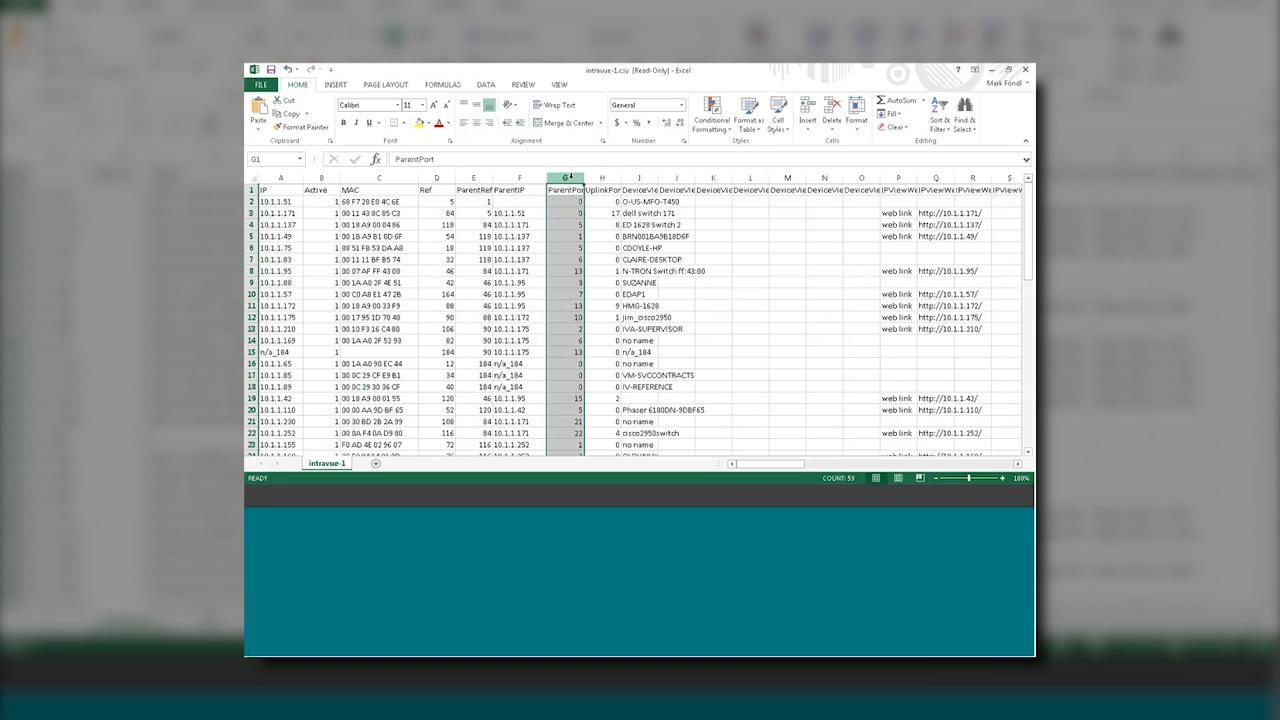
click(477, 124)
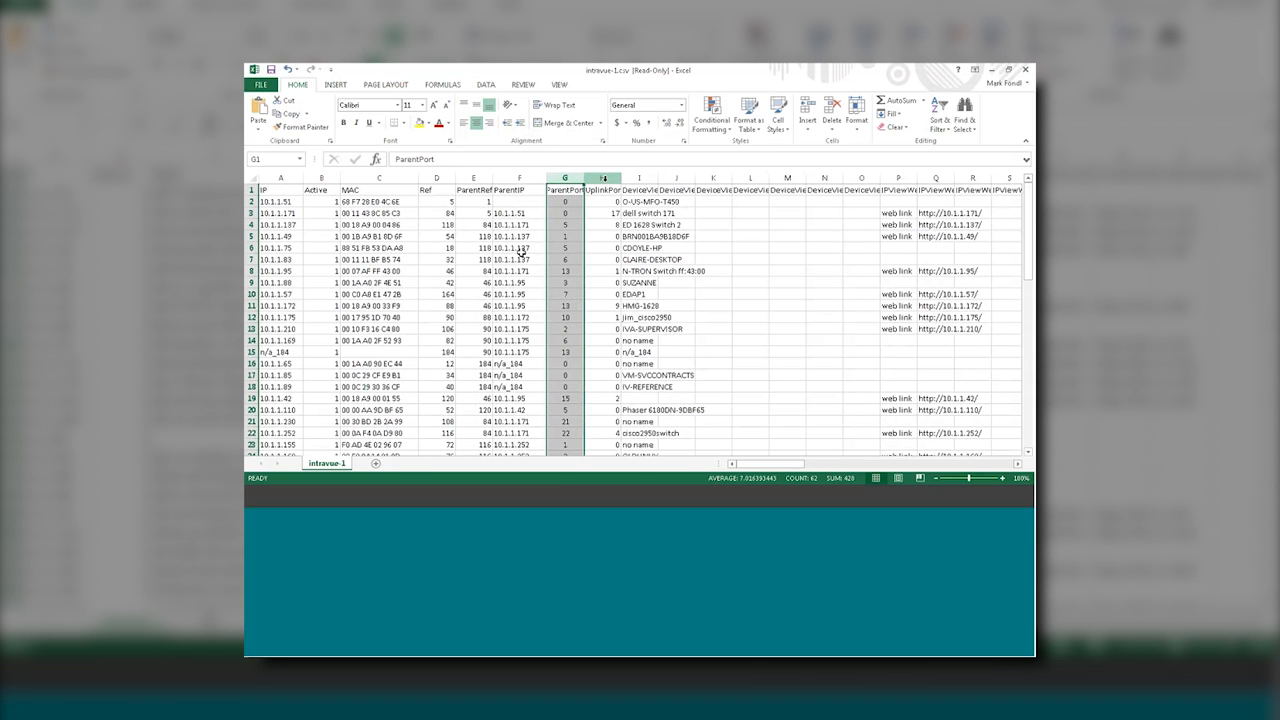
click(603, 178)
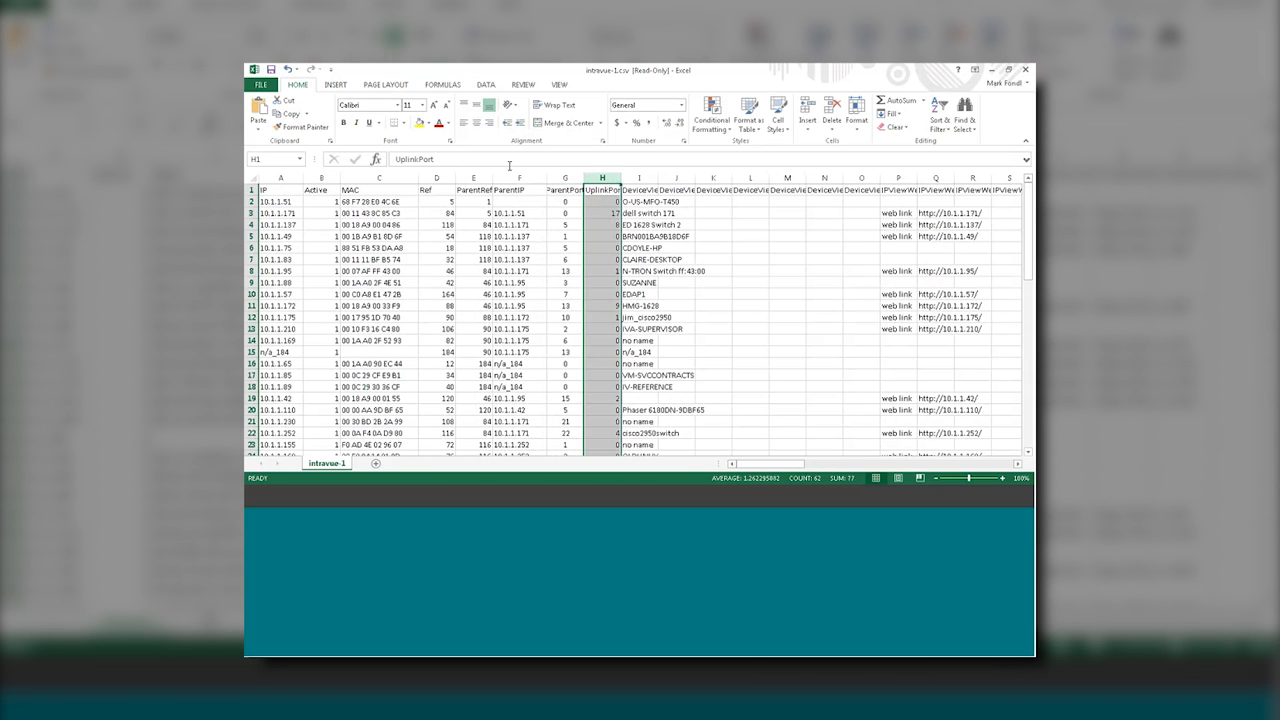
click(477, 124)
drag(658, 178, 710, 179)
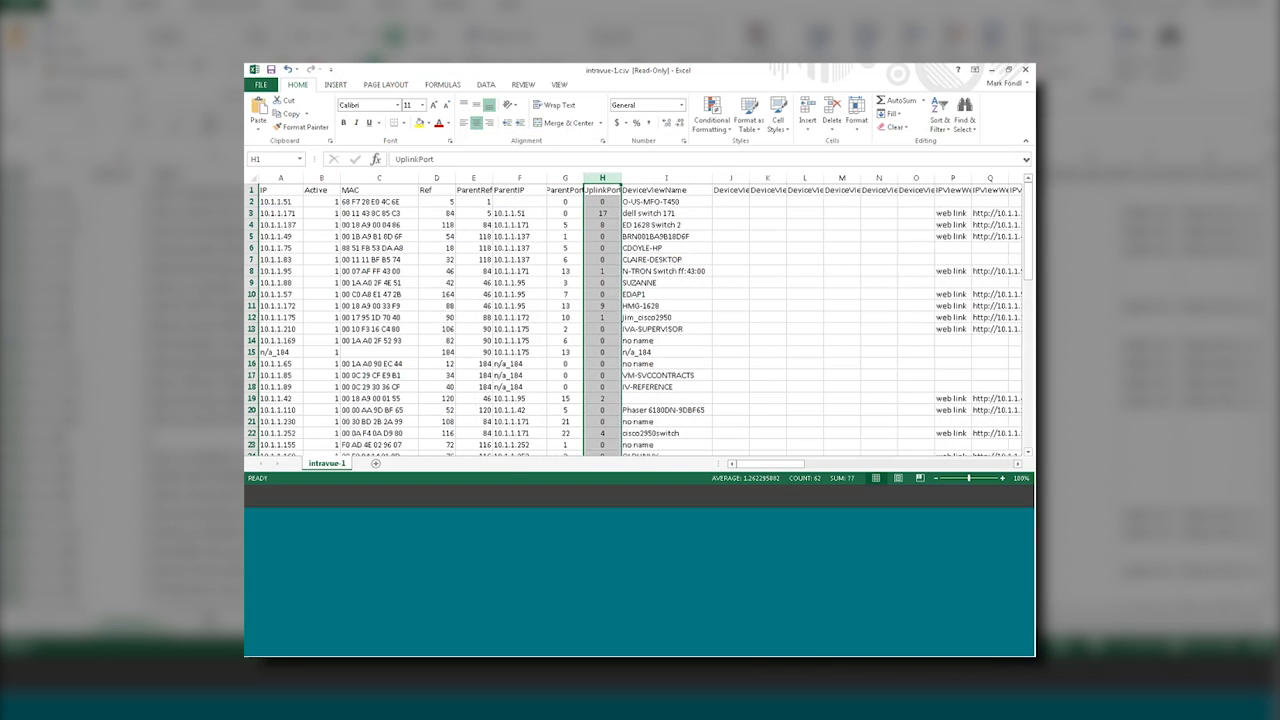
Widen column V with the location entries and review the exported web link, revision, vendor and model data.
scroll(665, 272, down, 2)
drag(745, 465, 767, 467)
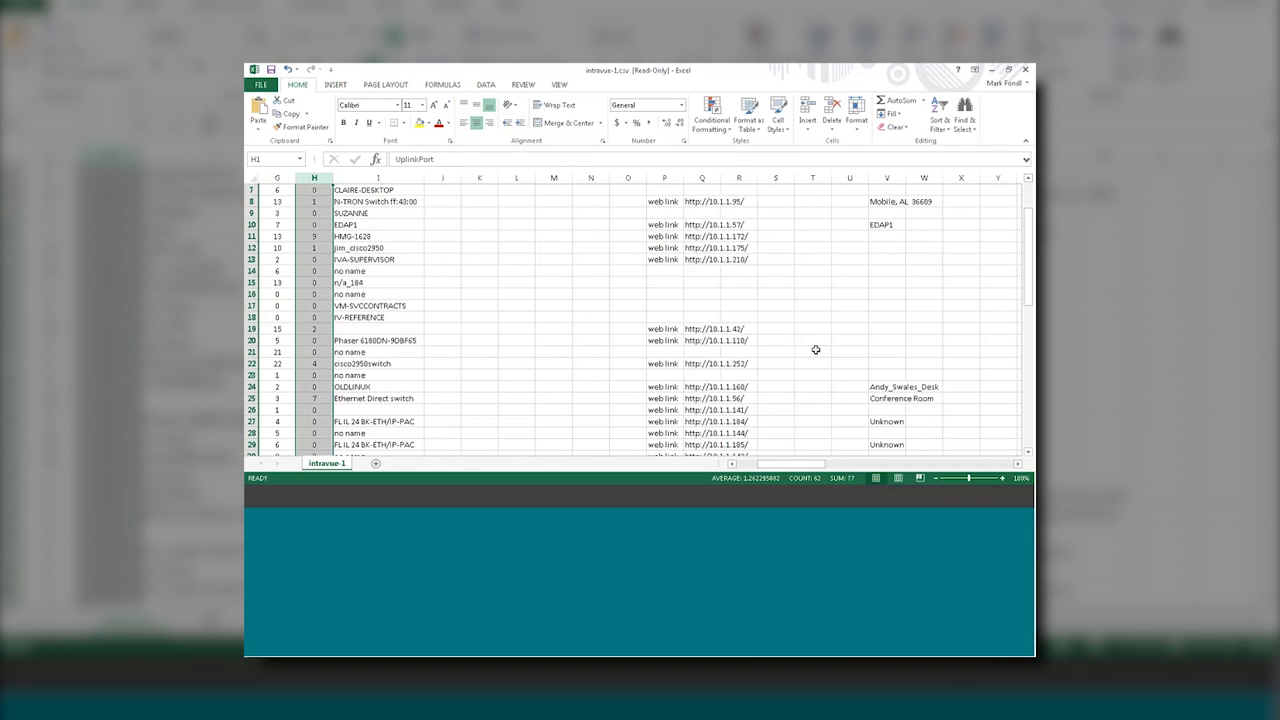
drag(786, 465, 794, 467)
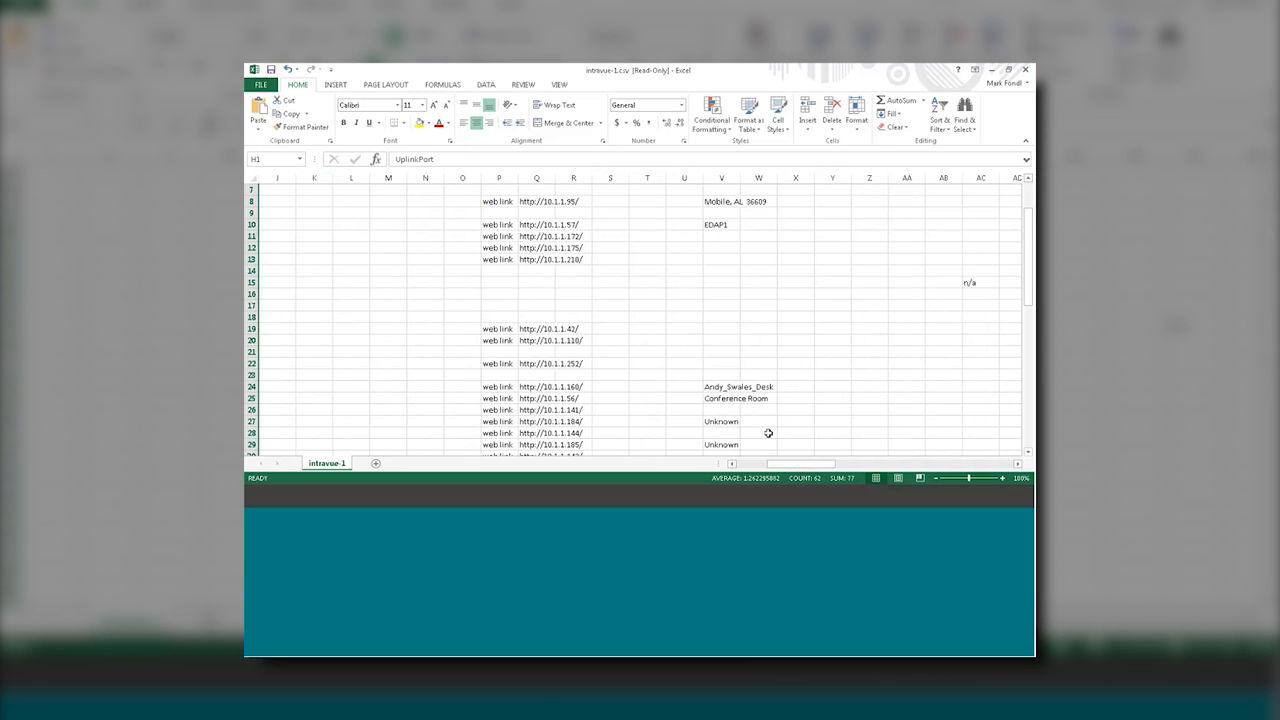
drag(740, 179, 789, 179)
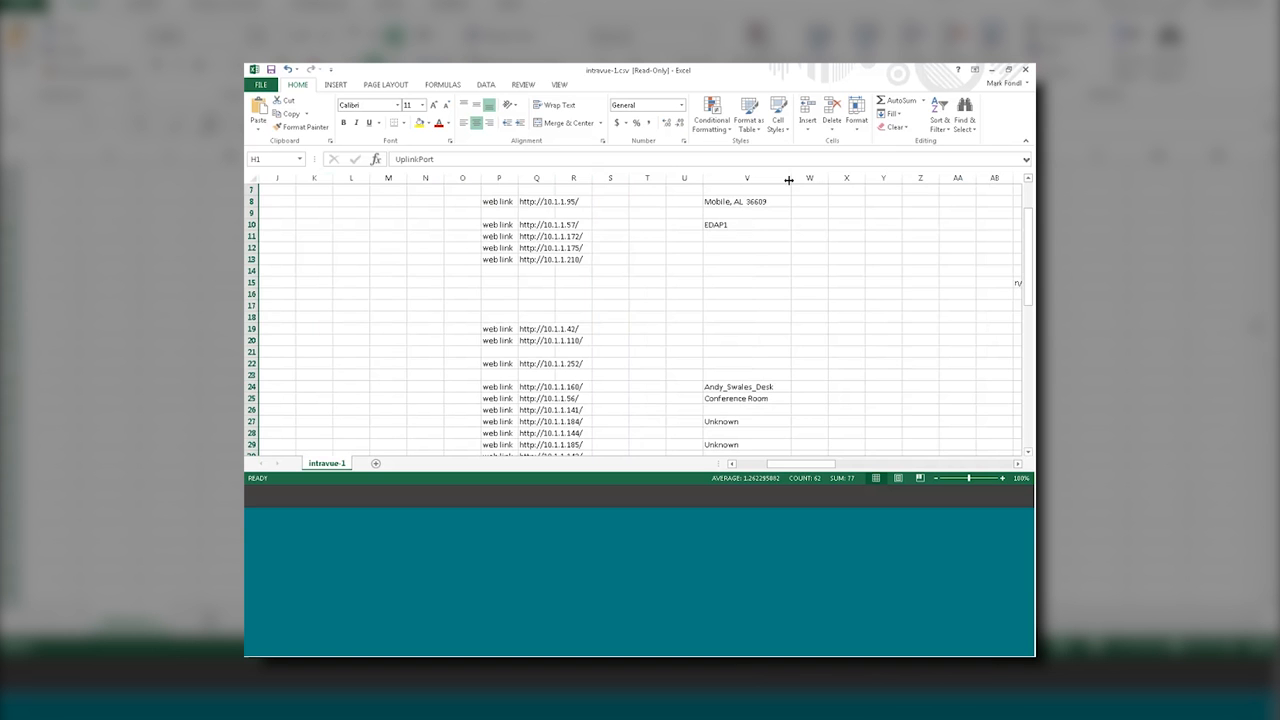
drag(790, 468, 918, 464)
scroll(790, 350, down, 3)
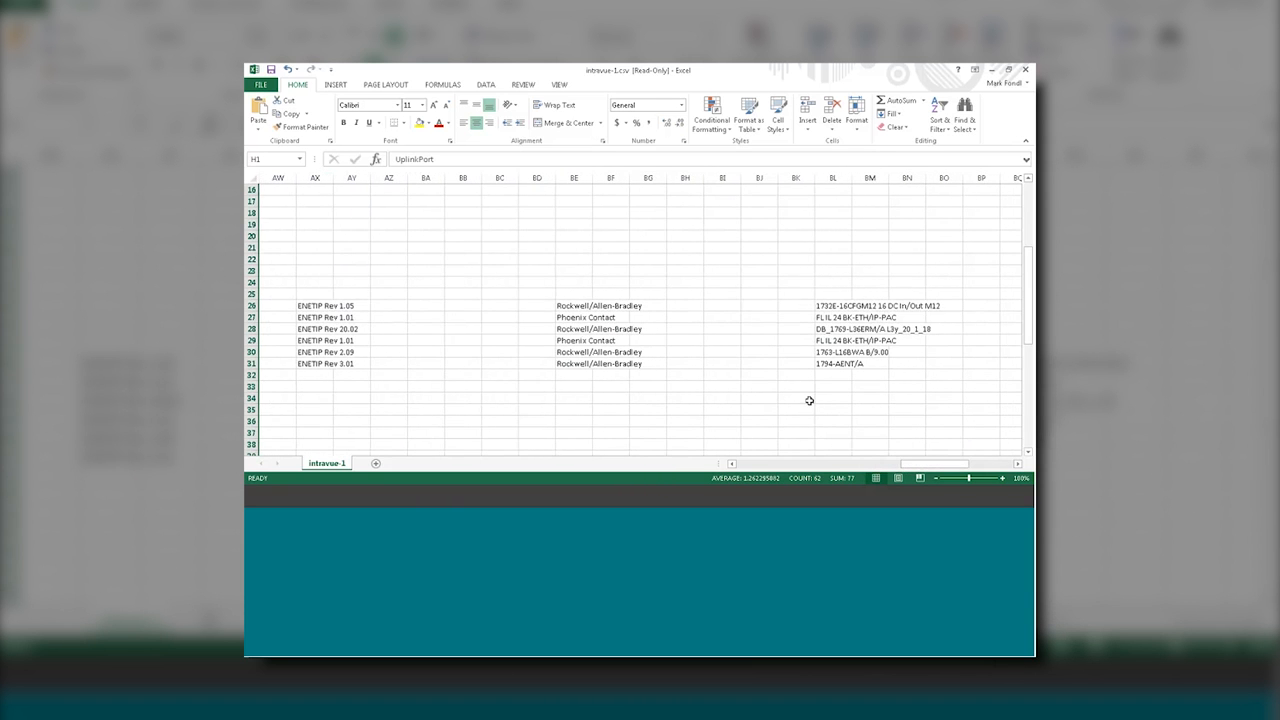
scroll(783, 380, down, 2)
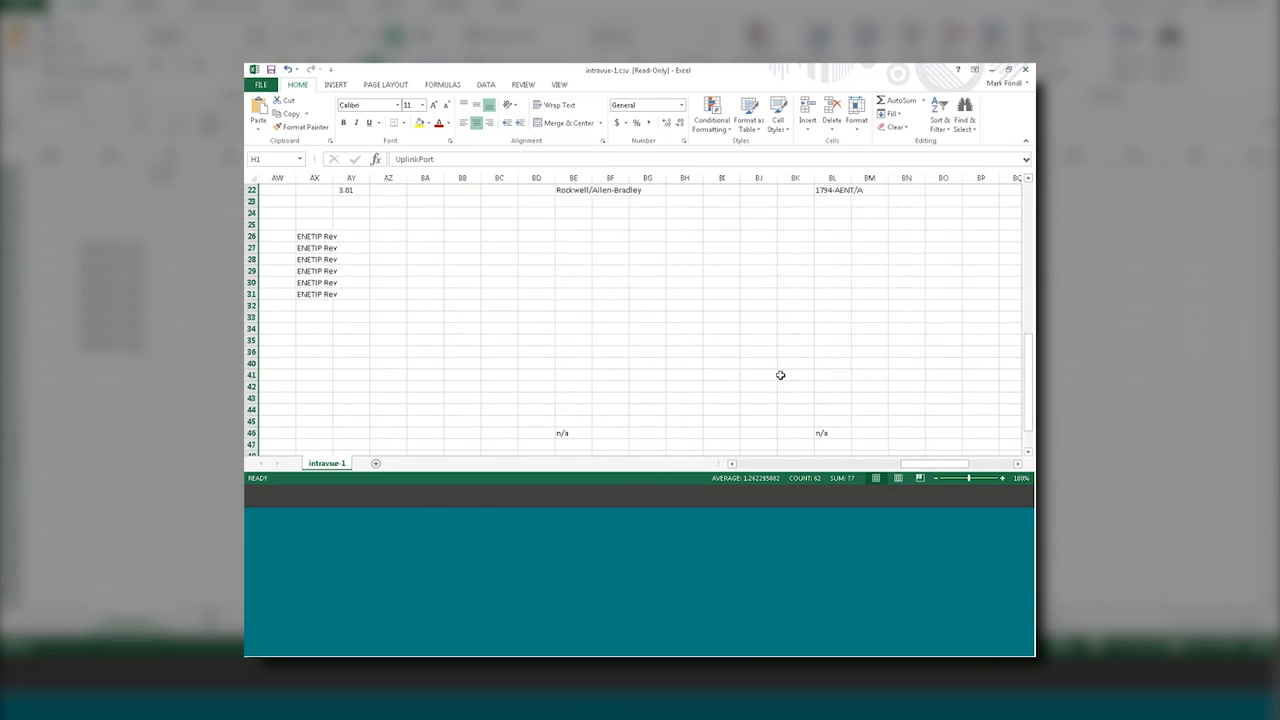
scroll(780, 375, up, 2)
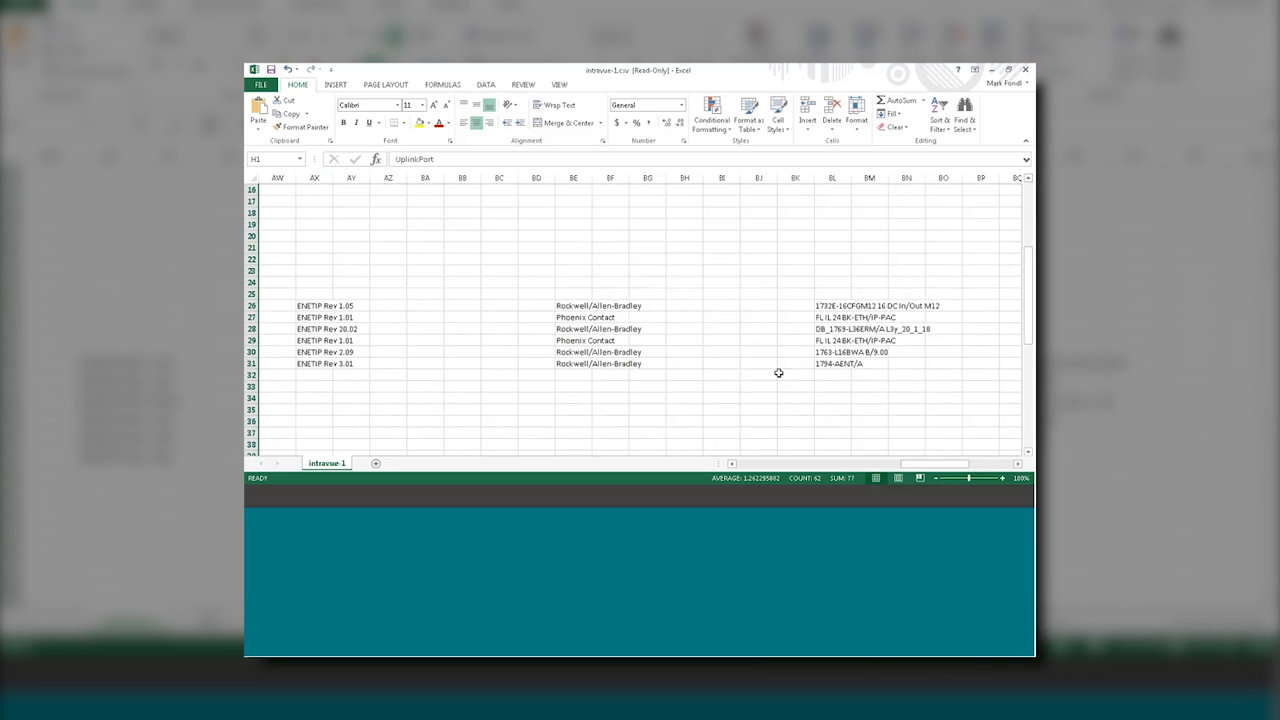
drag(938, 465, 744, 466)
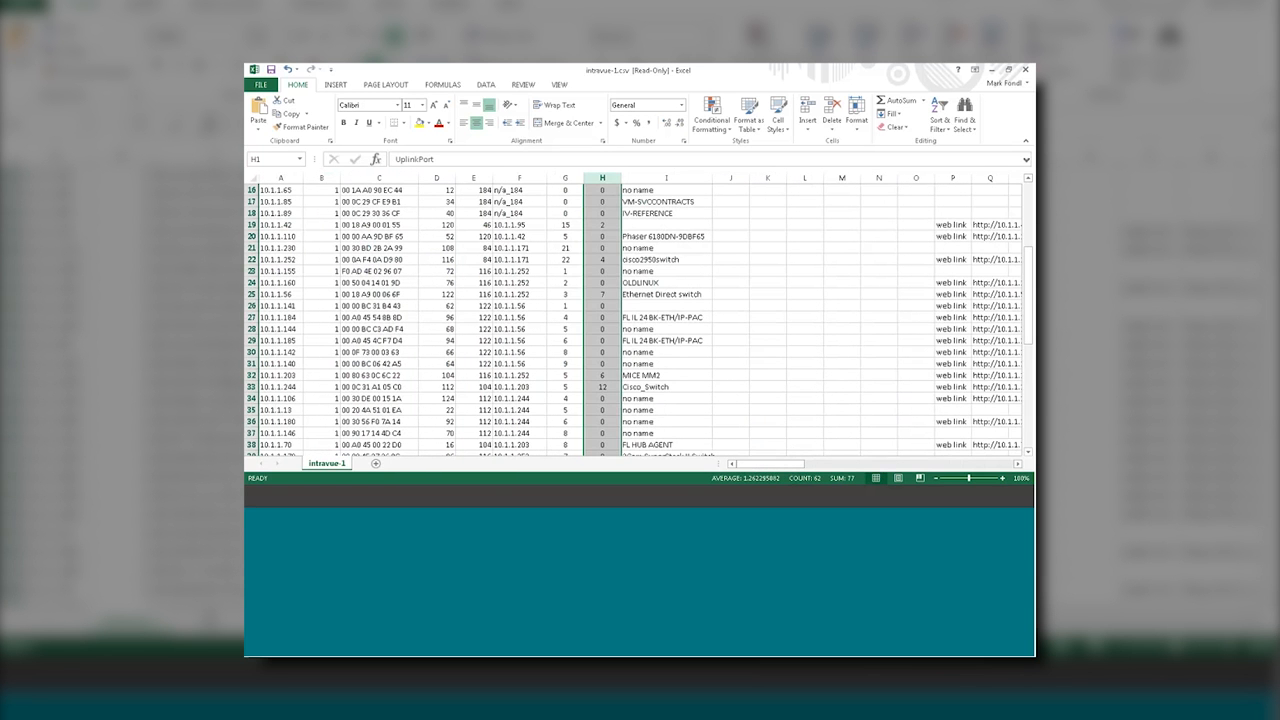
Return to the IntraVUE map and spread out the branches below cisco2950switch to examine them.
click(649, 305)
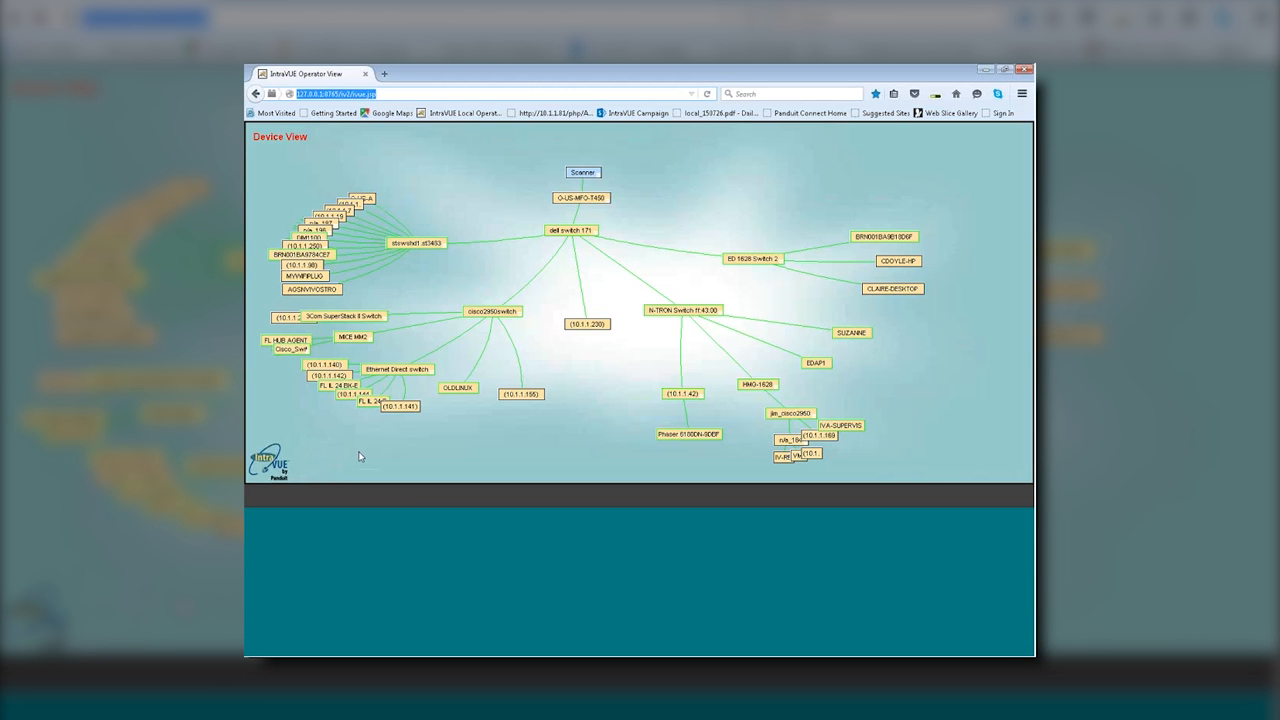
drag(490, 310, 576, 302)
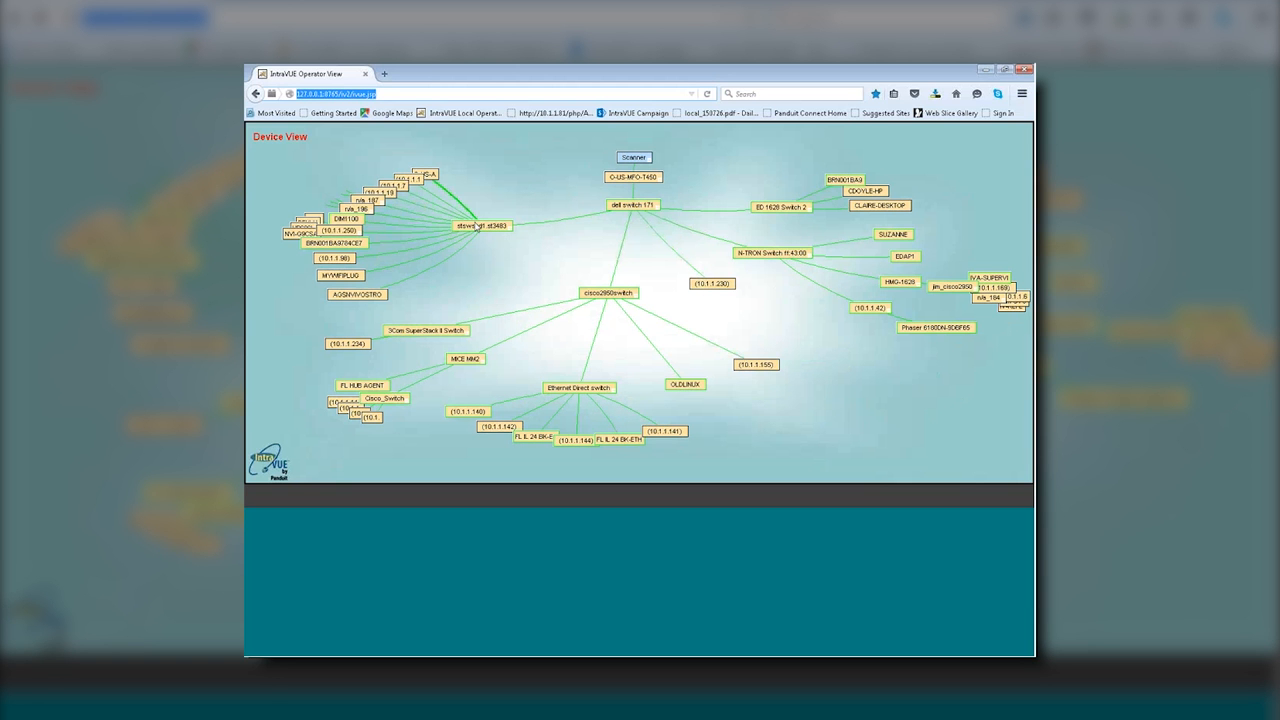
Open the database settings in System Configuration and start a backup of the database to a file.
mouse_move(477, 227)
mouse_down()
mouse_move(575, 240)
mouse_move(460, 221)
mouse_up()
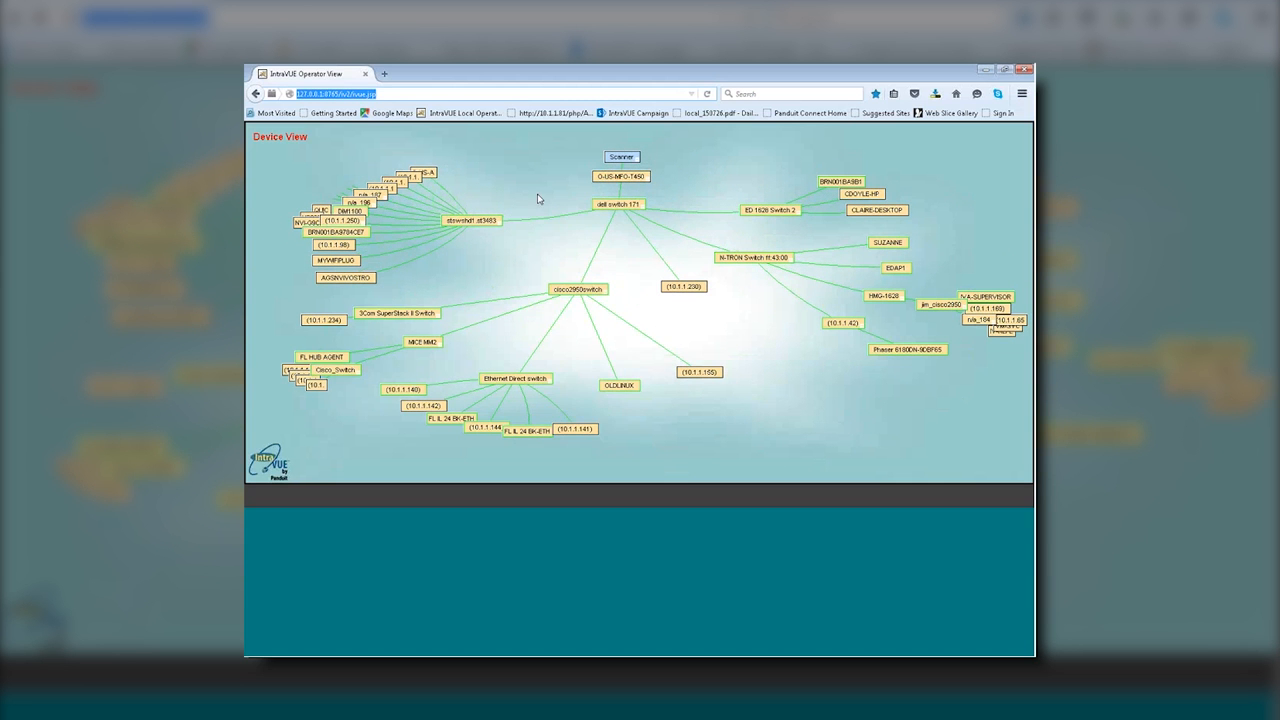
right_click(538, 168)
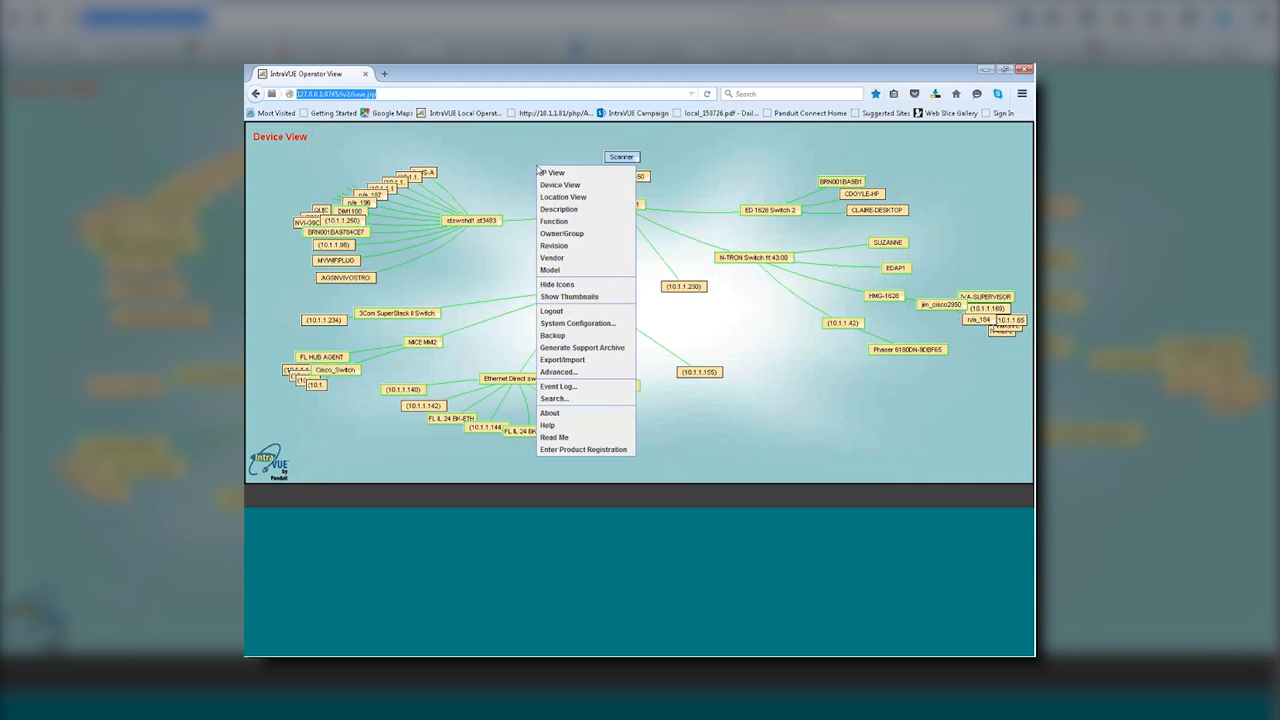
click(590, 324)
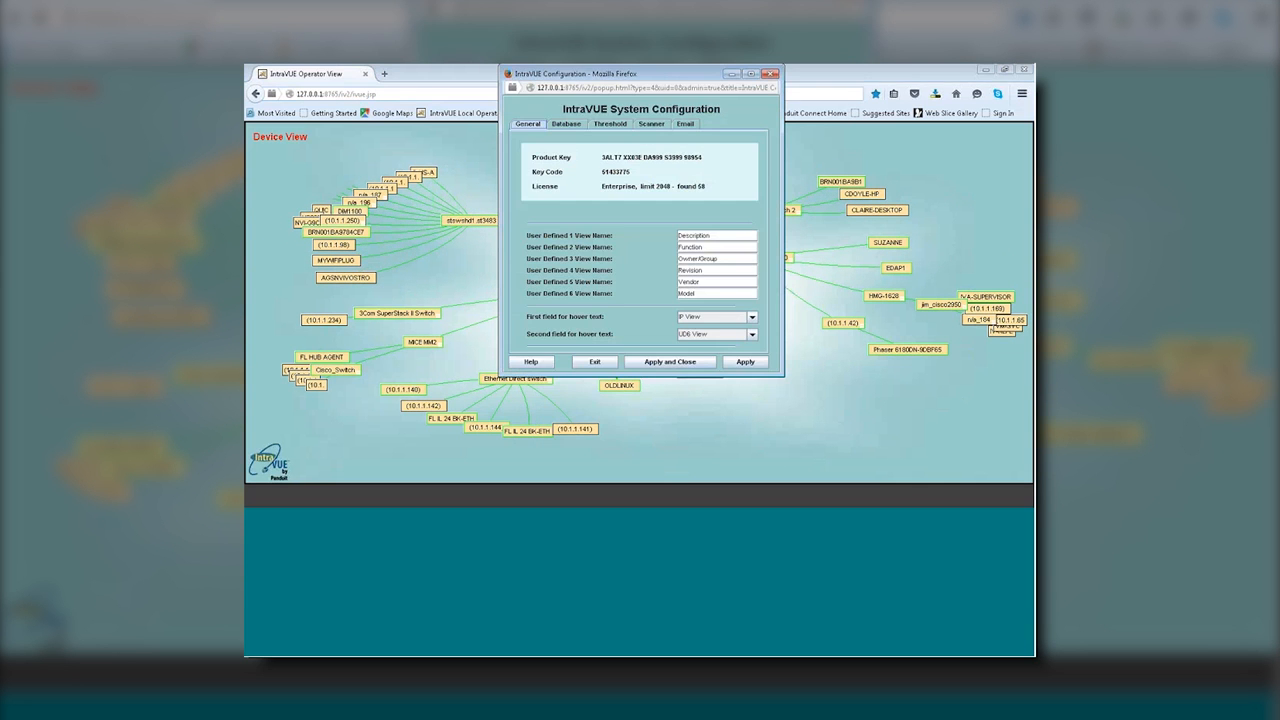
click(568, 126)
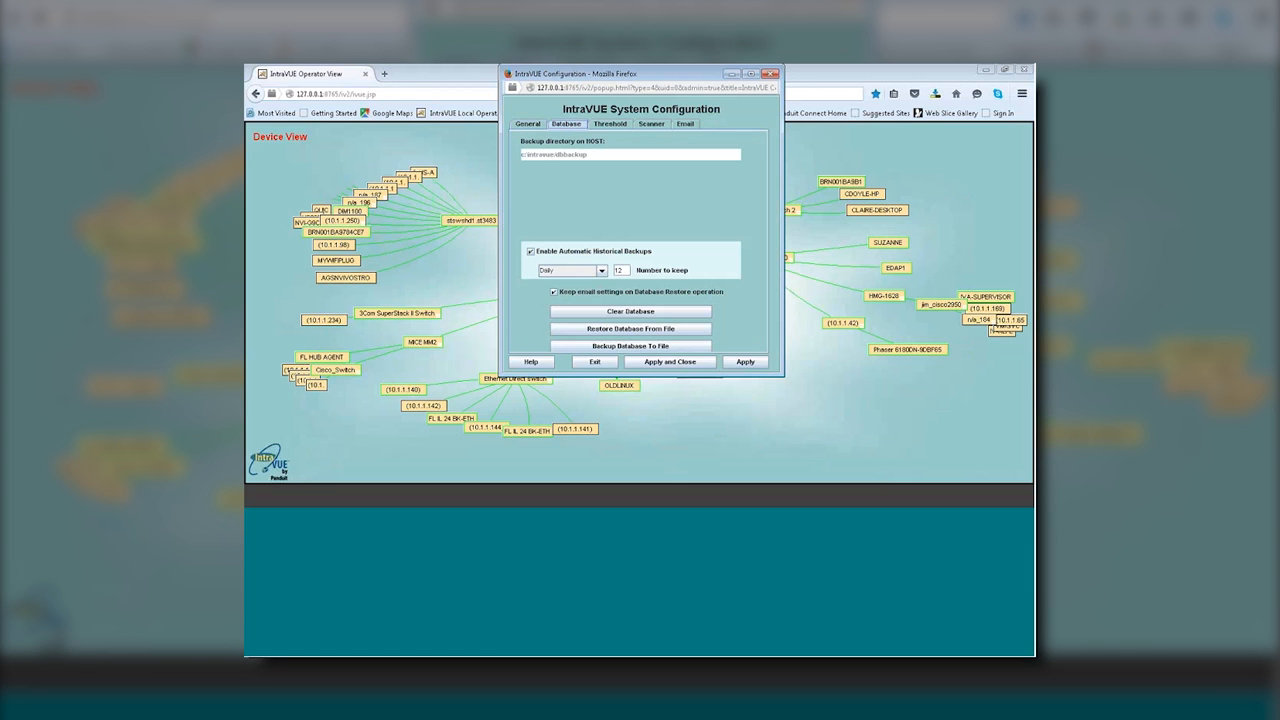
click(619, 346)
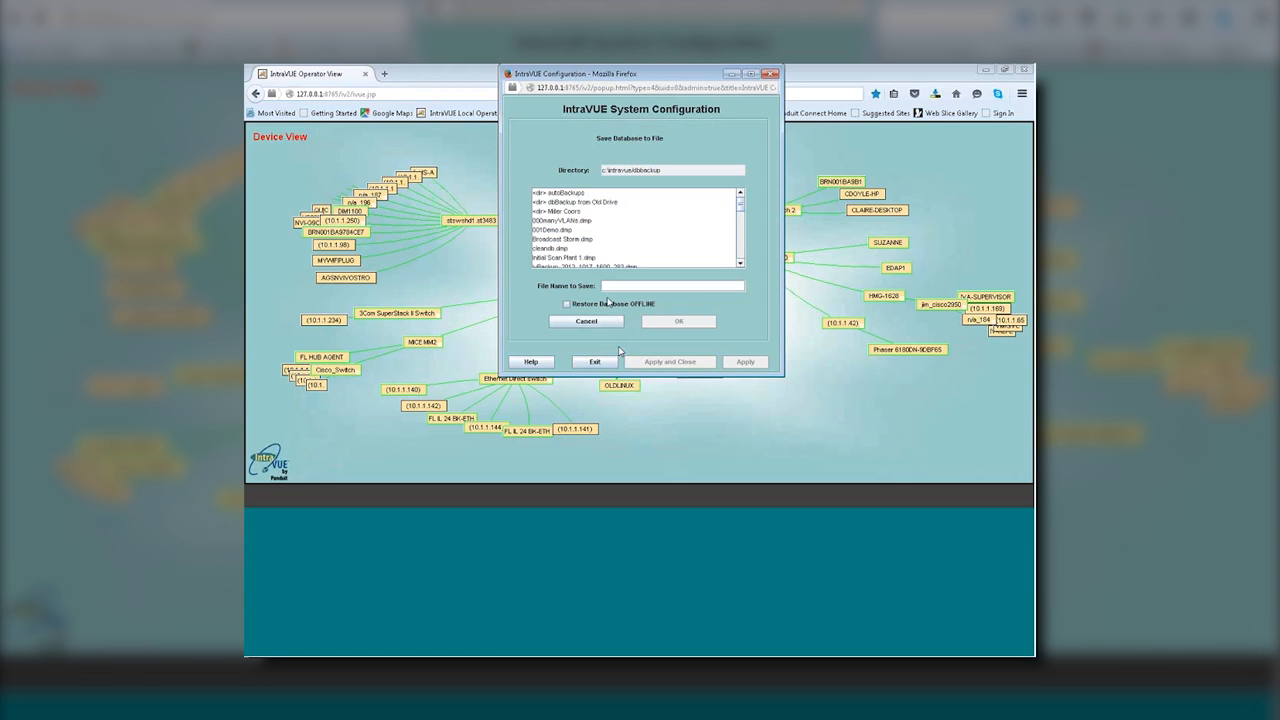
Save the database backup under the file name "Packaging machine 23" and close the system configuration.
click(611, 287)
text(Packaging machine 23)
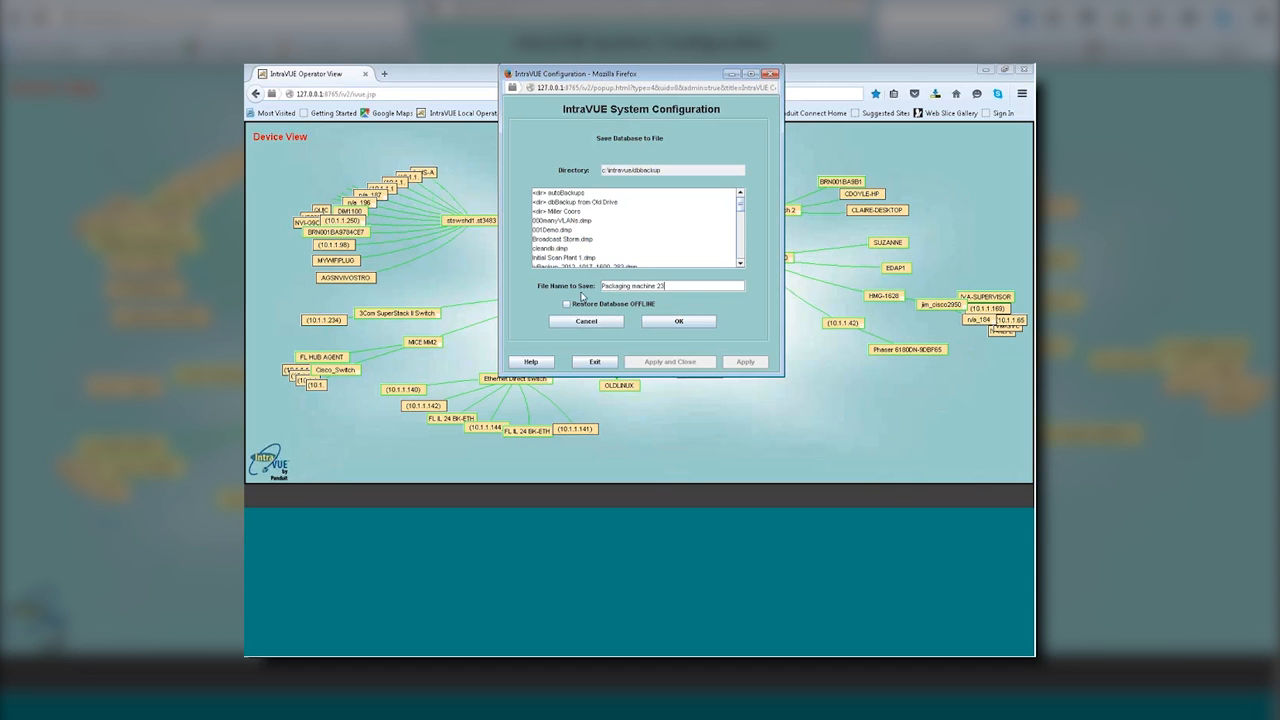
click(672, 330)
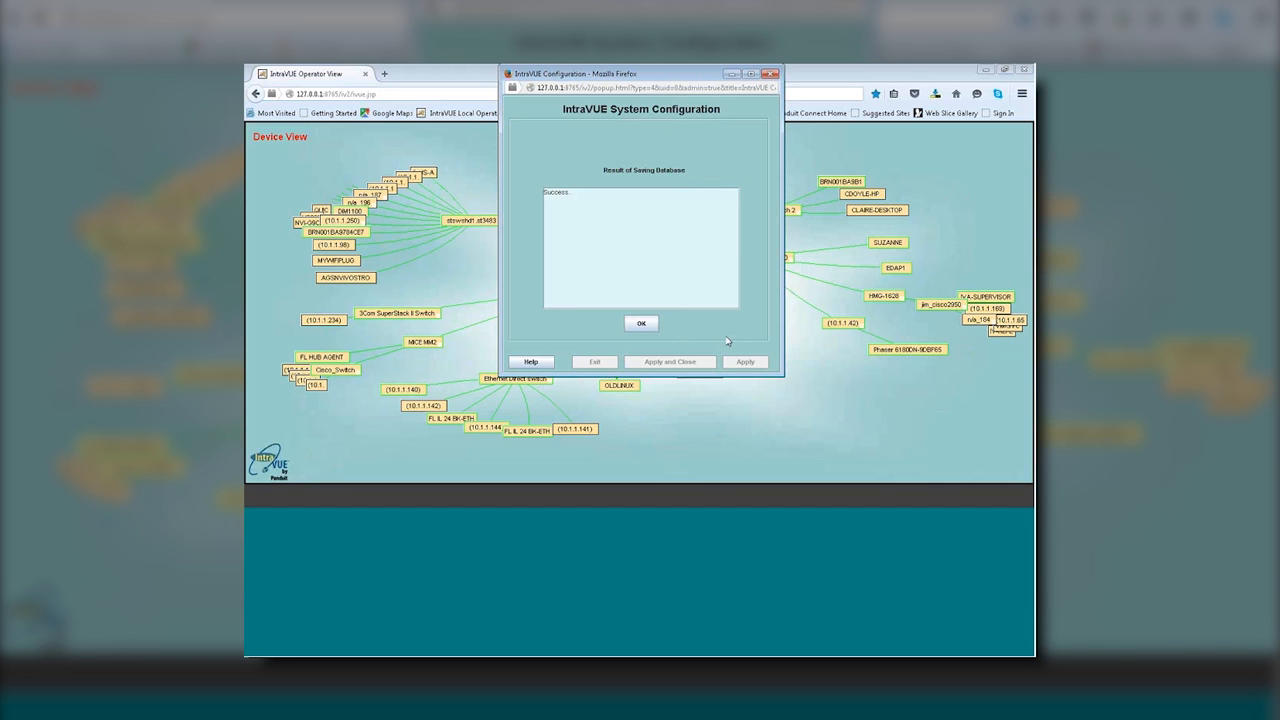
click(641, 325)
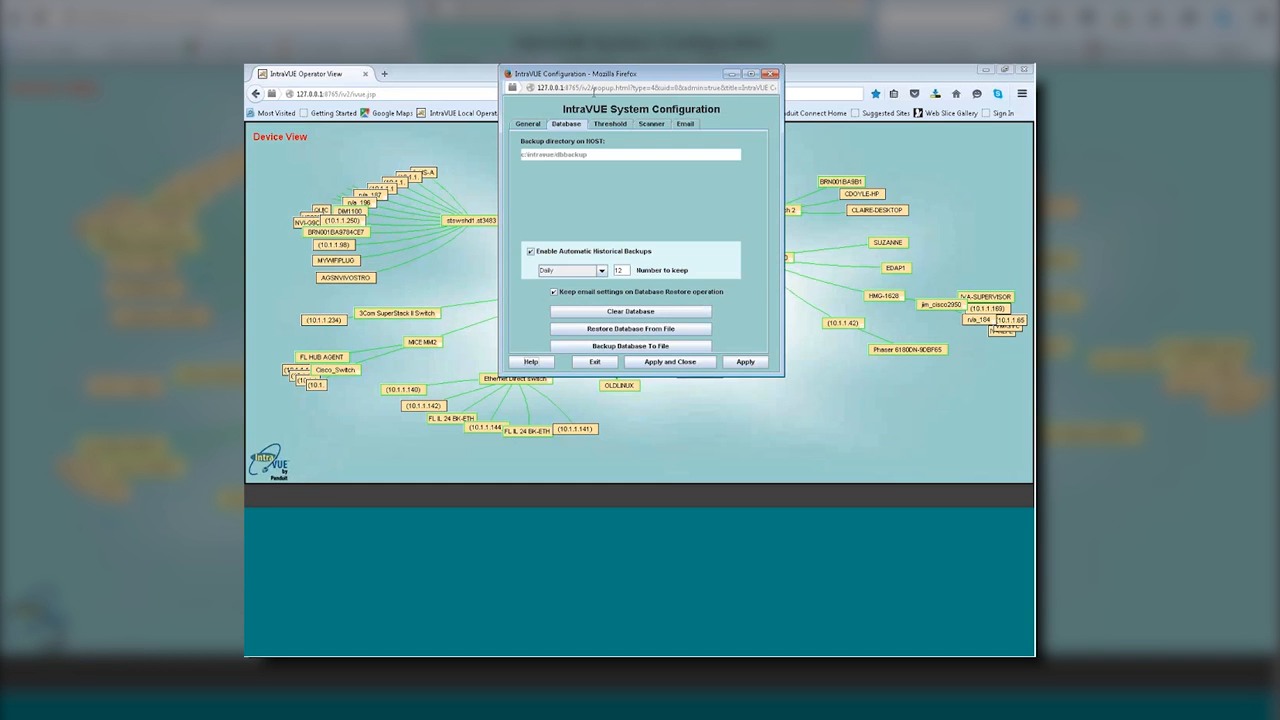
drag(539, 75, 481, 146)
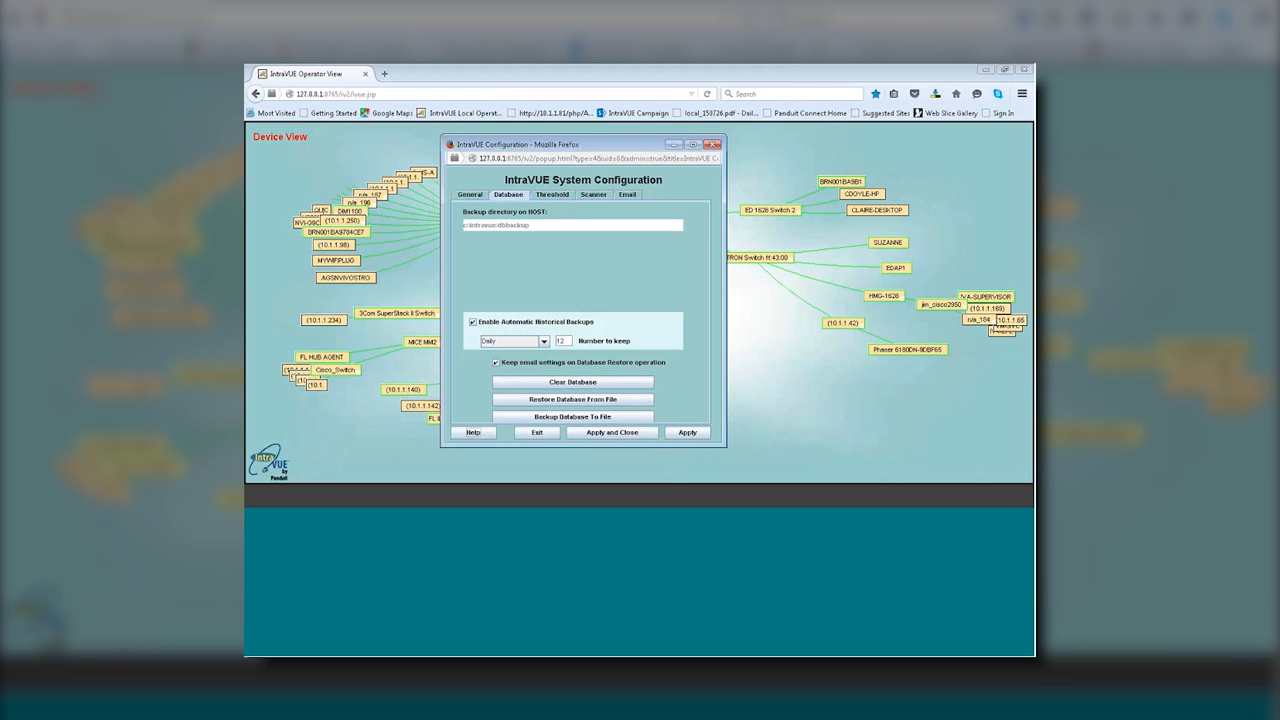
click(712, 146)
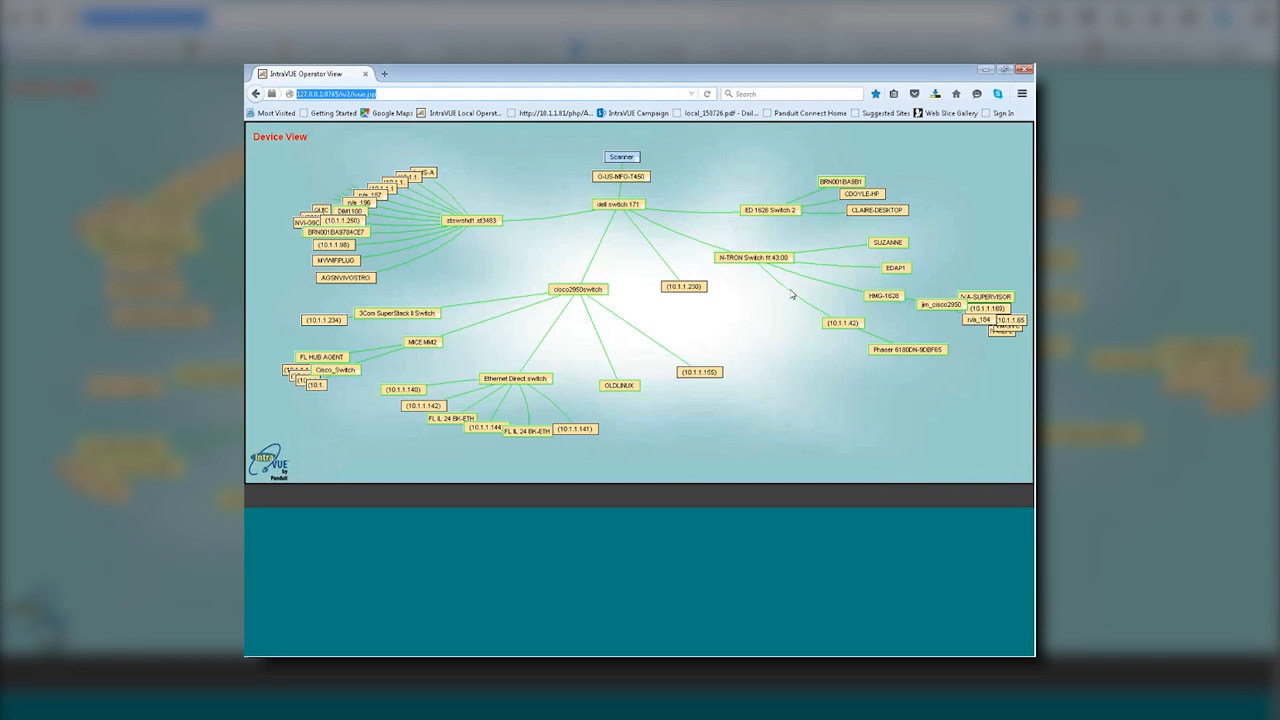